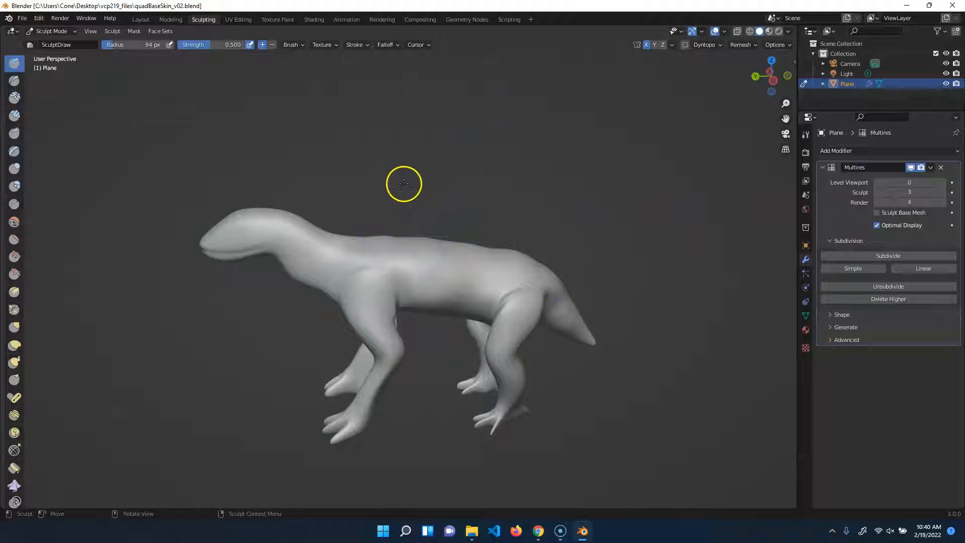
Step: Examine the quadruped creature's head, body, legs, underside and tail from several angles
middle_click_drag(545, 197, 534, 190)
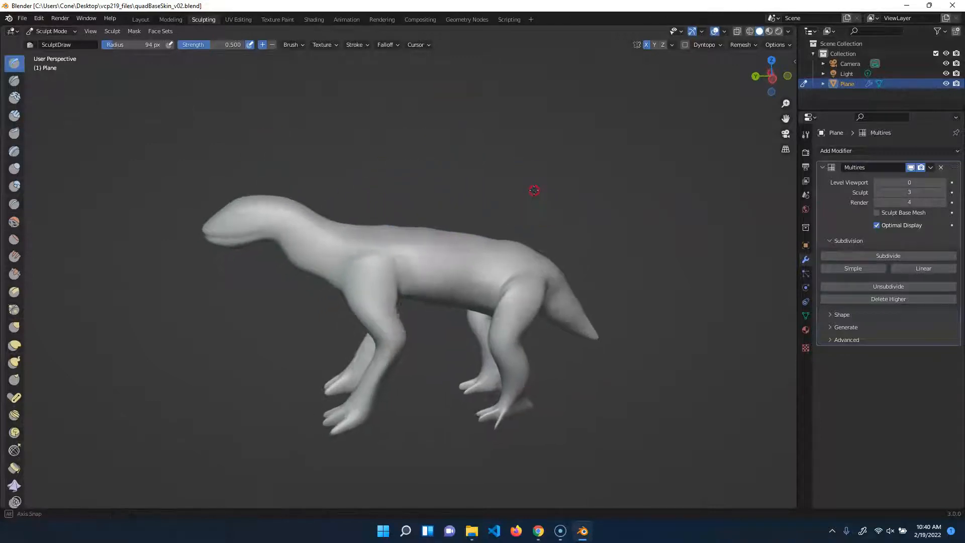
mouse_move(530, 230)
middle_mouse_down()
mouse_move(560, 224)
mouse_move(554, 247)
middle_mouse_up()
mouse_move(455, 260)
left_mouse_down()
mouse_move(518, 242)
mouse_move(433, 248)
left_mouse_up()
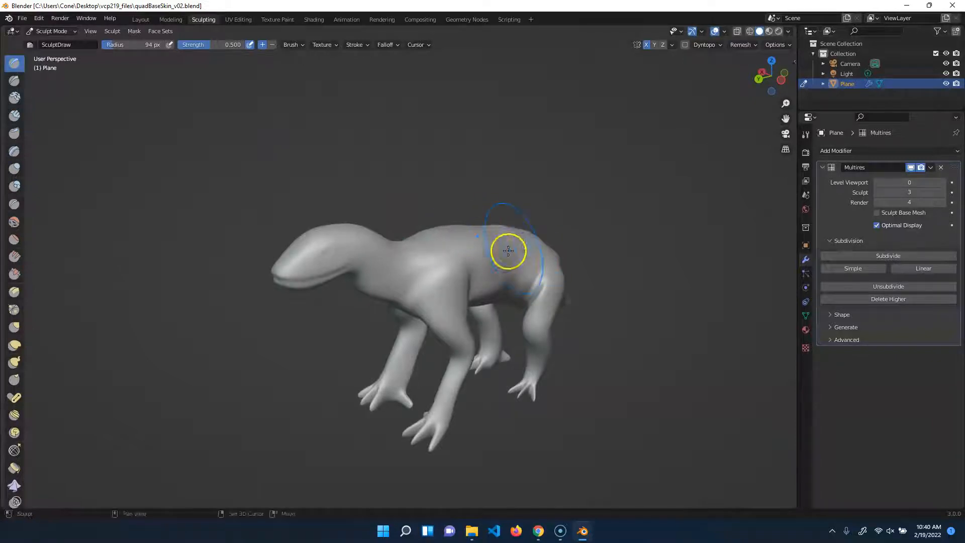
middle_click_drag(586, 220, 360, 255)
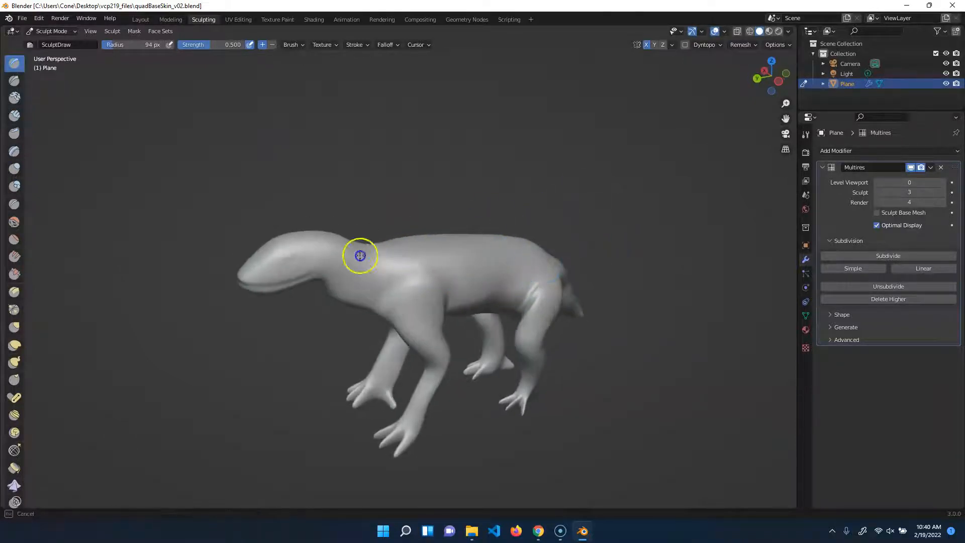
middle_click_drag(528, 250, 513, 272)
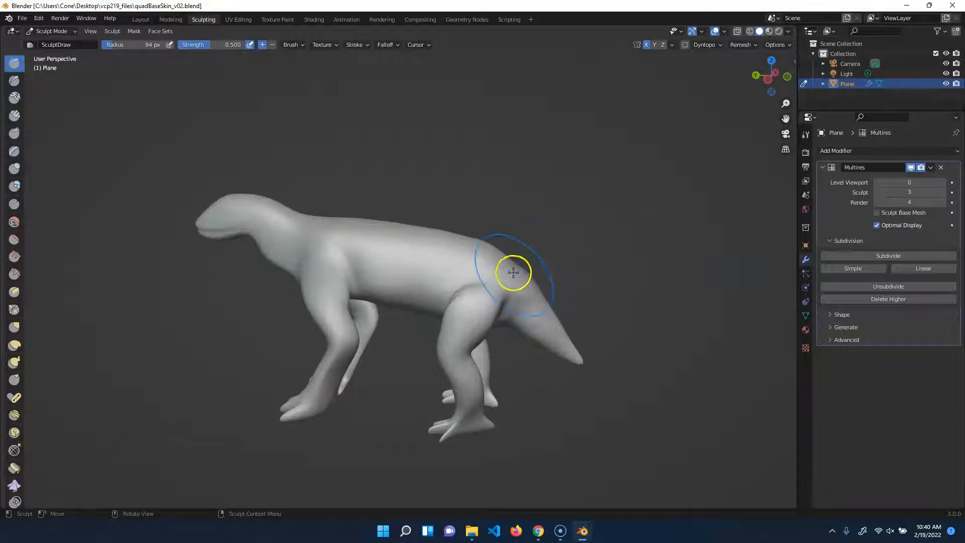
middle_click_drag(577, 232, 452, 161)
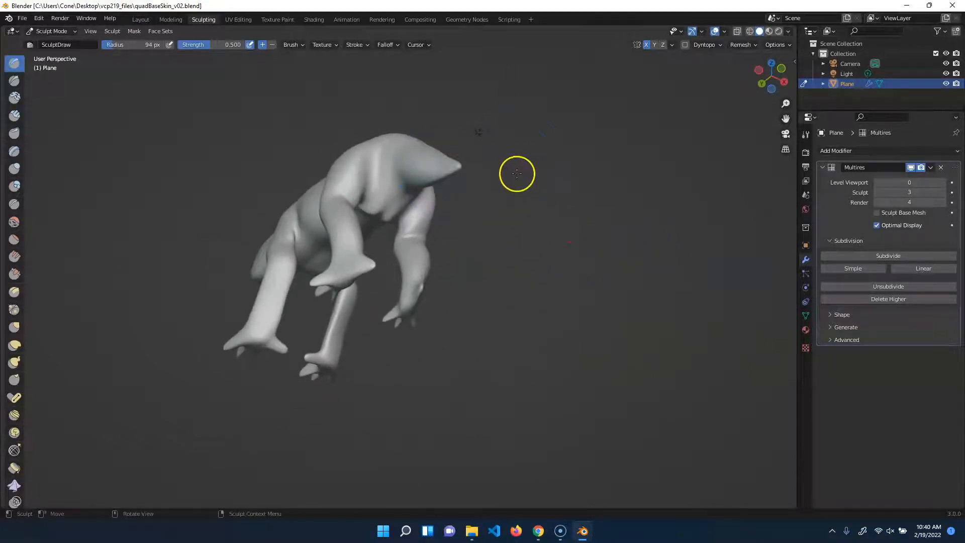
middle_click_drag(517, 174, 577, 276)
middle_click_drag(674, 313, 397, 316)
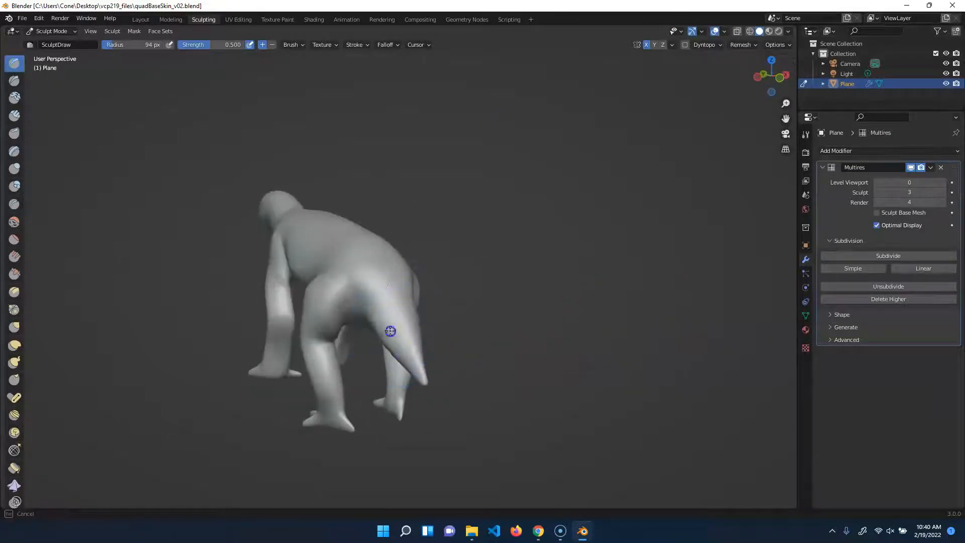
middle_click_drag(523, 325, 554, 259)
middle_click_drag(593, 182, 318, 230)
mouse_move(370, 155)
middle_mouse_down("shift")
mouse_move(433, 263)
mouse_move(390, 129)
mouse_move(383, 162)
middle_mouse_up("shift")
Step: Smooth the creature's throat and the mouth crease along its jaw
left_click_drag(341, 264, 330, 282)
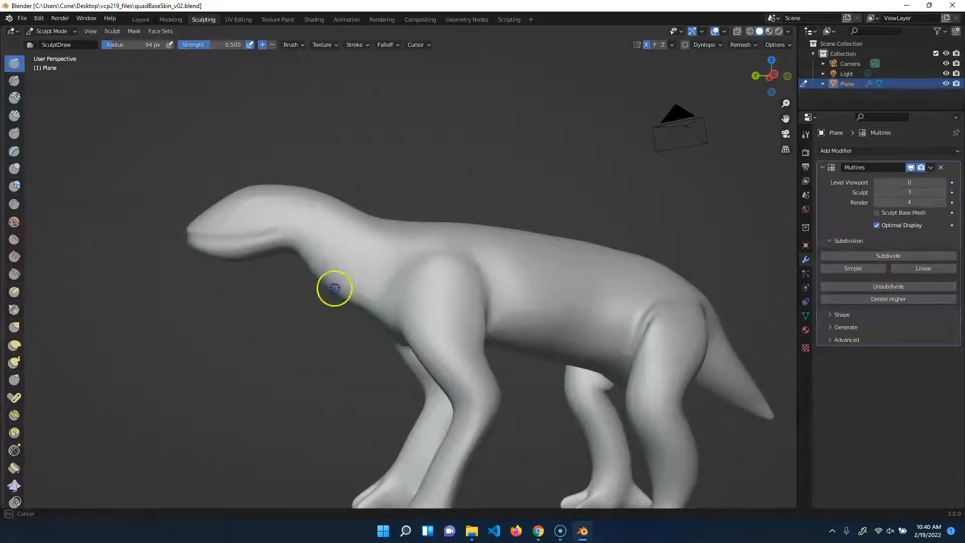
middle_click_drag(280, 255, 304, 150)
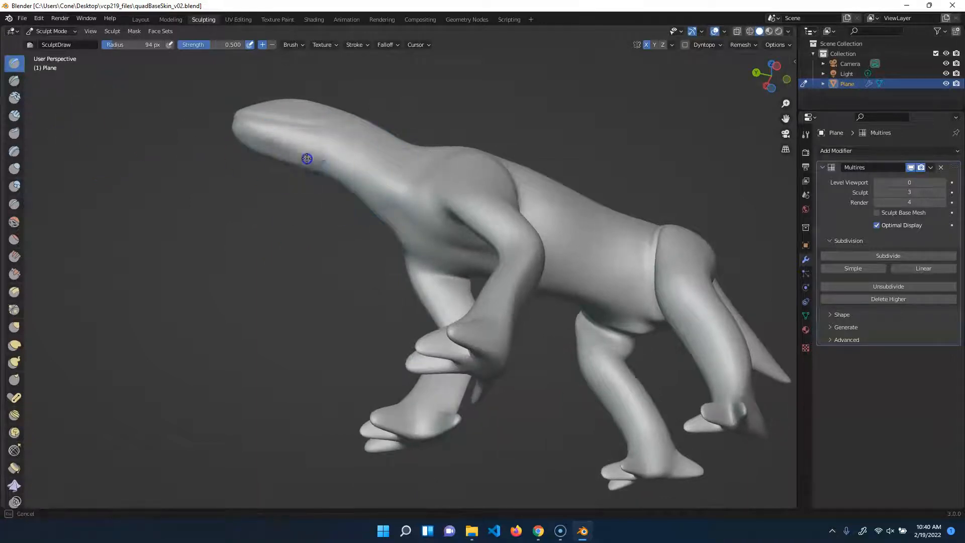
mouse_move(317, 196)
middle_mouse_down()
mouse_move(275, 269)
mouse_move(283, 272)
mouse_move(283, 212)
middle_mouse_up()
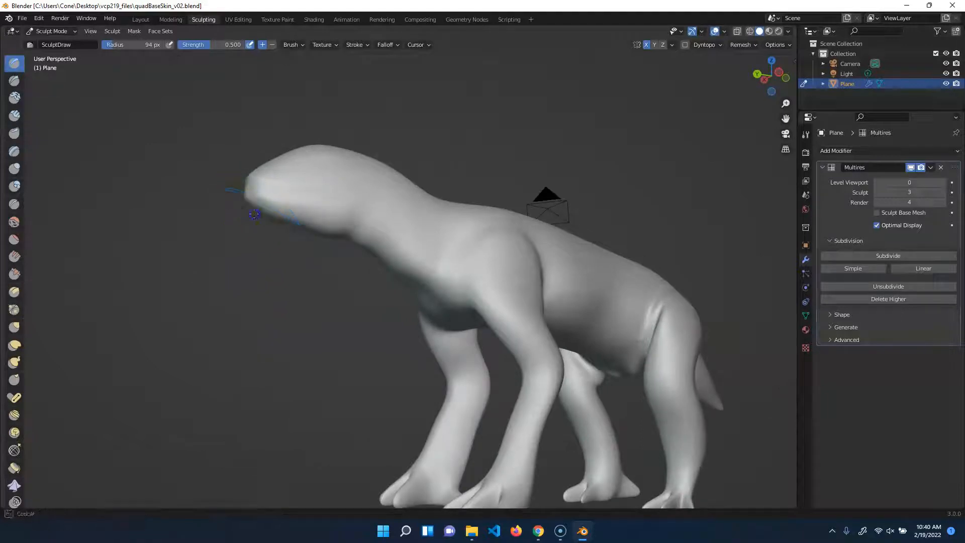
mouse_move(253, 211)
left_mouse_down()
mouse_move(288, 220)
mouse_move(277, 224)
left_mouse_up()
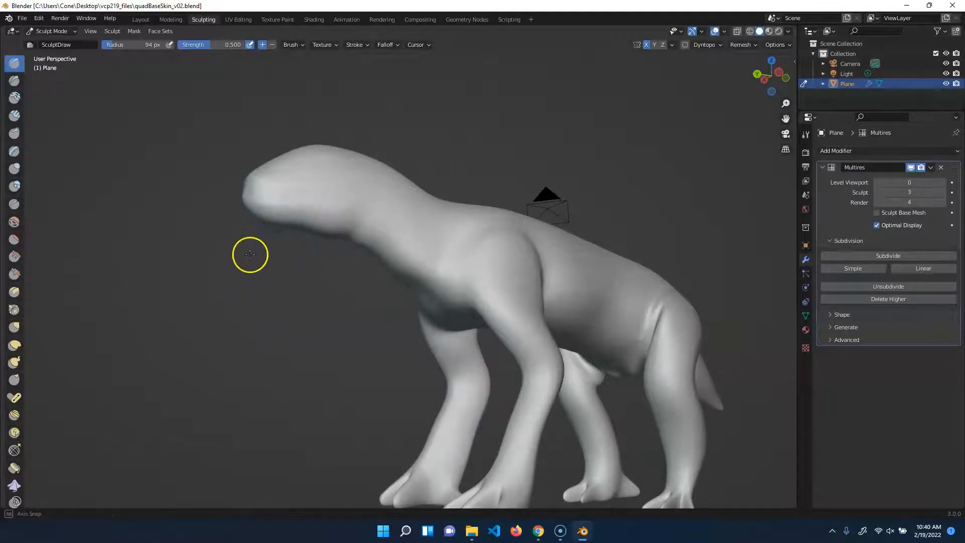
middle_click_drag(251, 255, 220, 267)
Step: Smooth the surface of the creature's lower legs down to the feet
middle_click_drag(302, 336, 465, 222)
middle_click_drag(543, 225, 489, 249)
left_click_drag(490, 249, 503, 238)
mouse_move(487, 236)
right_mouse_down("shift")
mouse_move(504, 245)
mouse_move(491, 231)
right_mouse_up("shift")
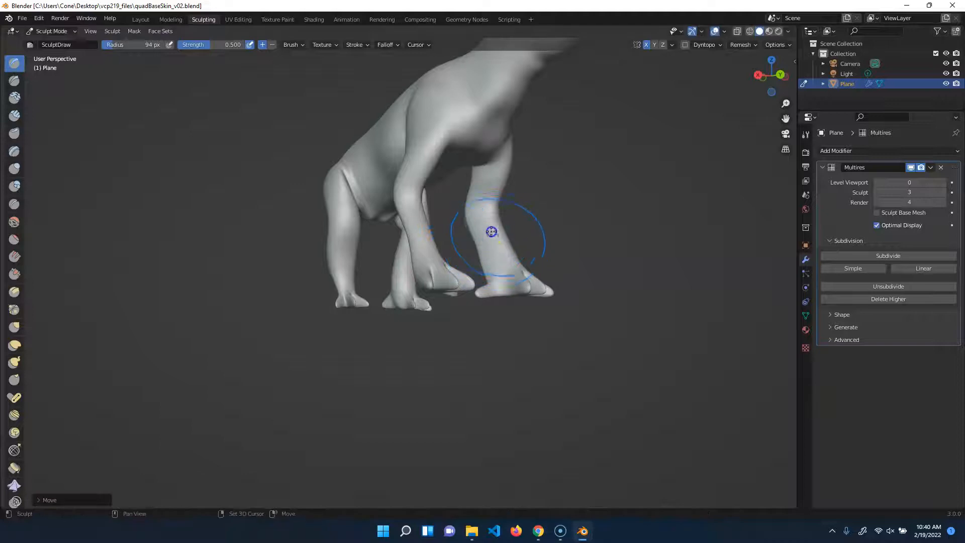
middle_click_drag(502, 248, 428, 230)
middle_click_drag(361, 283, 340, 201, "shift")
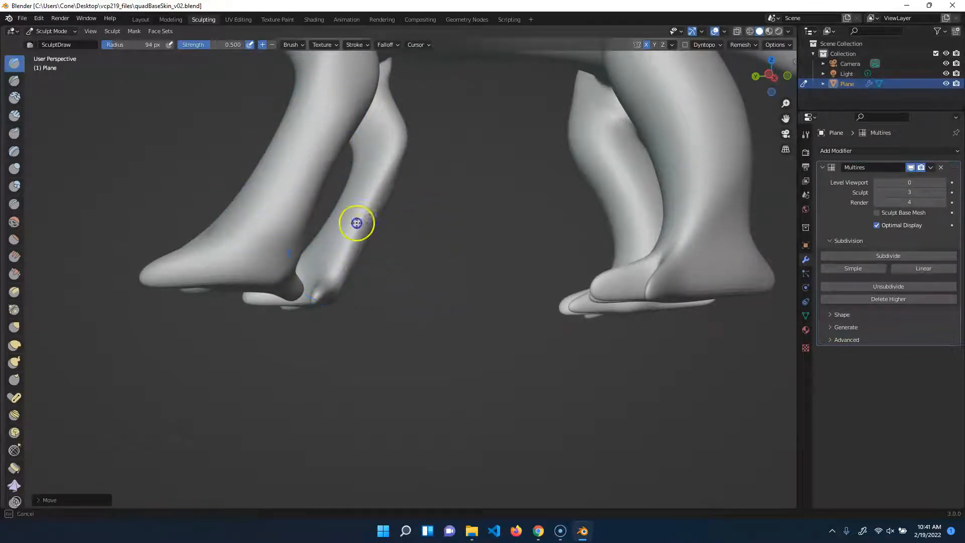
Step: Smooth the shoulder so the crease between the upper front leg and the torso softens
mouse_move(406, 198)
middle_mouse_down()
mouse_move(431, 232)
mouse_move(795, 189)
mouse_move(955, 243)
mouse_move(915, 226)
mouse_move(659, 198)
mouse_move(653, 228)
mouse_move(605, 156)
mouse_move(565, 285)
mouse_move(602, 286)
mouse_move(615, 230)
mouse_move(426, 181)
middle_mouse_up()
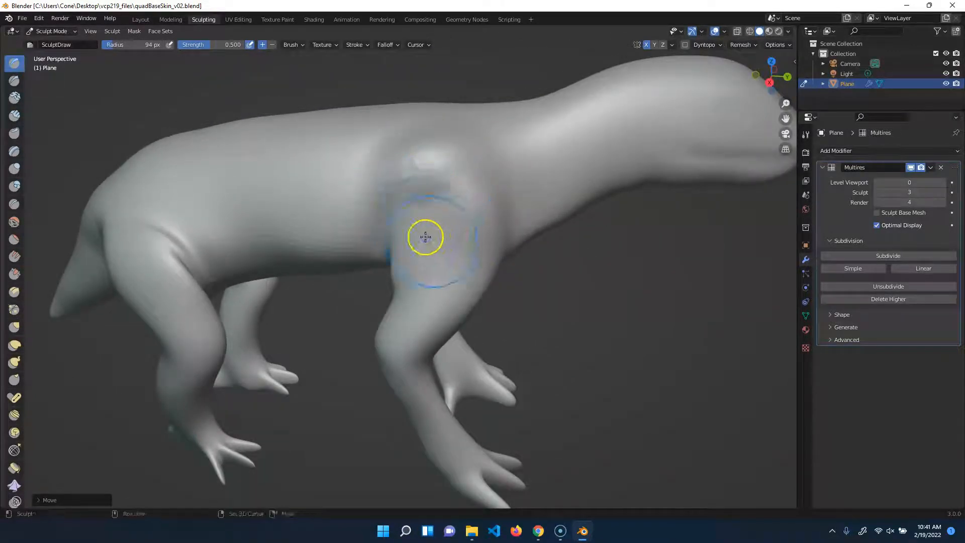
middle_click_drag(507, 228, 563, 267)
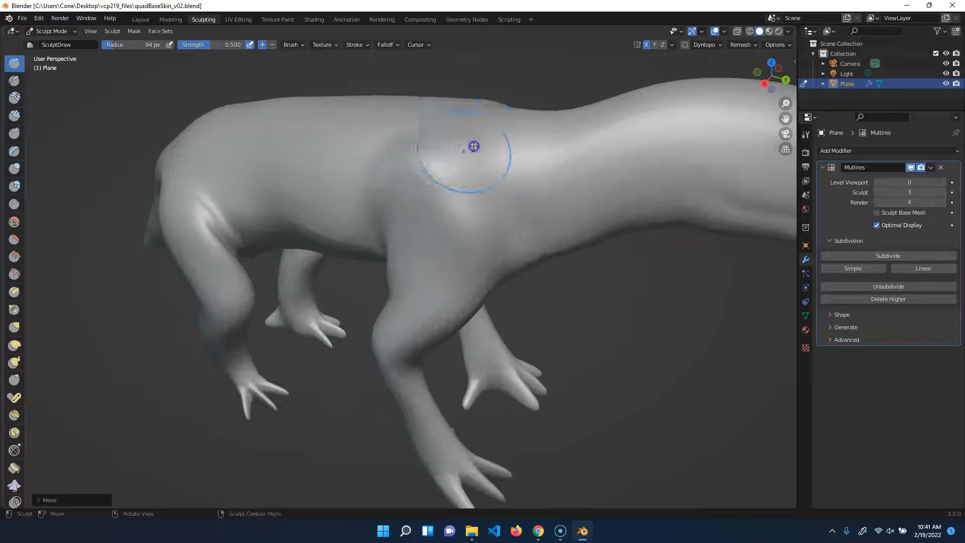
middle_click_drag(606, 301, 592, 270)
mouse_move(555, 237)
middle_mouse_down()
mouse_move(562, 270)
mouse_move(617, 256)
mouse_move(662, 226)
mouse_move(394, 340)
mouse_move(481, 258)
mouse_move(408, 182)
middle_mouse_up()
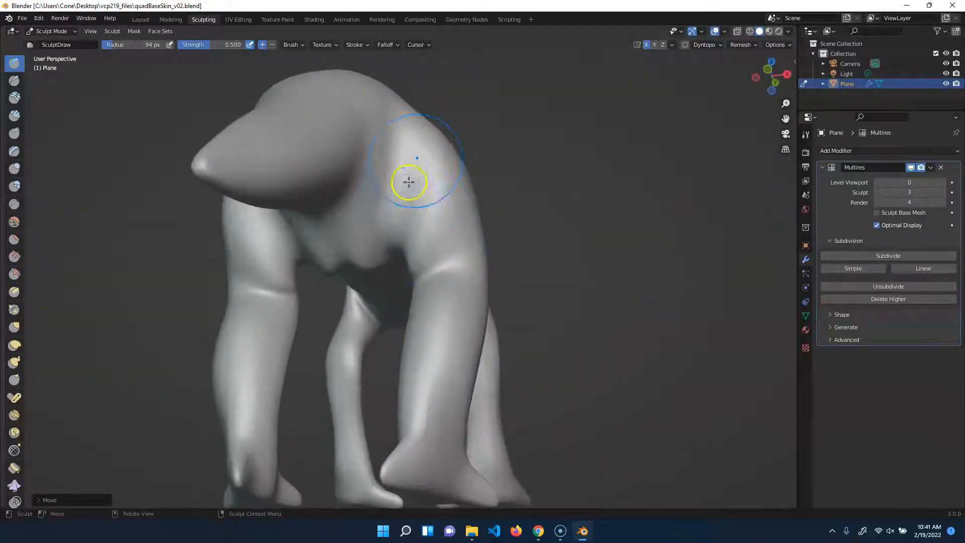
Step: Smooth the hip and rump area where the hind leg joins the body and tail
middle_click_drag(588, 233, 465, 302)
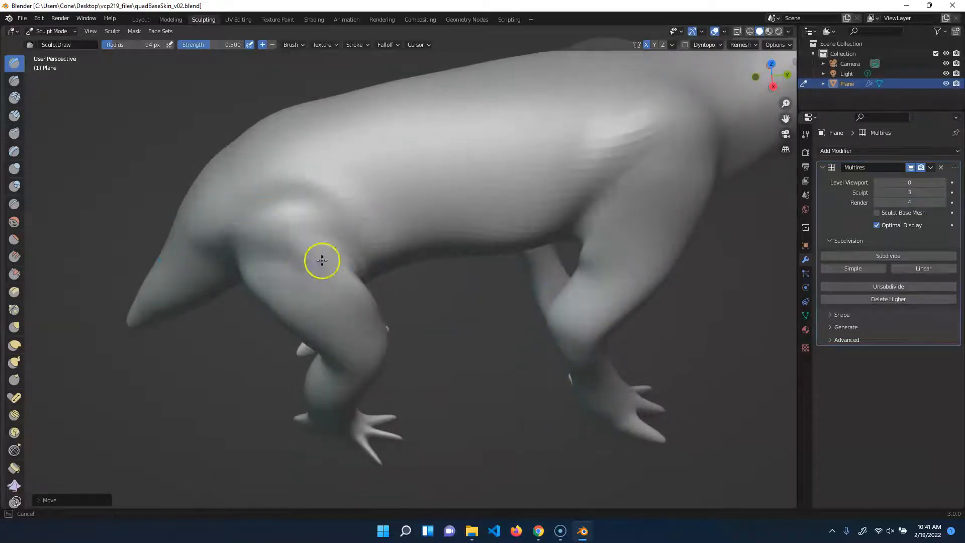
middle_click_drag(465, 311, 292, 154)
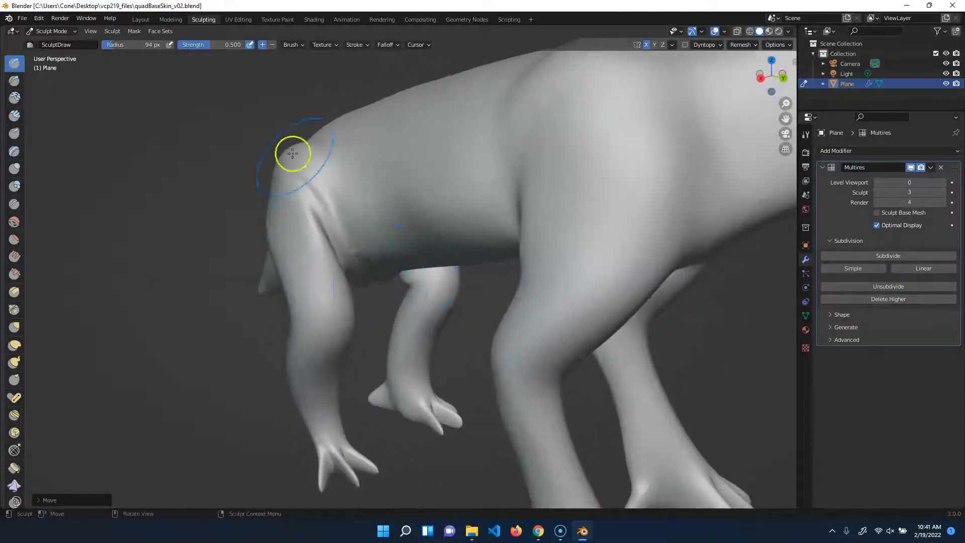
middle_click_drag(288, 203, 407, 273)
middle_click_drag(241, 321, 215, 281)
middle_click_drag(204, 354, 417, 273)
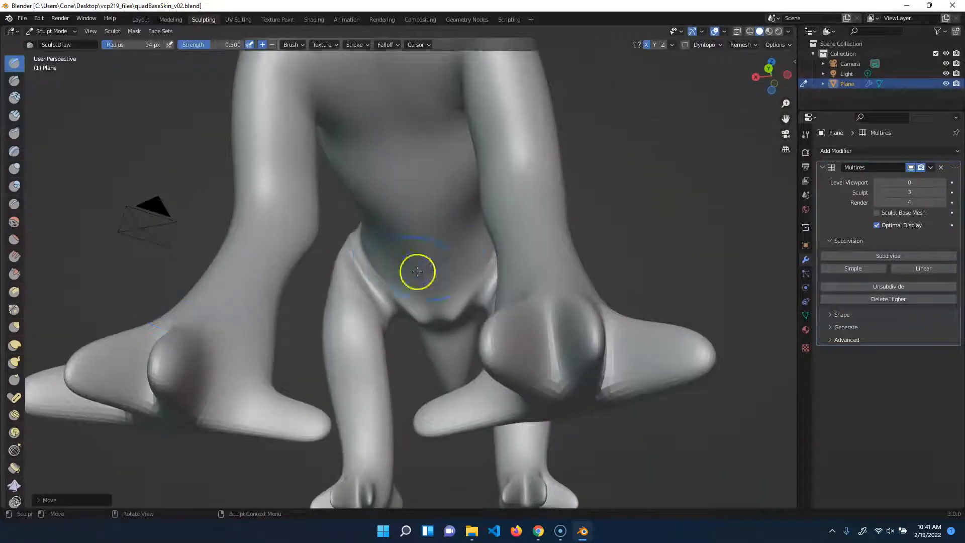
Step: Smooth the creases where the hind legs meet the lower belly
left_click_drag(367, 288, 368, 279)
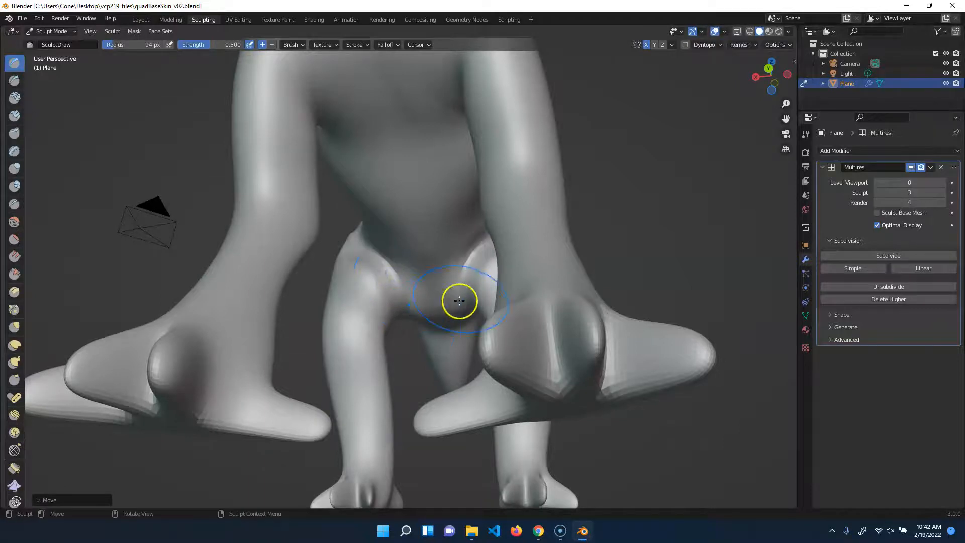
mouse_move(412, 262)
middle_mouse_down()
mouse_move(425, 237)
mouse_move(407, 360)
middle_mouse_up()
left_click_drag(408, 360, 406, 318)
middle_click_drag(562, 217, 397, 318)
left_click_drag(397, 318, 415, 306)
Step: Smooth the wrinkled folds on the inner hind thighs beside the groin
mouse_move(315, 308)
middle_mouse_down()
mouse_move(299, 251)
mouse_move(319, 217)
mouse_move(323, 231)
mouse_move(323, 216)
mouse_move(329, 243)
mouse_move(281, 156)
middle_mouse_up()
mouse_move(420, 180)
left_mouse_down()
mouse_move(431, 231)
mouse_move(403, 215)
mouse_move(442, 216)
mouse_move(412, 213)
mouse_move(433, 244)
mouse_move(437, 276)
mouse_move(410, 163)
left_mouse_up()
mouse_move(387, 126)
left_mouse_down()
mouse_move(472, 221)
mouse_move(440, 134)
mouse_move(427, 296)
left_mouse_up()
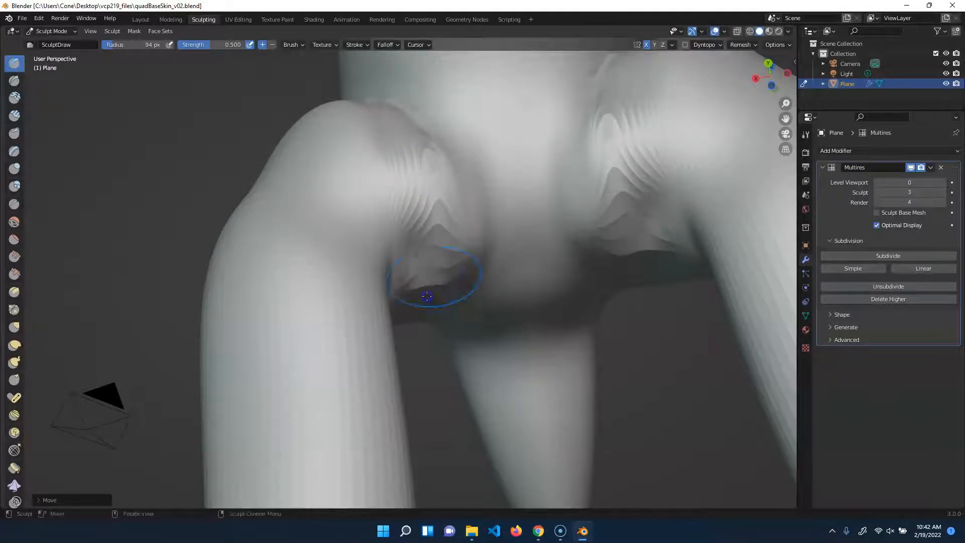
mouse_move(437, 212)
left_mouse_down("shift")
mouse_move(414, 160)
mouse_move(388, 207)
left_mouse_up("shift")
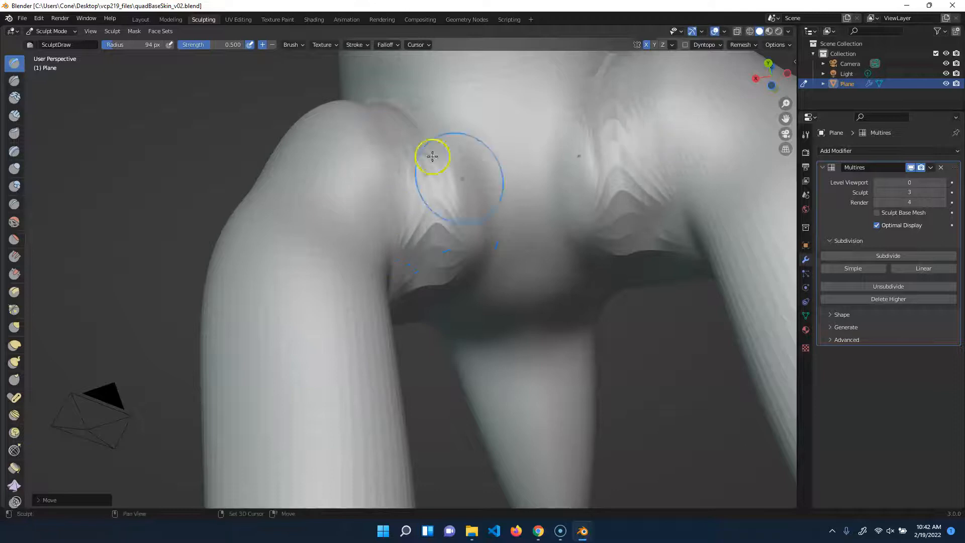
left_click_drag(468, 237, 434, 201, "shift")
middle_click_drag(200, 187, 211, 167)
middle_click_drag(143, 139, 130, 318)
mouse_move(485, 272)
left_mouse_down("shift")
mouse_move(422, 317)
mouse_move(462, 332)
mouse_move(455, 382)
left_mouse_up("shift")
Step: Smooth the remaining groin folds and the upper hind legs on their front and inner sides
middle_click_drag(484, 386, 747, 541)
middle_click_drag(173, 302, 211, 302)
mouse_move(345, 161)
left_mouse_down("shift")
mouse_move(390, 185)
mouse_move(363, 192)
mouse_move(396, 207)
mouse_move(394, 183)
mouse_move(444, 263)
mouse_move(377, 129)
mouse_move(444, 192)
mouse_move(429, 158)
mouse_move(457, 221)
mouse_move(418, 213)
mouse_move(358, 151)
mouse_move(421, 179)
mouse_move(434, 320)
left_mouse_up("shift")
mouse_move(598, 341)
middle_mouse_down()
mouse_move(606, 297)
mouse_move(588, 307)
middle_mouse_up()
mouse_move(379, 337)
left_mouse_down()
mouse_move(425, 312)
mouse_move(436, 345)
left_mouse_up()
mouse_move(604, 362)
middle_mouse_down()
mouse_move(586, 338)
mouse_move(534, 318)
middle_mouse_up()
mouse_move(366, 286)
left_mouse_down()
mouse_move(379, 250)
mouse_move(335, 356)
mouse_move(333, 309)
mouse_move(371, 304)
mouse_move(405, 270)
left_mouse_up()
middle_click_drag(160, 304, 295, 258)
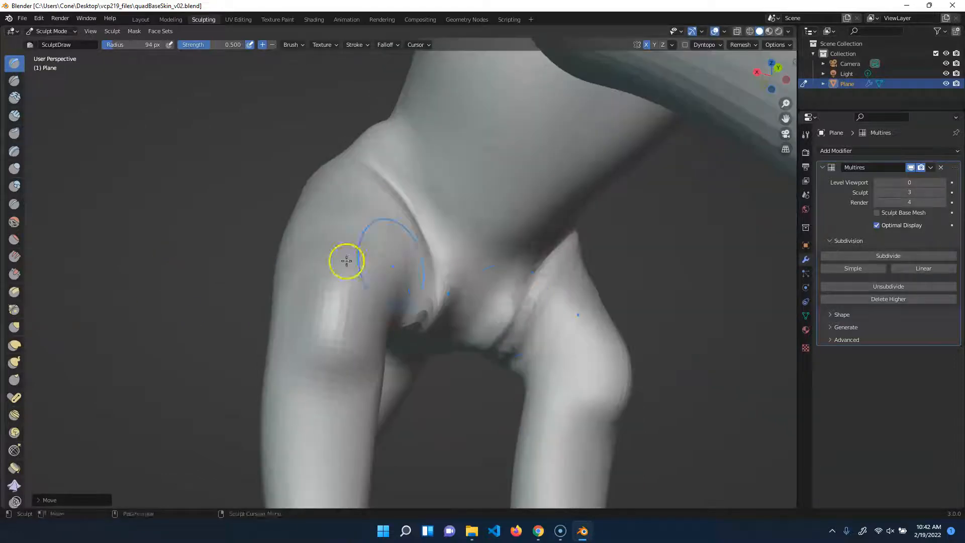
Step: Set the brush radius to 43 px and smooth the jagged folds behind the inner hind thighs, below the tail
mouse_move(150, 266)
middle_mouse_down()
mouse_move(183, 259)
mouse_move(315, 274)
mouse_move(364, 297)
middle_mouse_up()
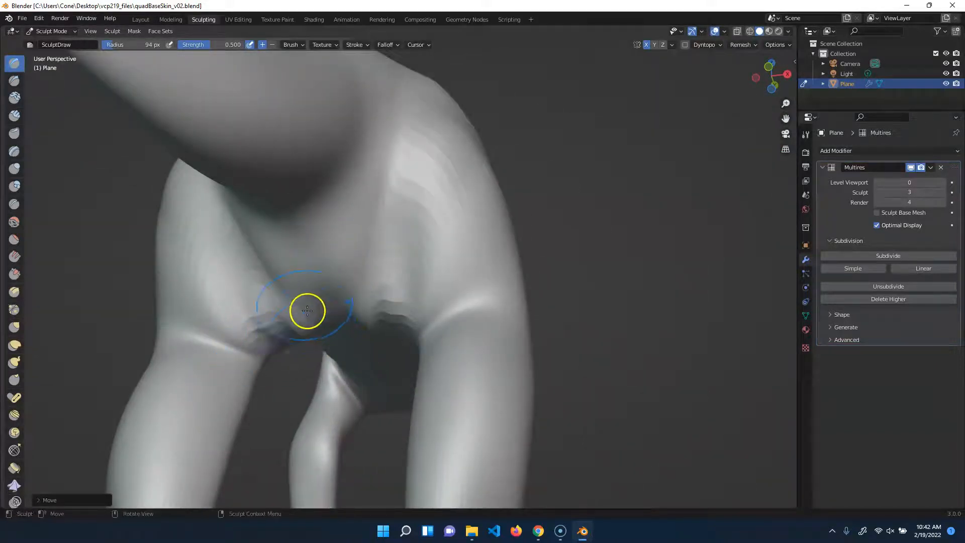
key("f")
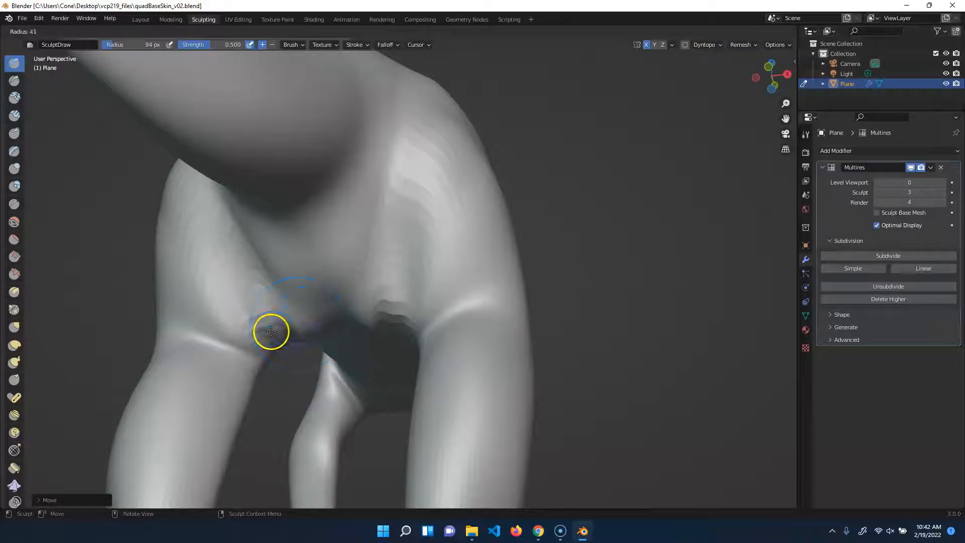
left_click(272, 331)
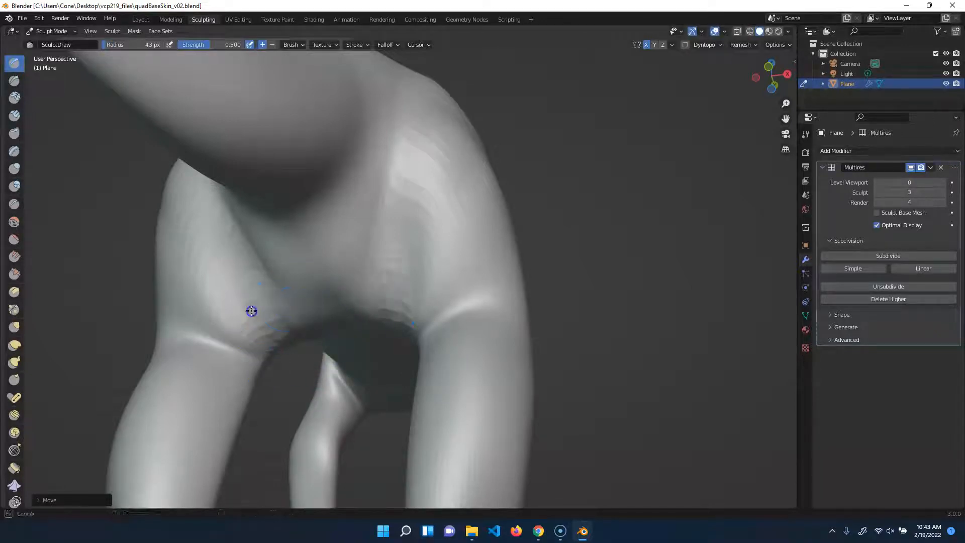
middle_click_drag(640, 212, 544, 276)
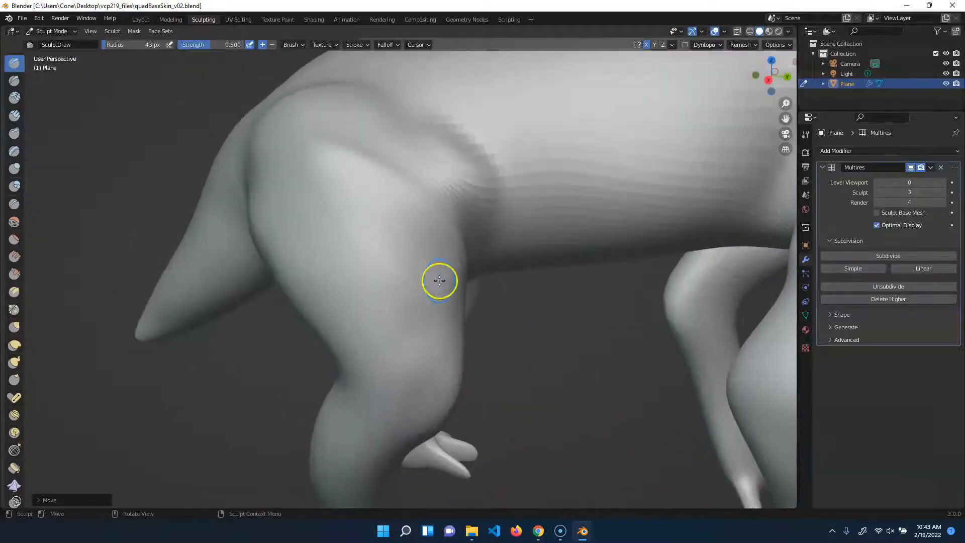
Step: Set the brush radius to 110 px and smooth the crease around the hind hip and upper thigh
scroll(518, 317, "down", 5)
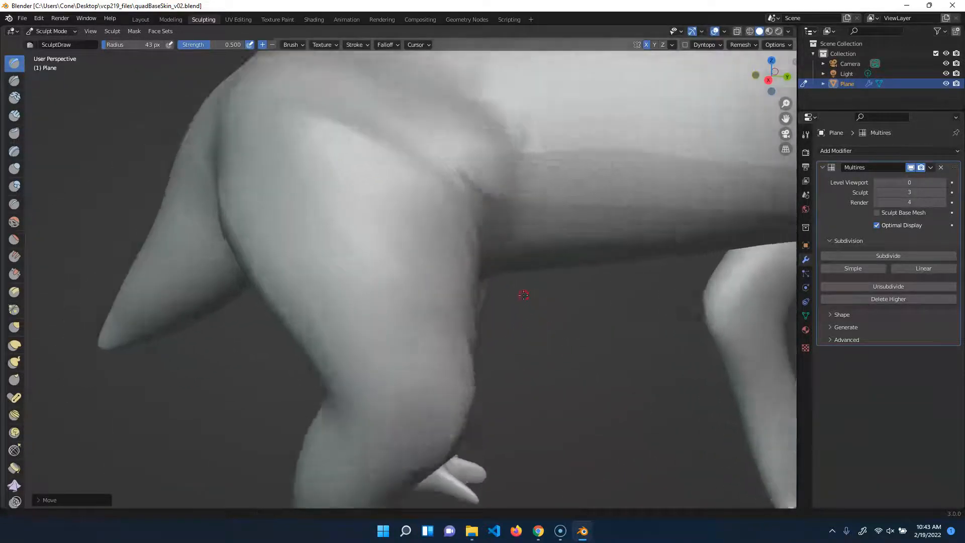
key("f")
left_click(452, 223)
left_click_drag(411, 202, 400, 170)
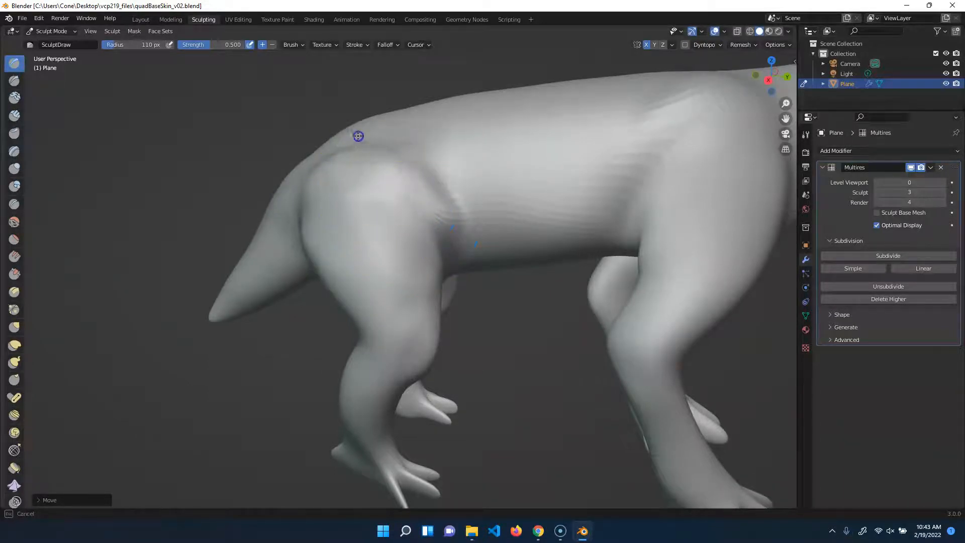
mouse_move(429, 162)
left_mouse_down()
mouse_move(424, 228)
mouse_move(365, 200)
left_mouse_up()
mouse_move(321, 174)
left_mouse_down()
mouse_move(490, 205)
mouse_move(500, 331)
left_mouse_up()
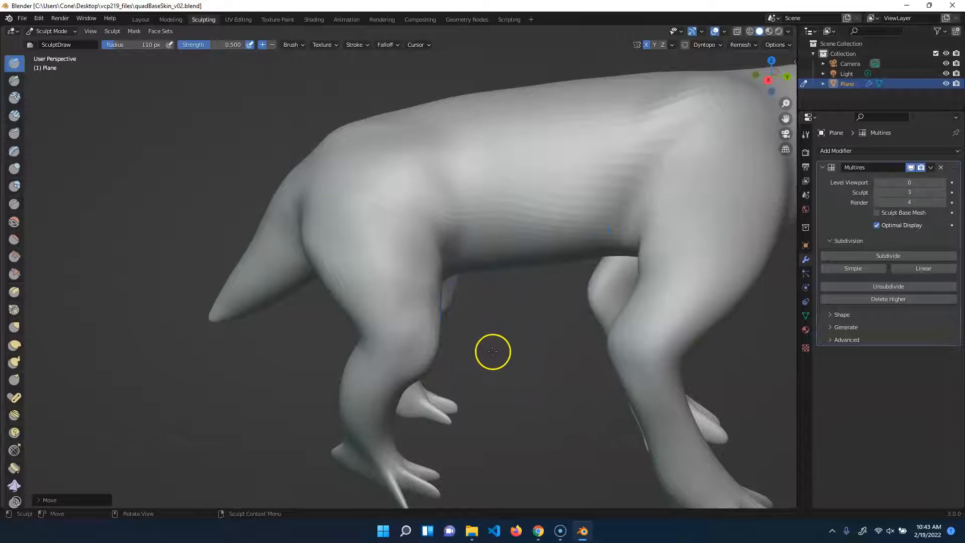
Step: Smooth the ridged surface of the front shoulder and the adjoining chest area
middle_click_drag(491, 358, 504, 306)
mouse_move(572, 176)
left_mouse_down()
mouse_move(588, 164)
mouse_move(584, 235)
left_mouse_up()
middle_click_drag(595, 328, 499, 255)
middle_click_drag(575, 228, 545, 304)
mouse_move(427, 144)
left_mouse_down()
mouse_move(440, 304)
mouse_move(444, 267)
mouse_move(421, 263)
mouse_move(425, 294)
left_mouse_up()
Step: Smooth the armpit creases where the front legs meet the chest
middle_click_drag(596, 288, 711, 322)
mouse_move(775, 274)
middle_mouse_down()
mouse_move(726, 317)
mouse_move(699, 319)
middle_mouse_up()
mouse_move(413, 269)
left_mouse_down()
mouse_move(424, 290)
mouse_move(429, 252)
left_mouse_up()
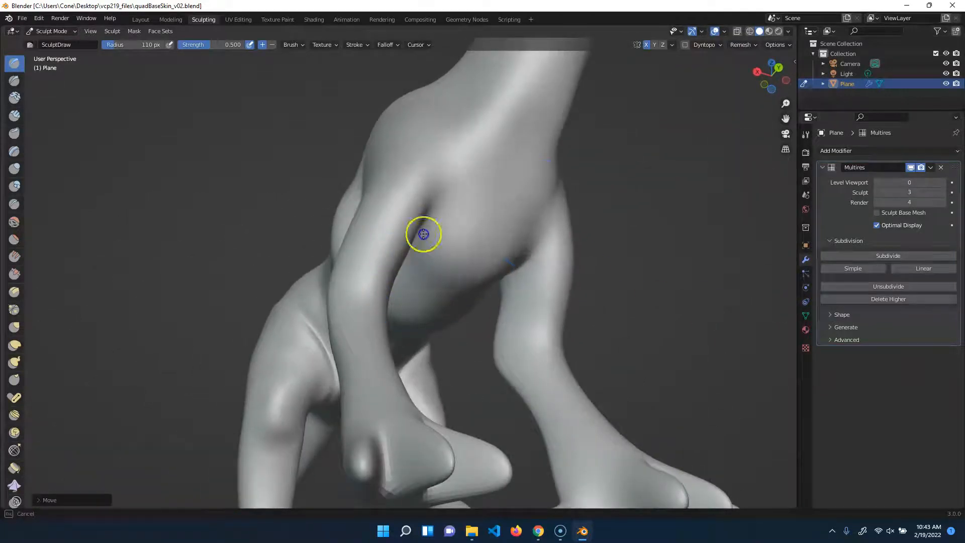
middle_click_drag(664, 229, 502, 233)
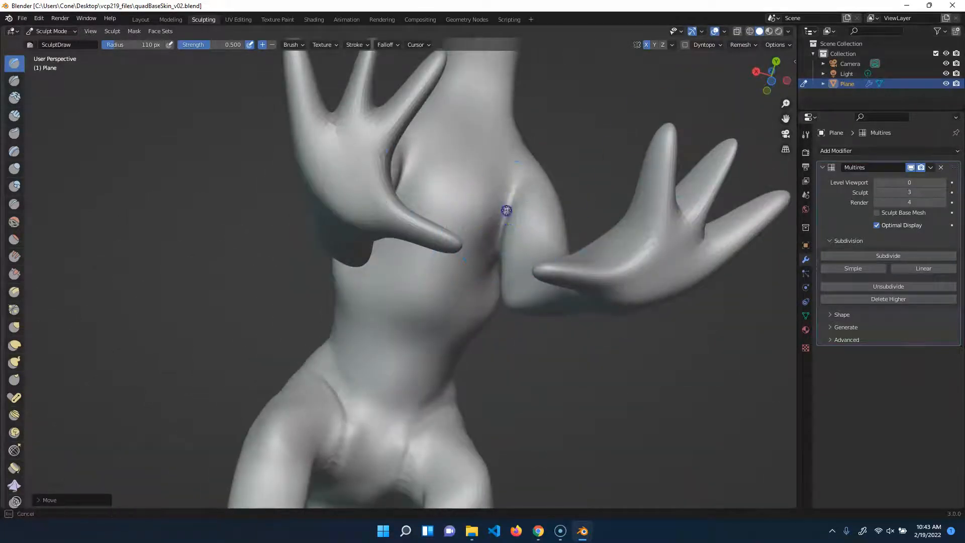
Step: Smooth the creature's flank and its hind leg down to the heel
middle_click_drag(427, 331, 366, 235)
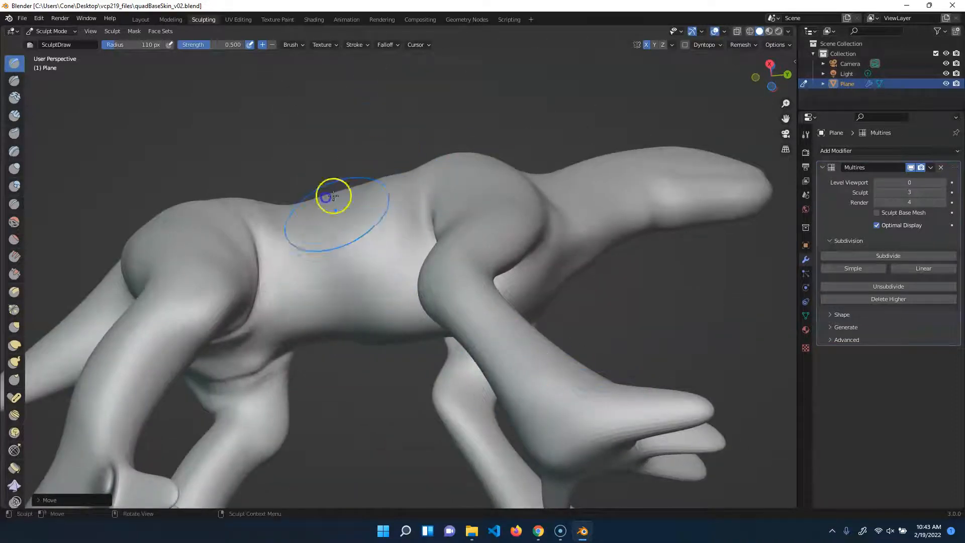
middle_click_drag(364, 415, 396, 427)
mouse_move(715, 336)
middle_mouse_down()
mouse_move(630, 335)
mouse_move(653, 297)
mouse_move(623, 289)
mouse_move(635, 342)
mouse_move(341, 271)
middle_mouse_up()
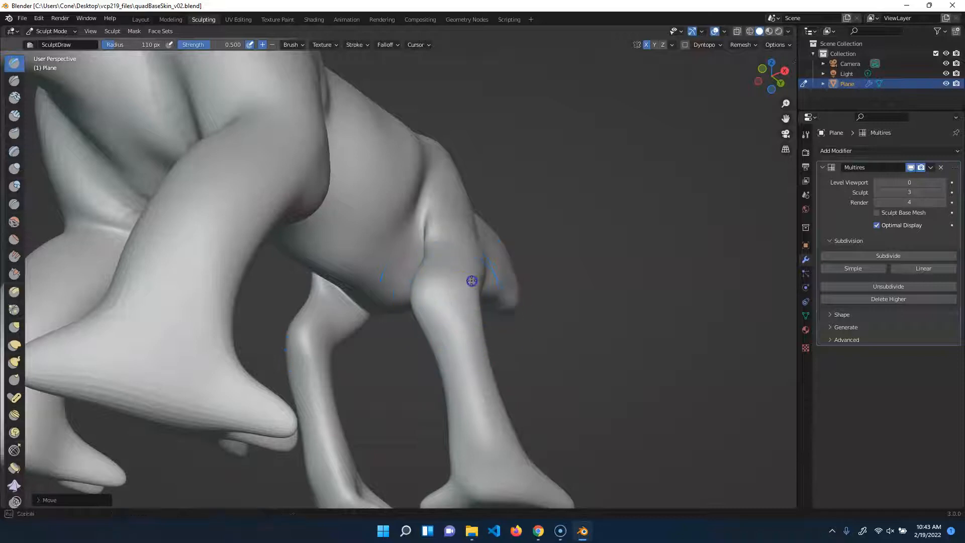
mouse_move(559, 343)
middle_mouse_down()
mouse_move(636, 297)
mouse_move(450, 325)
middle_mouse_up()
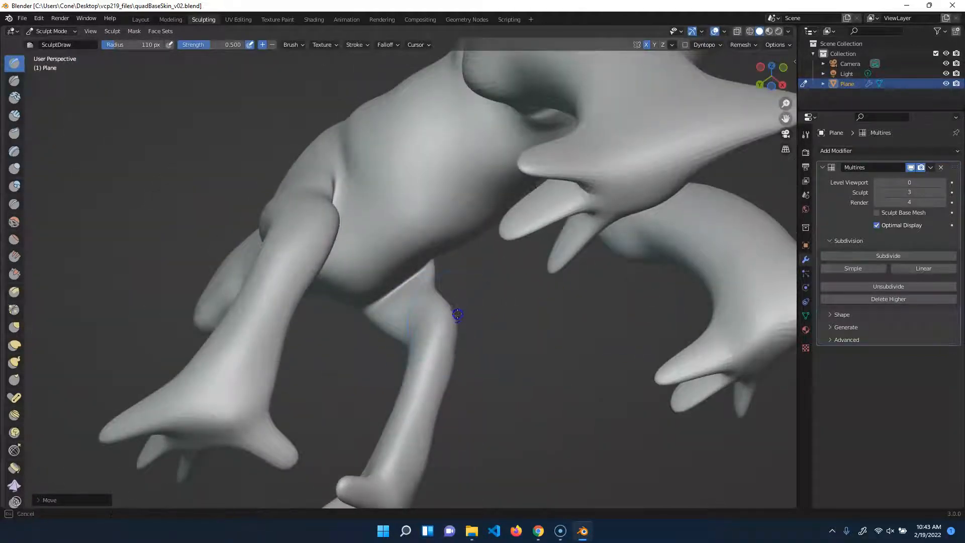
mouse_move(515, 332)
middle_mouse_down()
mouse_move(566, 355)
mouse_move(556, 371)
mouse_move(495, 366)
mouse_move(444, 299)
mouse_move(493, 312)
mouse_move(478, 365)
mouse_move(450, 345)
mouse_move(550, 306)
mouse_move(533, 327)
mouse_move(546, 347)
mouse_move(520, 319)
mouse_move(541, 370)
mouse_move(481, 257)
mouse_move(579, 289)
mouse_move(443, 307)
middle_mouse_up()
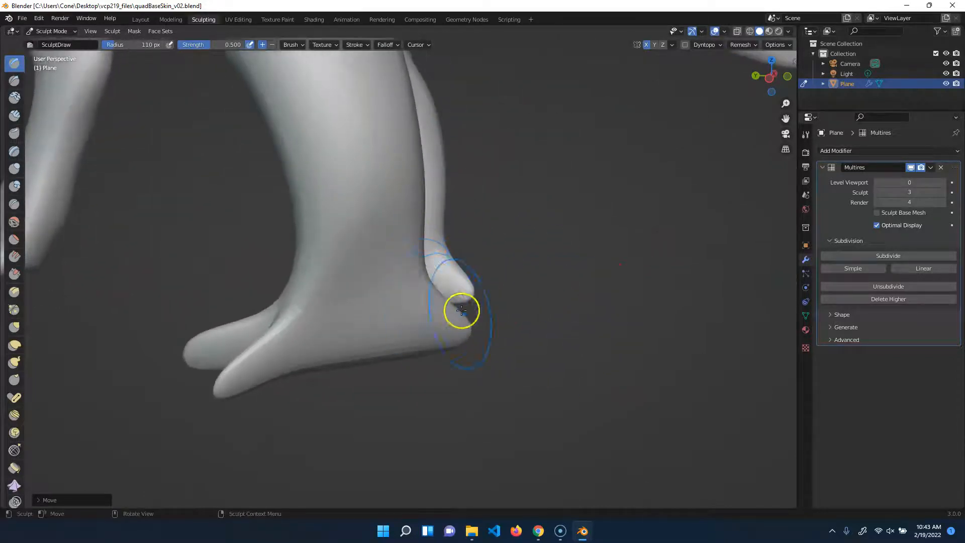
Step: Smooth the crease at the back of the hind ankle, just above the heel
mouse_move(525, 290)
middle_mouse_down()
mouse_move(513, 261)
mouse_move(306, 270)
middle_mouse_up()
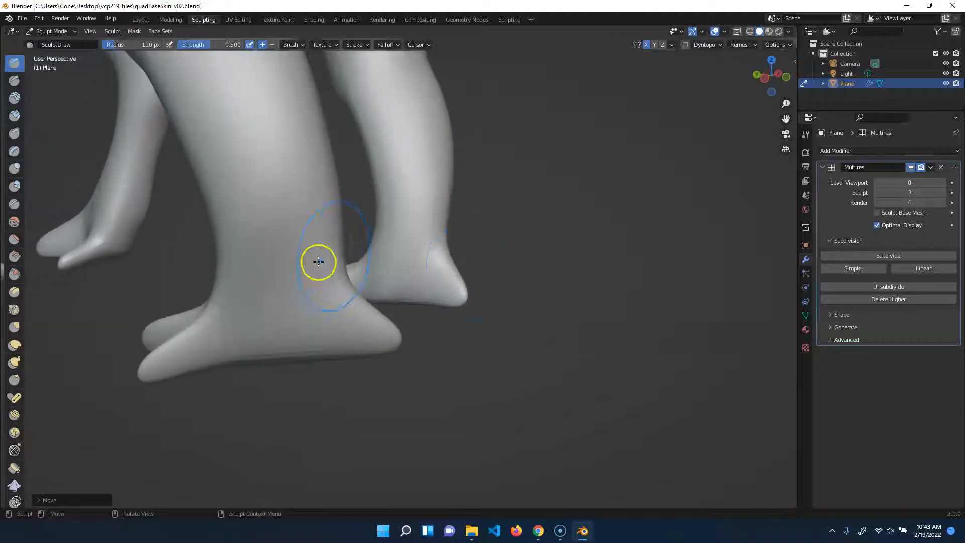
mouse_move(333, 290)
left_mouse_down()
mouse_move(297, 288)
mouse_move(265, 317)
mouse_move(258, 265)
mouse_move(323, 314)
mouse_move(267, 328)
mouse_move(300, 330)
mouse_move(267, 322)
mouse_move(304, 272)
left_mouse_up()
mouse_move(553, 296)
middle_mouse_down()
mouse_move(518, 308)
mouse_move(482, 302)
middle_mouse_up()
mouse_move(171, 201)
left_mouse_down()
mouse_move(176, 222)
mouse_move(123, 131)
mouse_move(233, 156)
mouse_move(213, 191)
mouse_move(187, 159)
left_mouse_up()
Step: Smooth the remaining uneven areas around the hind lower leg and foot from several sides
middle_click_drag(539, 253, 653, 214)
middle_click_drag(294, 201, 326, 208)
mouse_move(326, 208)
left_mouse_down()
mouse_move(377, 219)
mouse_move(334, 163)
left_mouse_up()
middle_click_drag(212, 239, 361, 191)
left_click_drag(361, 191, 363, 189)
mouse_move(366, 201)
middle_mouse_down()
mouse_move(313, 265)
mouse_move(429, 169)
middle_mouse_up()
left_click_drag(428, 168, 444, 231)
Step: Try to round out the pointed heel of the hind foot with the SculptDraw brush
mouse_move(509, 262)
middle_mouse_down()
mouse_move(386, 377)
mouse_move(461, 348)
mouse_move(418, 308)
mouse_move(483, 379)
mouse_move(358, 243)
mouse_move(448, 306)
mouse_move(379, 219)
middle_mouse_up()
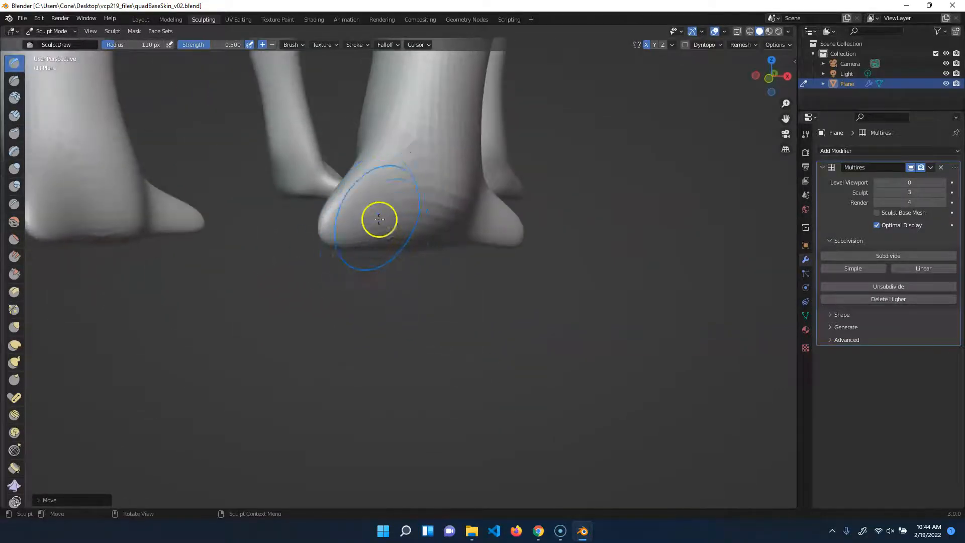
left_click_drag(366, 212, 347, 224)
mouse_move(319, 319)
middle_mouse_down()
mouse_move(394, 317)
mouse_move(445, 257)
middle_mouse_up()
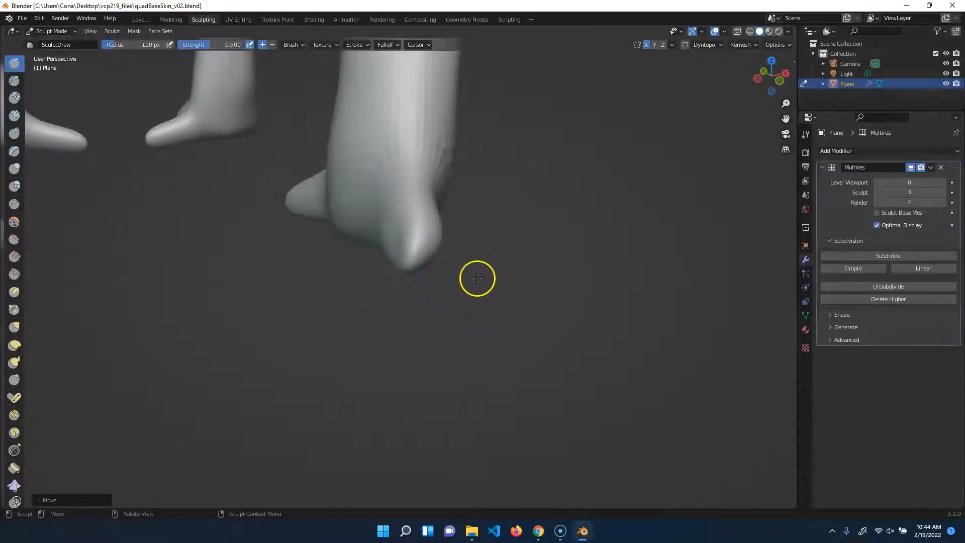
key("ctrl+z")
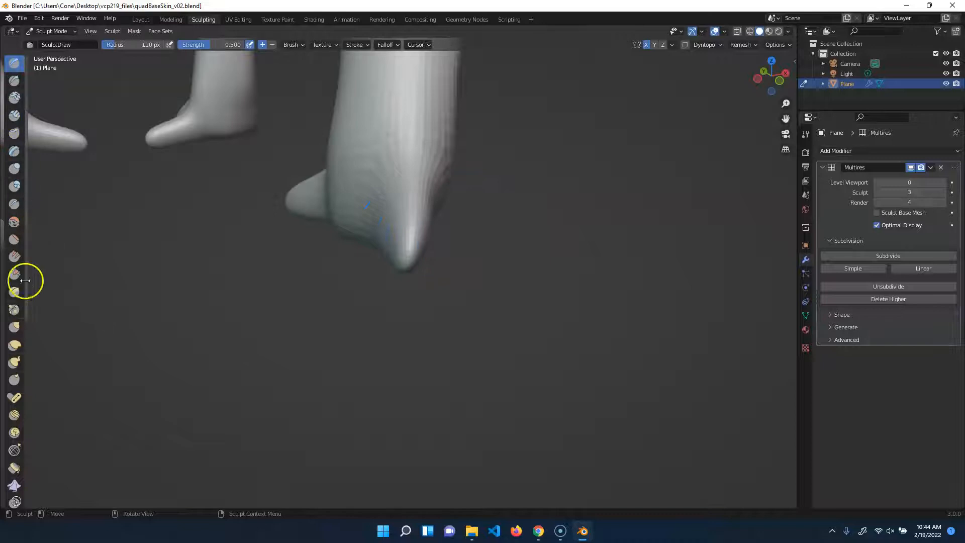
Step: Switch to the Inflate/Deflate brush and enable its Front Faces Only option
left_click(14, 168)
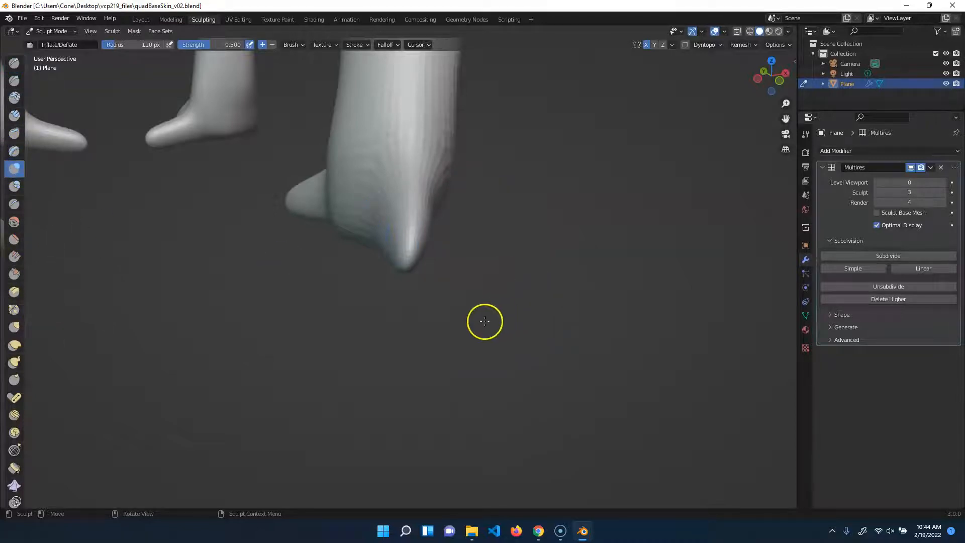
middle_click_drag(485, 322, 450, 290)
left_click(300, 46)
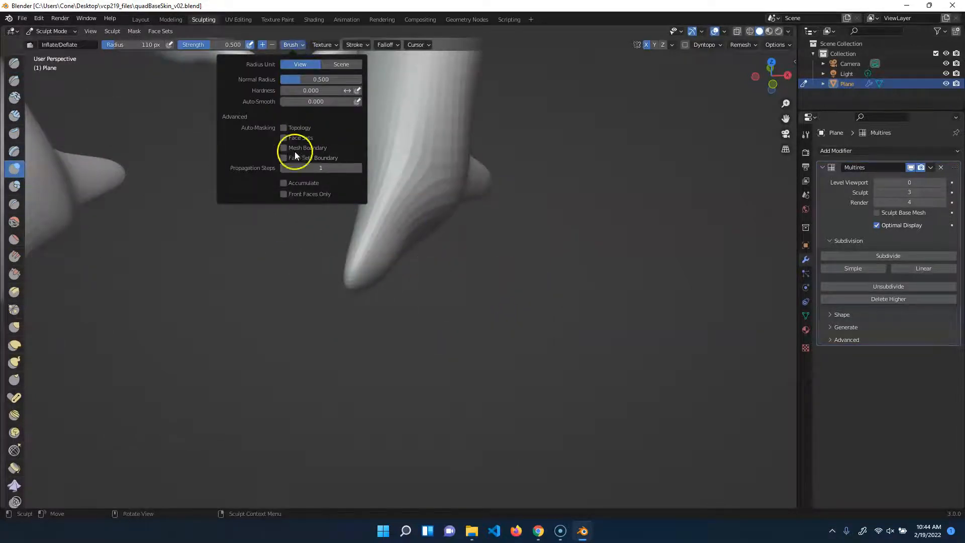
left_click(284, 194)
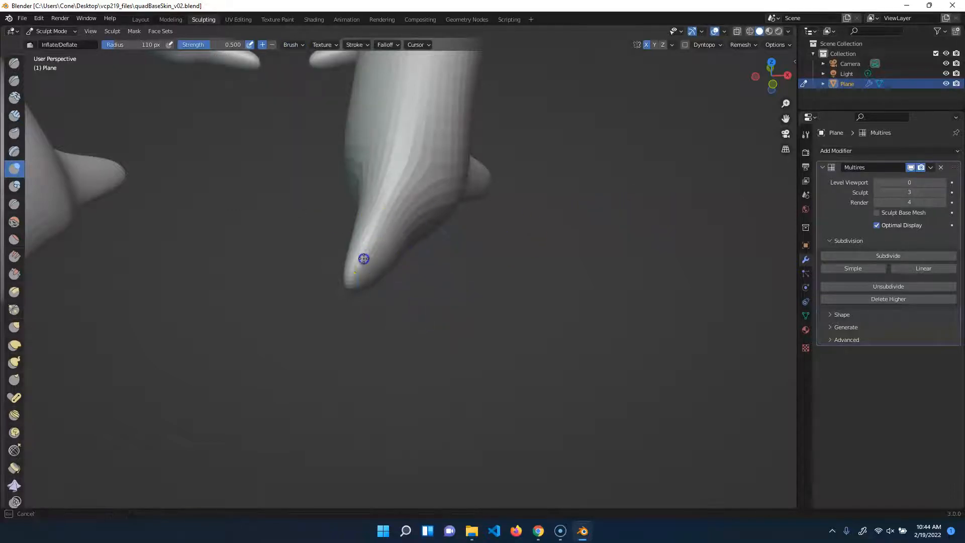
Step: Inflate the pointed heel of the hind foot into a fuller, rounded shape
middle_click_drag(442, 316, 499, 251)
mouse_move(450, 195)
left_mouse_down()
mouse_move(422, 194)
mouse_move(391, 212)
left_mouse_up()
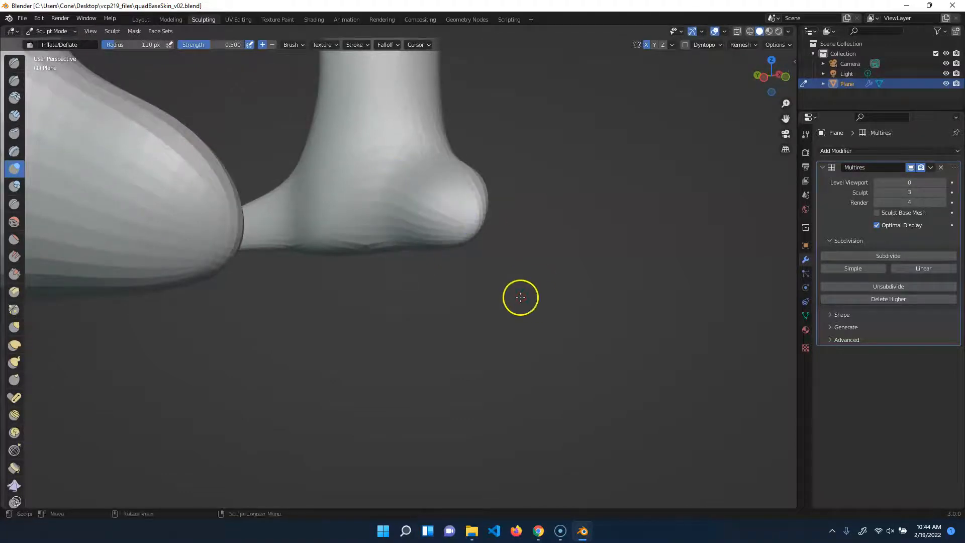
middle_click_drag(520, 297, 379, 302)
left_click_drag(390, 222, 355, 221)
middle_click_drag(375, 295, 440, 341)
mouse_move(374, 270)
left_mouse_down()
mouse_move(372, 233)
mouse_move(470, 362)
left_mouse_up()
middle_click_drag(470, 362, 365, 252)
Step: Fill out the sides of the hind foot between the heel and the toes with the Inflate/Deflate brush
mouse_move(341, 253)
left_mouse_down()
mouse_move(342, 229)
mouse_move(286, 239)
left_mouse_up()
mouse_move(287, 239)
middle_mouse_down()
mouse_move(416, 282)
mouse_move(438, 202)
middle_mouse_up()
left_click_drag(438, 202, 397, 196)
mouse_move(397, 196)
middle_mouse_down()
mouse_move(497, 265)
mouse_move(546, 268)
middle_mouse_up()
mouse_move(465, 257)
left_mouse_down()
mouse_move(498, 267)
mouse_move(503, 253)
left_mouse_up()
left_click_drag(473, 221, 511, 226)
Step: Inflate the outer toes of the hind foot along their length
middle_click_drag(612, 265, 494, 310)
left_click_drag(387, 281, 402, 289)
mouse_move(402, 289)
middle_mouse_down()
mouse_move(634, 305)
mouse_move(354, 357)
middle_mouse_up()
middle_click_drag(396, 332, 250, 263)
mouse_move(250, 263)
left_mouse_down()
mouse_move(241, 267)
mouse_move(295, 224)
mouse_move(190, 282)
mouse_move(201, 276)
mouse_move(220, 317)
left_mouse_up()
middle_click_drag(220, 317, 345, 345)
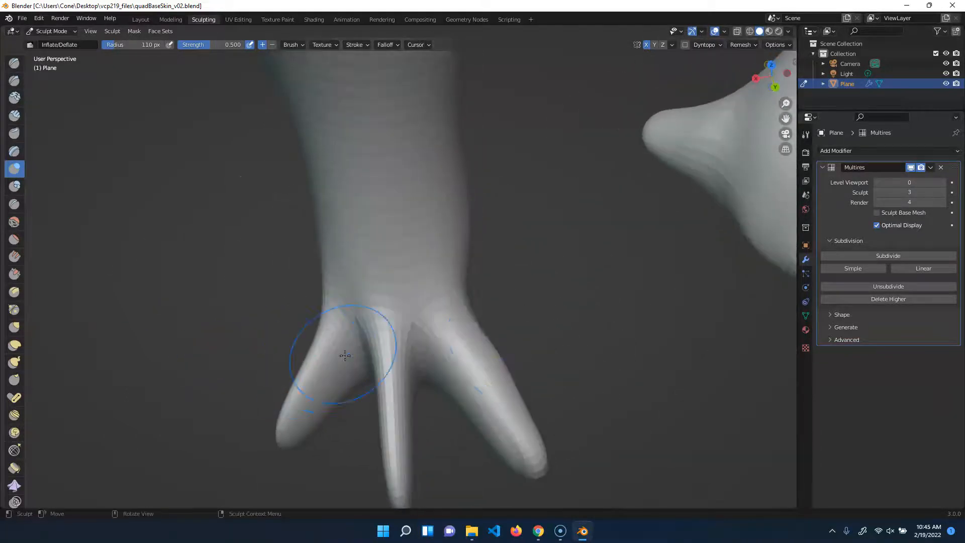
Step: Thicken the thin middle toe of the hind foot from the front and both sides
middle_click_drag(526, 322, 467, 272)
middle_click_drag(428, 349, 338, 221)
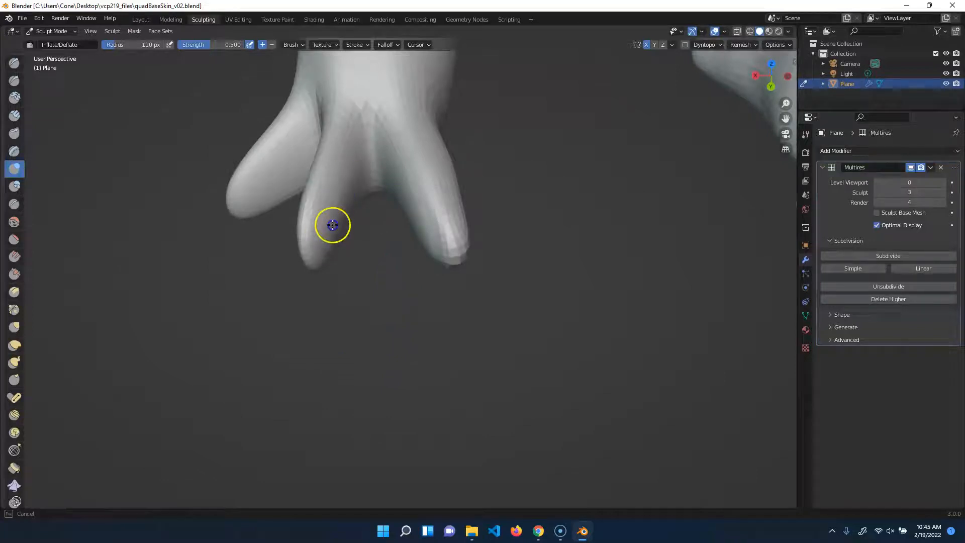
middle_click_drag(307, 171, 312, 176)
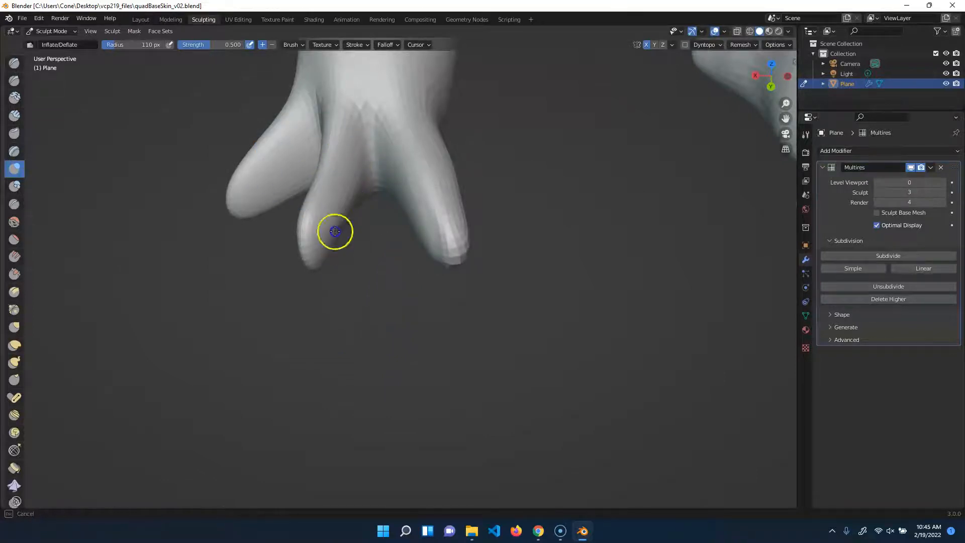
middle_click_drag(338, 325, 303, 139)
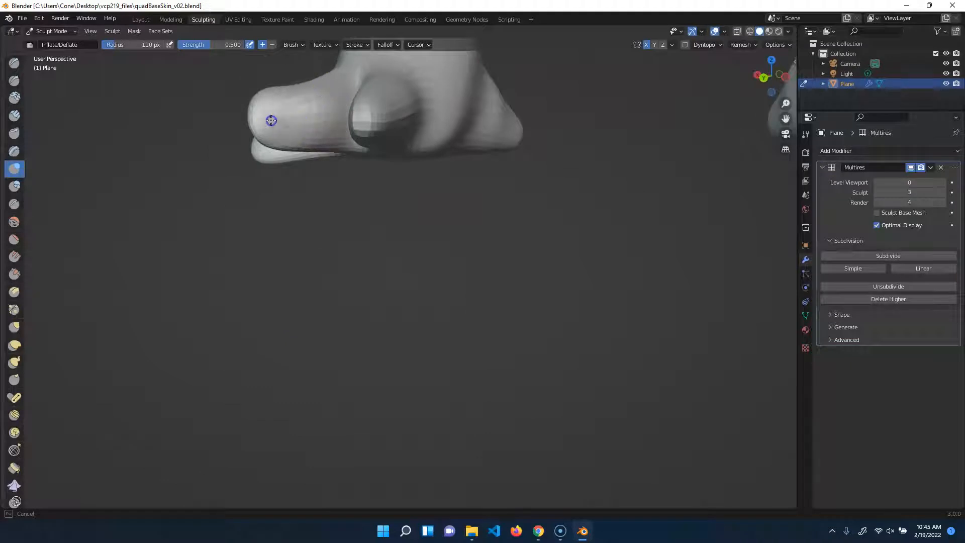
middle_click_drag(302, 227, 432, 114)
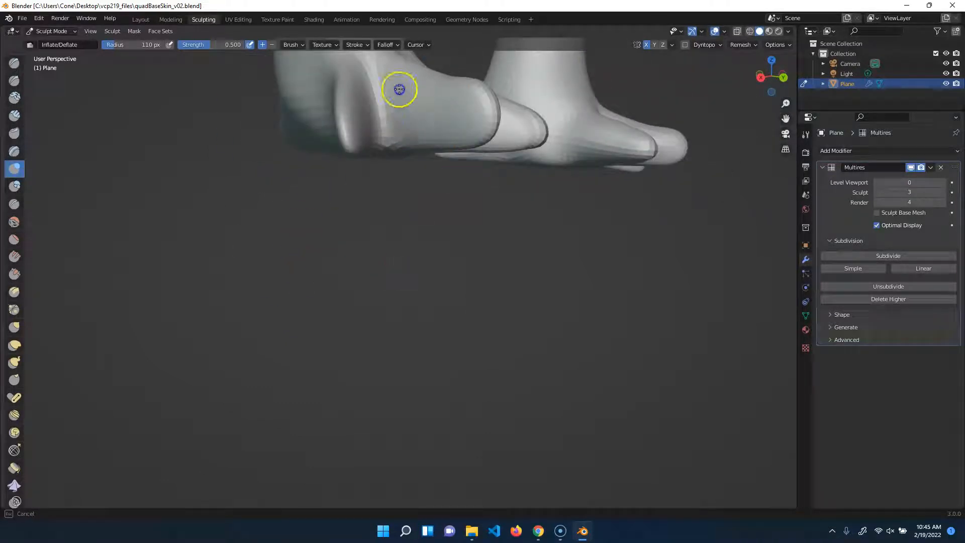
mouse_move(420, 128)
left_mouse_down()
mouse_move(442, 134)
mouse_move(467, 112)
mouse_move(440, 101)
left_mouse_up()
middle_click_drag(398, 121, 377, 263)
left_click_drag(377, 264, 369, 265)
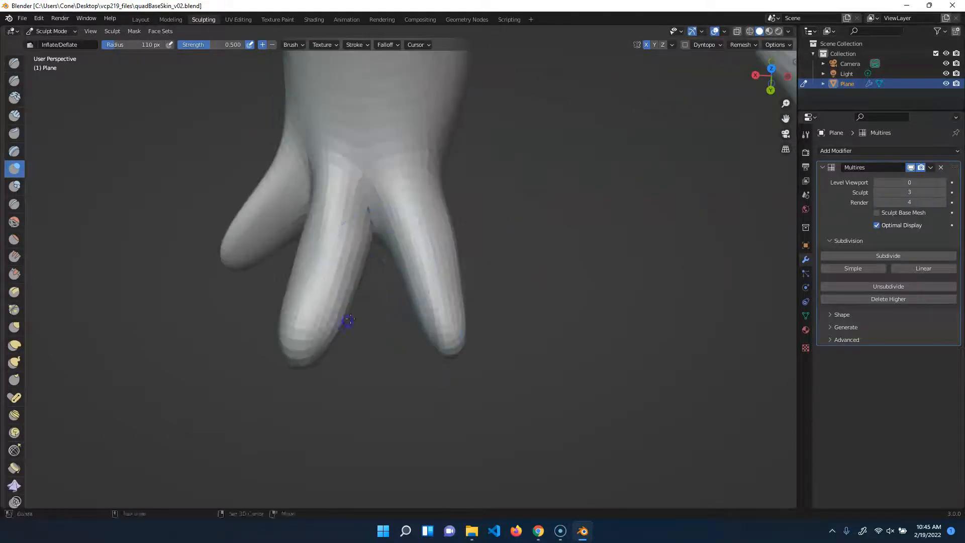
Step: Inflate the side toes of the hind foot to match the thickness of the middle toe
middle_click_drag(407, 291, 348, 153)
mouse_move(349, 153)
left_mouse_down()
mouse_move(368, 211)
mouse_move(352, 235)
left_mouse_up()
middle_click_drag(272, 295, 427, 162)
mouse_move(427, 161)
left_mouse_down()
mouse_move(421, 151)
mouse_move(482, 161)
left_mouse_up()
left_click_drag(413, 165, 419, 172)
middle_click_drag(336, 323, 395, 250)
mouse_move(441, 128)
left_mouse_down()
mouse_move(514, 143)
mouse_move(505, 148)
left_mouse_up()
Step: Even out the base and underside of the hind foot's side toe
mouse_move(426, 300)
middle_mouse_down()
mouse_move(341, 343)
mouse_move(277, 335)
middle_mouse_up()
middle_click_drag(363, 196, 298, 190)
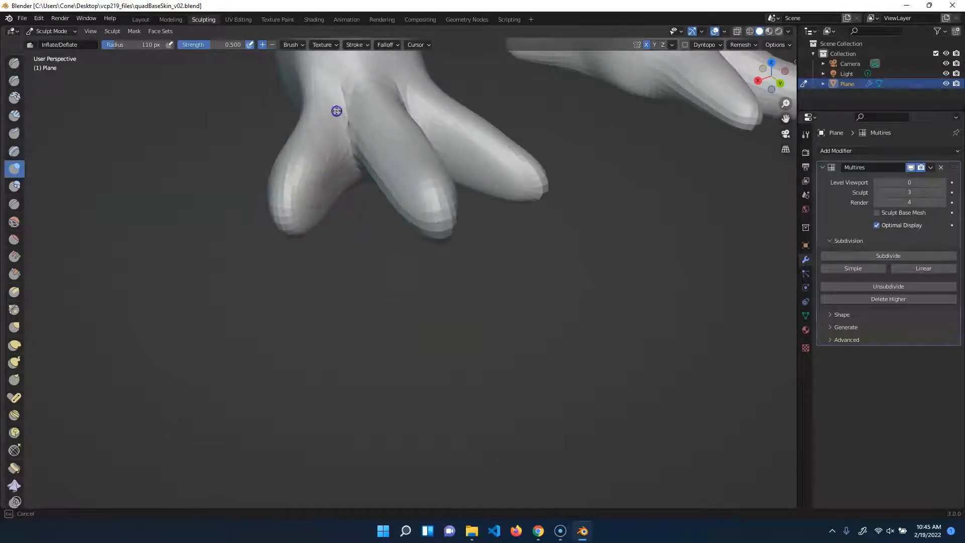
middle_click_drag(302, 303, 396, 194)
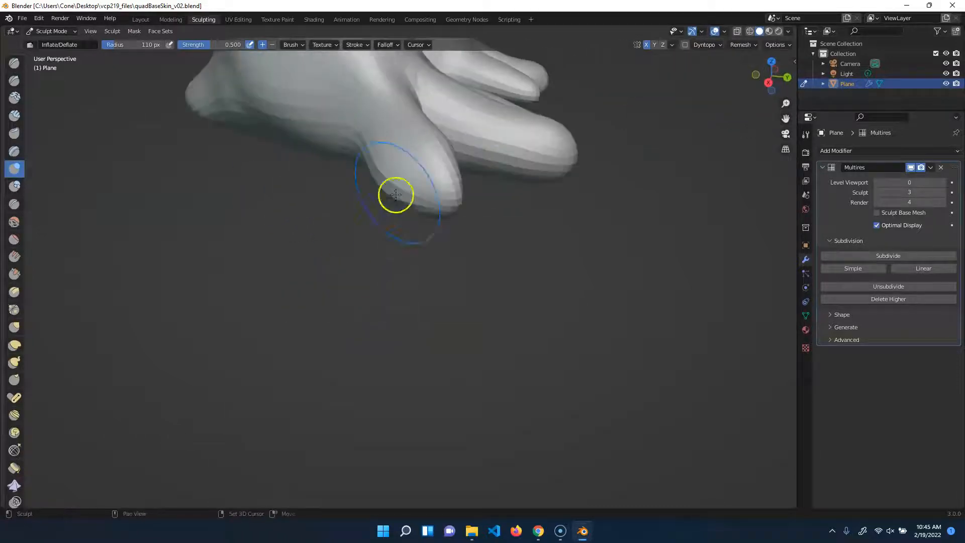
left_click_drag(373, 179, 378, 166)
mouse_move(443, 301)
middle_mouse_down()
mouse_move(409, 324)
mouse_move(390, 299)
mouse_move(454, 307)
mouse_move(403, 263)
mouse_move(582, 369)
mouse_move(791, 459)
mouse_move(590, 319)
mouse_move(502, 327)
mouse_move(493, 310)
mouse_move(354, 316)
mouse_move(375, 297)
middle_mouse_up()
mouse_move(367, 231)
left_mouse_down()
mouse_move(395, 227)
mouse_move(347, 241)
left_mouse_up()
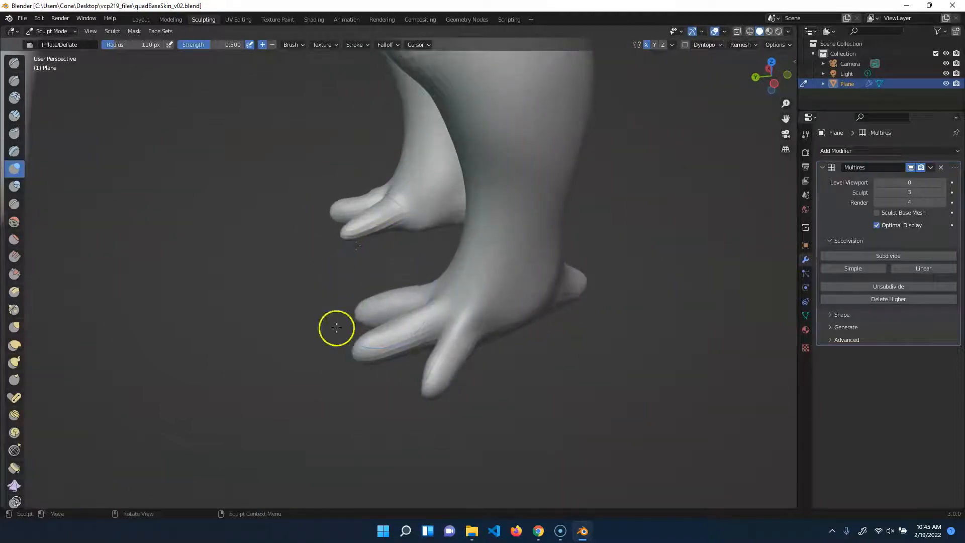
Step: Inflate the middle toe of the front foot with the 110 px Inflate/Deflate brush
middle_click_drag(258, 397, 654, 279, "shift")
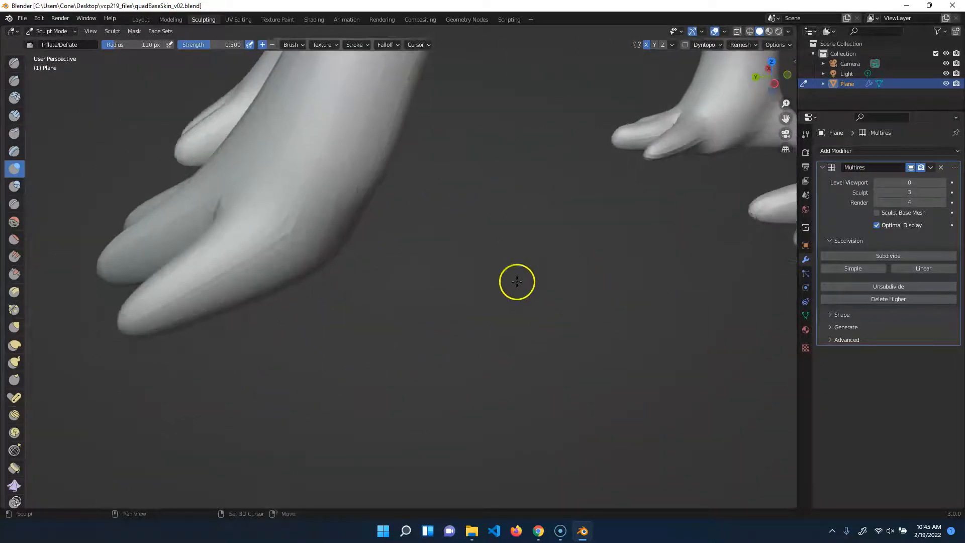
middle_click_drag(475, 287, 546, 261, "shift")
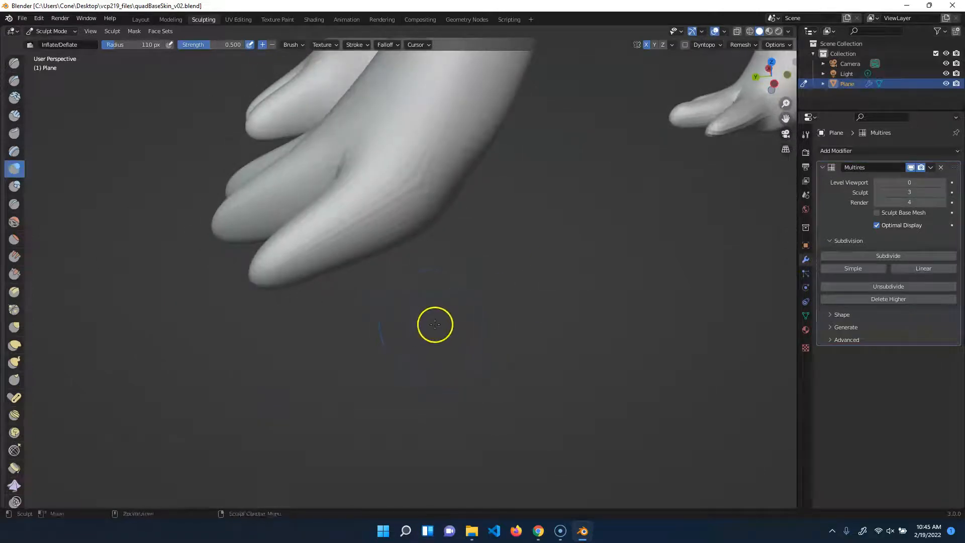
middle_click_drag(416, 323, 491, 291)
middle_click_drag(518, 390, 493, 362)
mouse_move(507, 293)
left_mouse_down()
mouse_move(442, 312)
mouse_move(513, 265)
mouse_move(508, 272)
left_mouse_up()
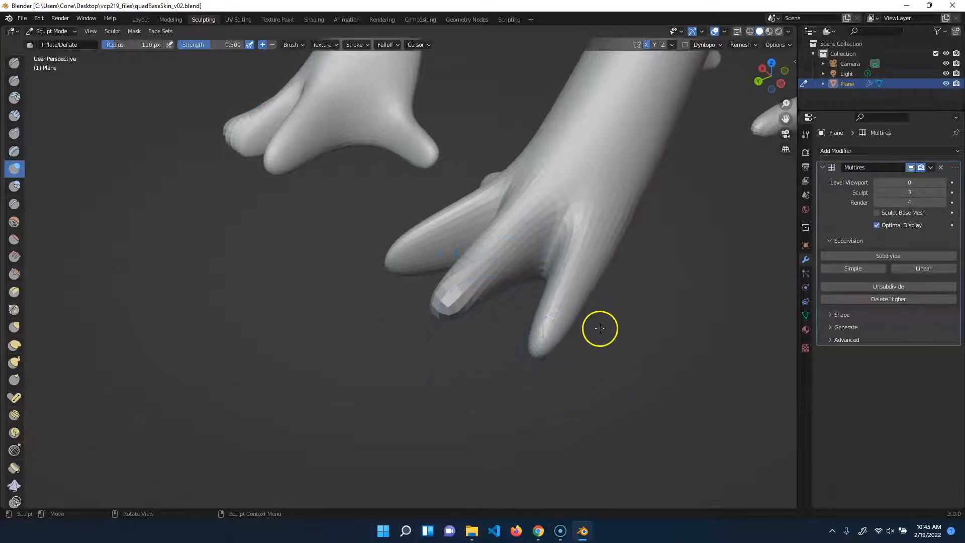
Step: Inflate the outer toe of the front foot and smooth the blocky tip of its middle toe
middle_click_drag(600, 329, 549, 309)
middle_click_drag(393, 250, 502, 350, "shift")
mouse_move(398, 271)
left_mouse_down()
mouse_move(407, 271)
mouse_move(294, 308)
left_mouse_up()
middle_click_drag(332, 322, 539, 338)
middle_click_drag(573, 307, 543, 295)
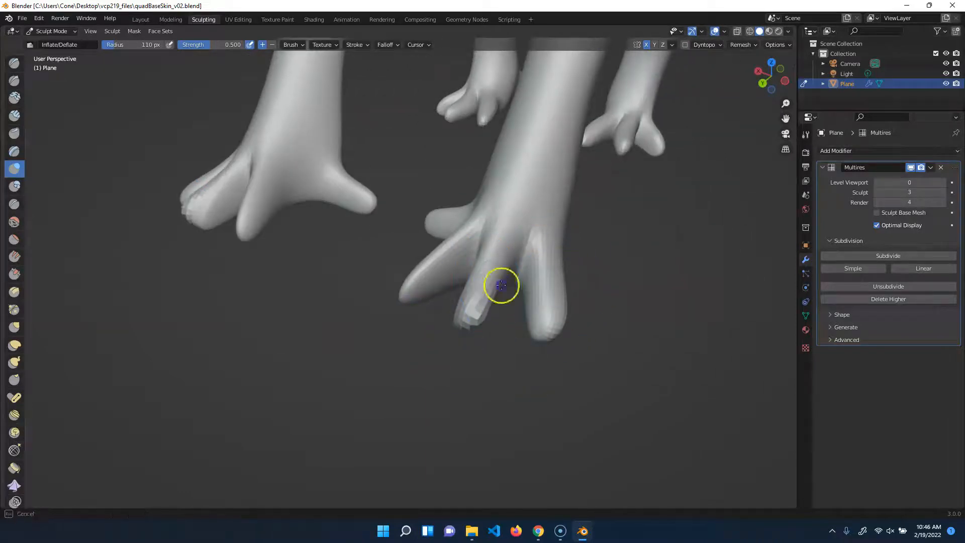
middle_click_drag(448, 344, 529, 323)
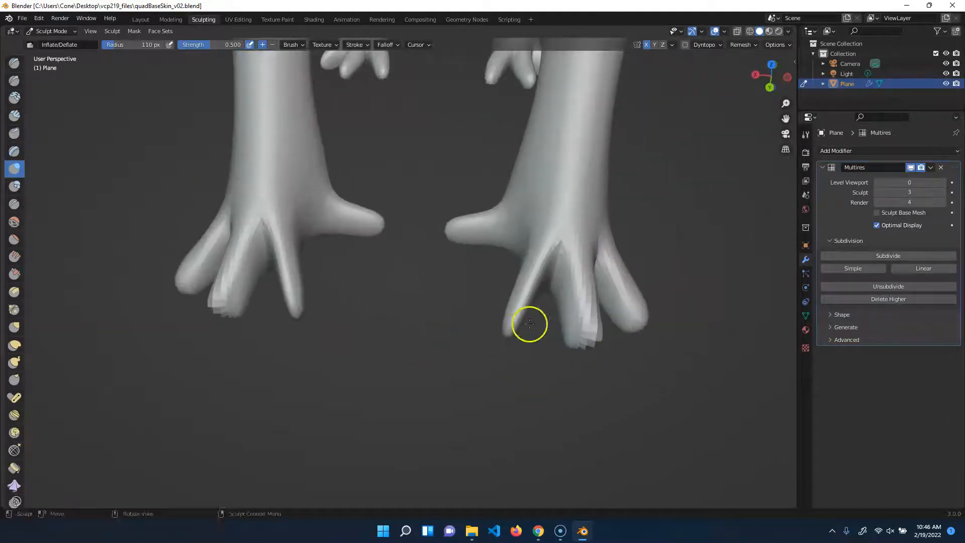
mouse_move(585, 317)
left_mouse_down()
mouse_move(578, 351)
mouse_move(588, 287)
left_mouse_up()
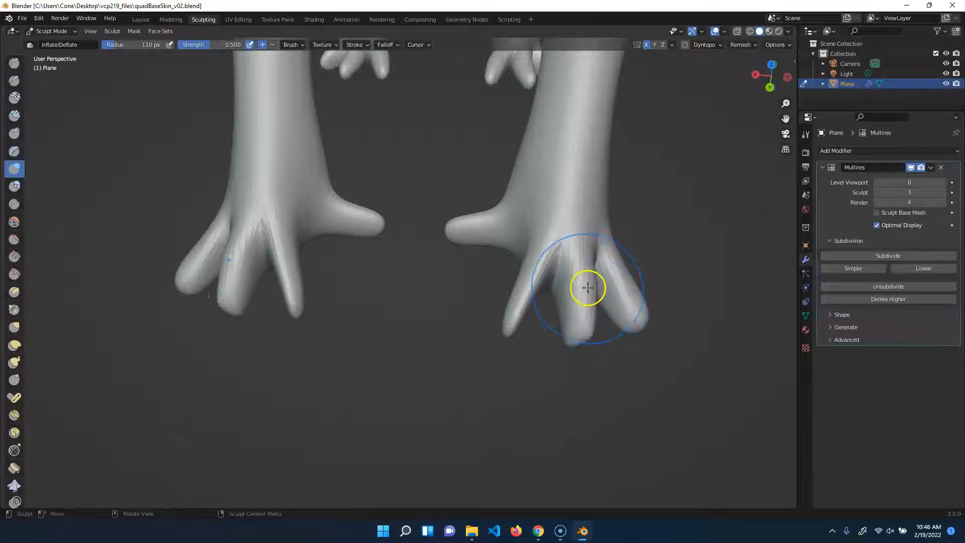
Step: Thicken the thin inner front toe of the front foot
mouse_move(536, 327)
middle_mouse_down()
mouse_move(487, 289)
mouse_move(494, 339)
mouse_move(515, 338)
mouse_move(575, 216)
middle_mouse_up()
left_click_drag(575, 215, 558, 246)
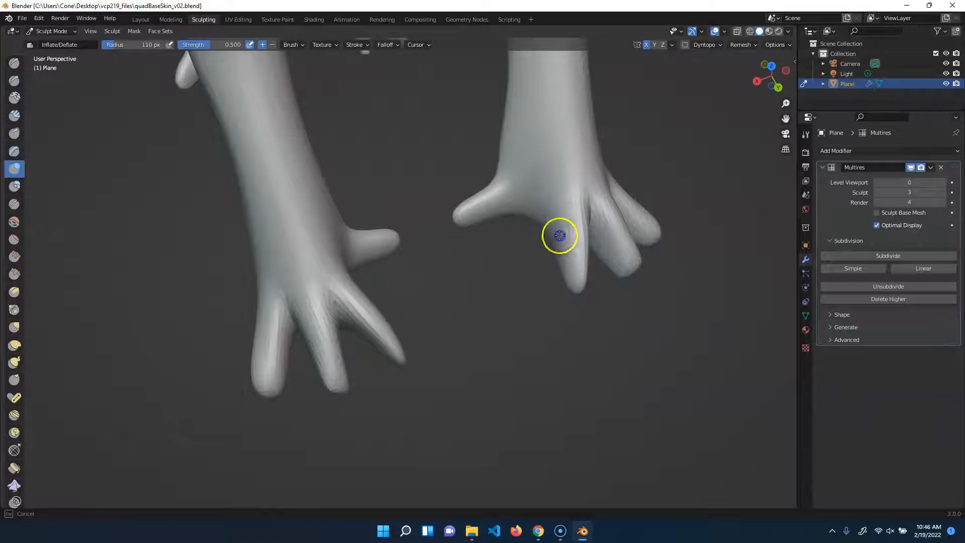
middle_click_drag(551, 230, 557, 183)
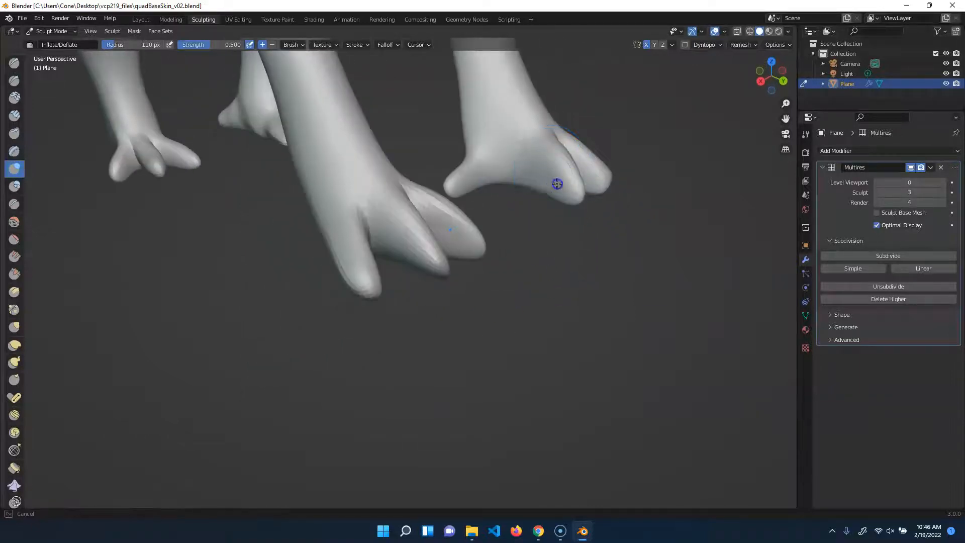
middle_click_drag(604, 234, 566, 226)
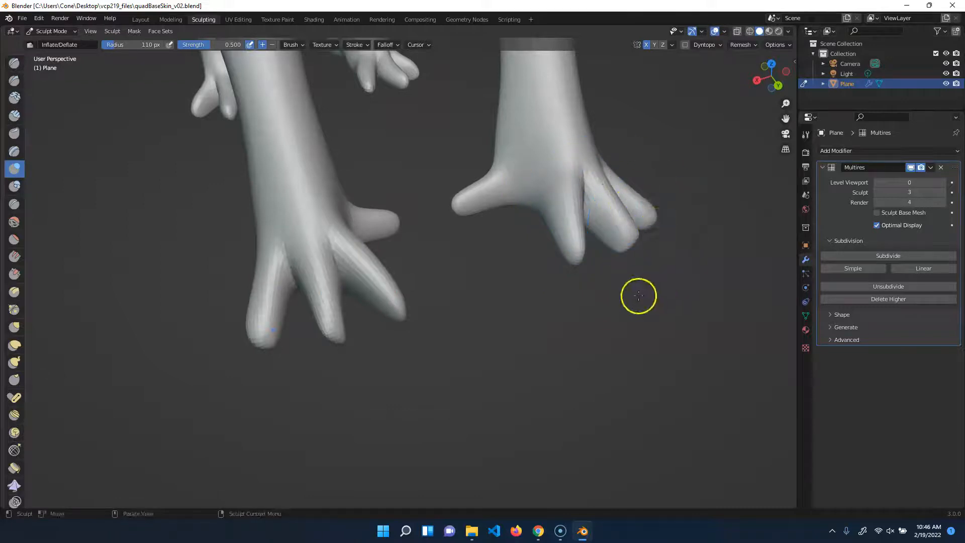
Step: Refine the volume of the front foot's toes from the side and below
middle_click_drag(640, 295, 552, 246)
middle_click_drag(429, 310, 456, 282)
middle_click_drag(395, 316, 491, 207)
right_click(475, 202)
mouse_move(466, 205)
middle_mouse_down()
mouse_move(556, 248)
mouse_move(478, 206)
mouse_move(418, 237)
mouse_move(417, 227)
middle_mouse_up()
mouse_move(353, 184)
left_mouse_down()
mouse_move(328, 170)
mouse_move(353, 155)
left_mouse_up()
Step: Examine the reshaped feet and the whole creature's silhouette from several angles
middle_click_drag(452, 292, 279, 327)
middle_click_drag(470, 350, 600, 277)
scroll(600, 277, "down", 5)
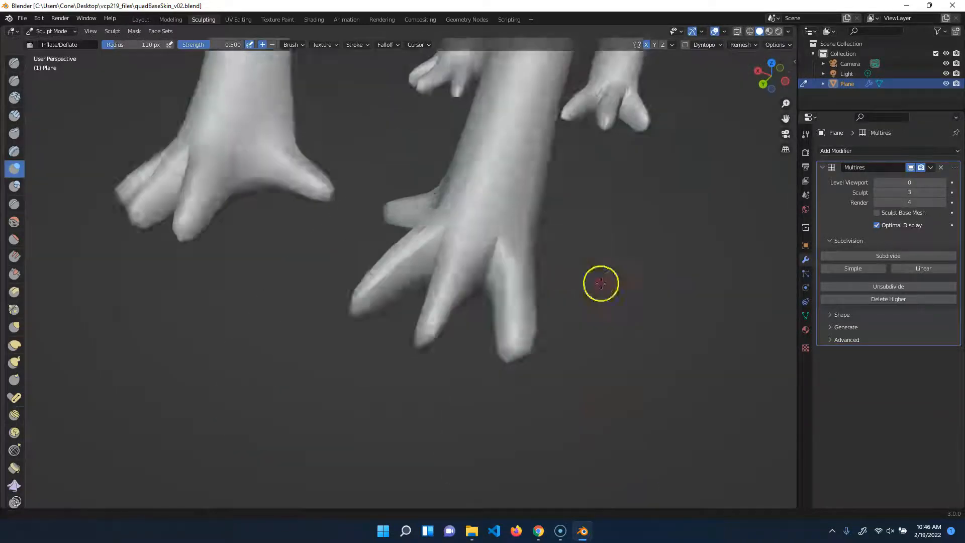
middle_click_drag(392, 282, 452, 257)
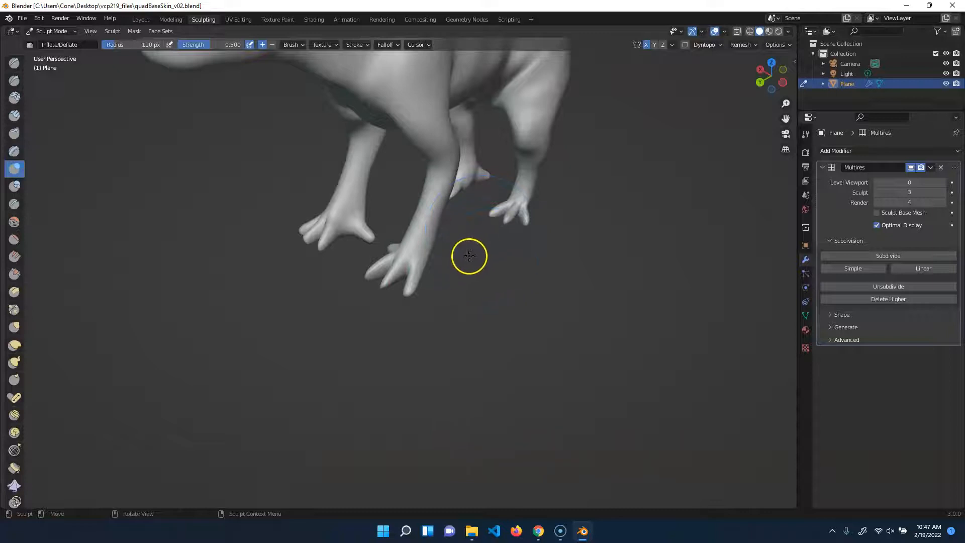
middle_click_drag(570, 249, 546, 369, "shift")
middle_click_drag(588, 322, 562, 310)
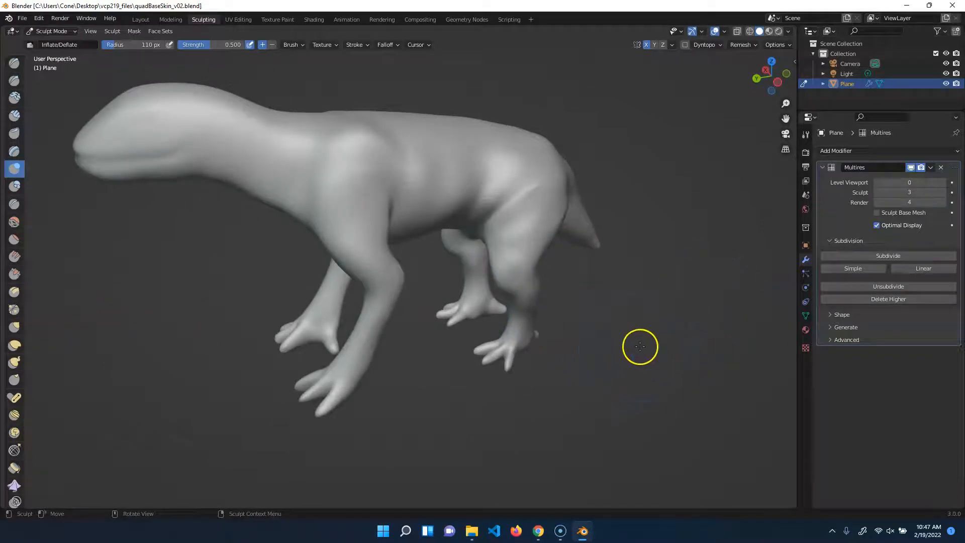
mouse_move(636, 340)
middle_mouse_down()
mouse_move(521, 334)
mouse_move(654, 340)
middle_mouse_up()
middle_click_drag(512, 318, 714, 296)
middle_click_drag(569, 214, 578, 236)
Step: Set the brush radius to 66 px and touch up the creature's neck and shoulder area
key("f")
left_click(352, 202)
left_click_drag(383, 218, 383, 226)
middle_click_drag(610, 137, 536, 177)
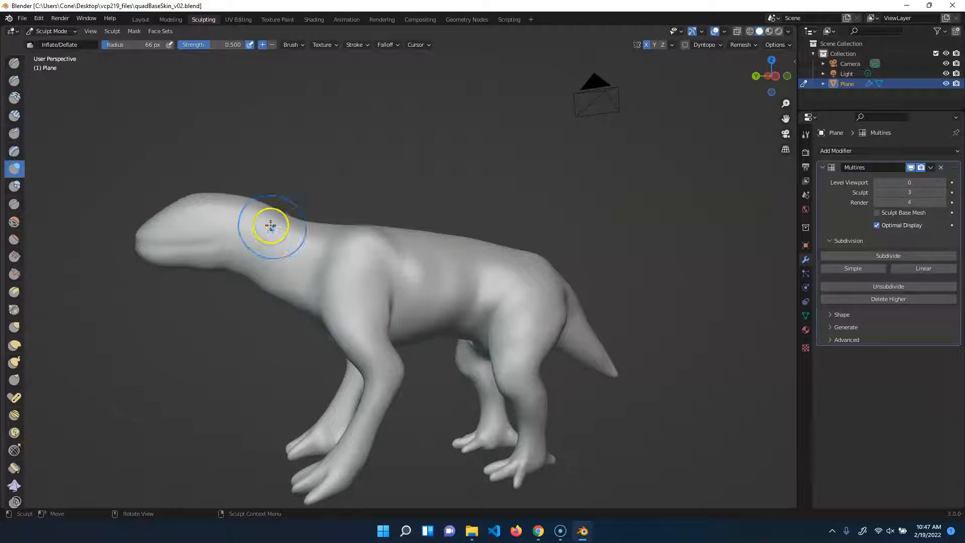
mouse_move(399, 353)
left_mouse_down()
mouse_move(317, 252)
mouse_move(331, 311)
left_mouse_up()
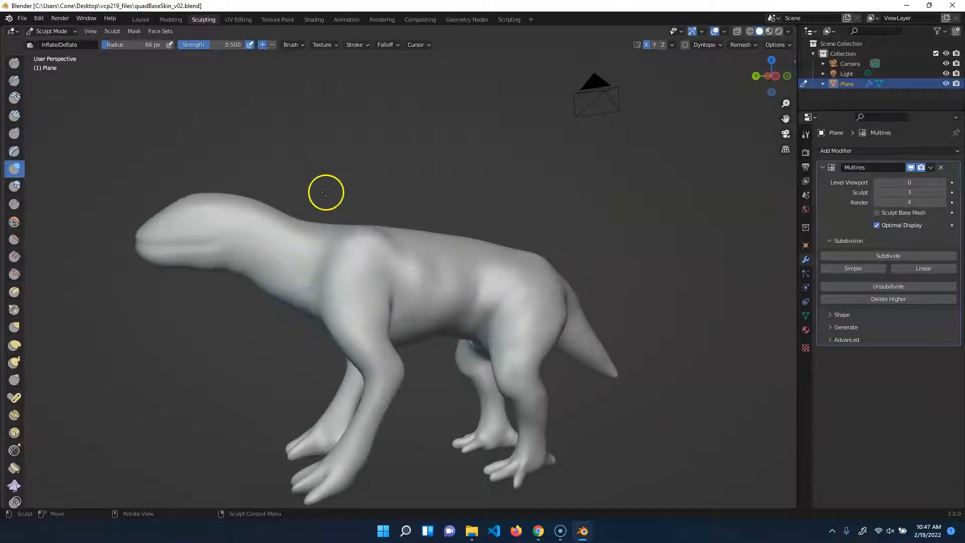
Step: Raise the Multires sculpt level to 4 and touch up the top of the shoulder
left_click(940, 185)
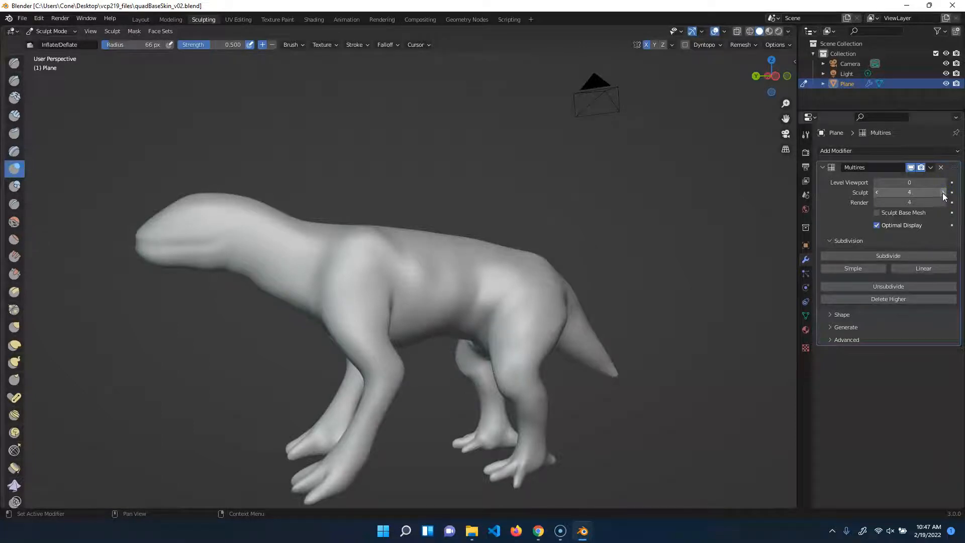
left_click_drag(355, 218, 394, 237)
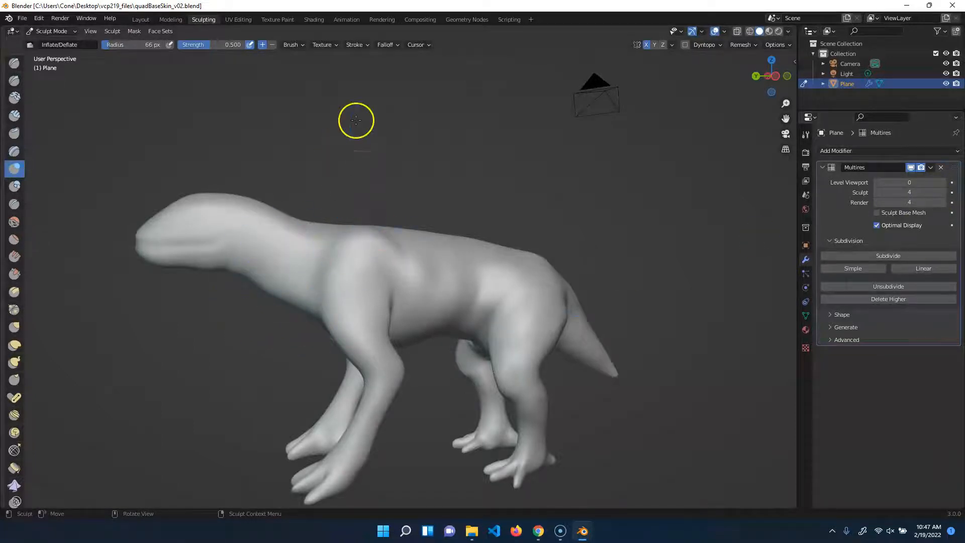
Step: Bring the creature's head into a close side view and open the viewport overlay settings
middle_click_drag(266, 178, 633, 166, "shift")
mouse_move(287, 168)
middle_mouse_down()
mouse_move(280, 141)
mouse_move(231, 115)
middle_mouse_up()
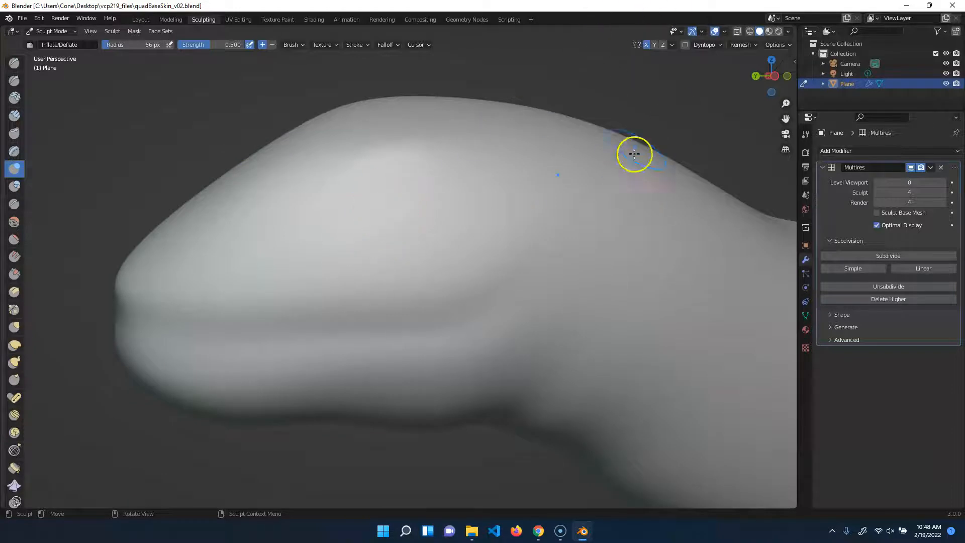
left_click(725, 32)
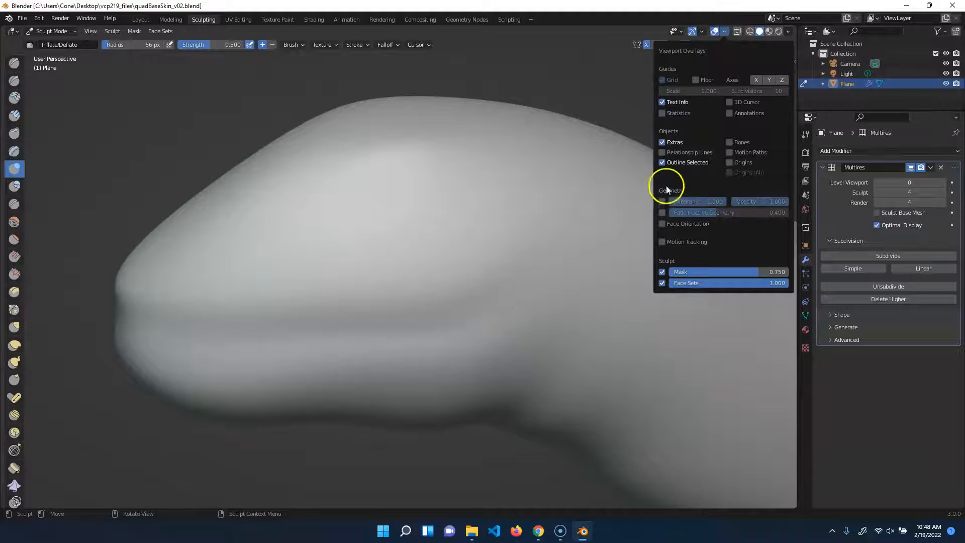
left_click(789, 31)
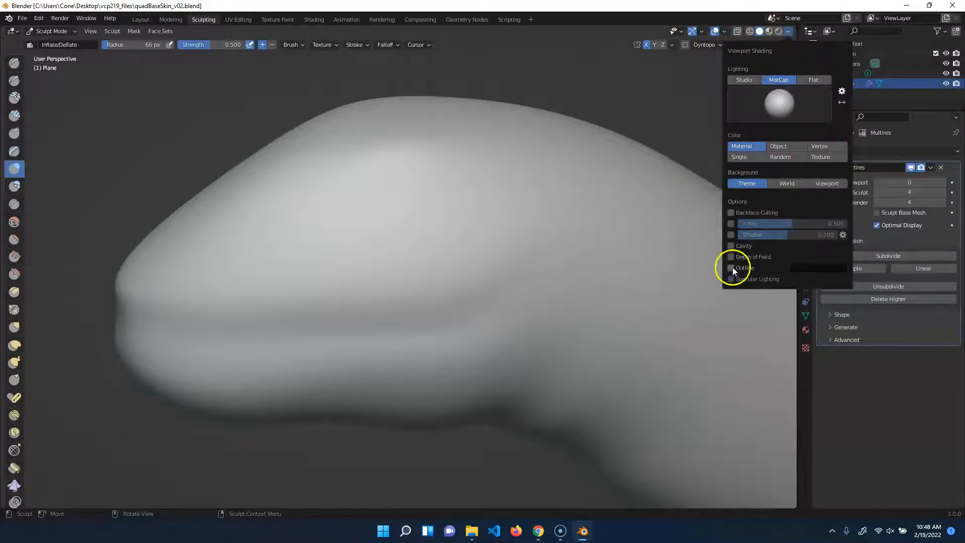
left_click(732, 247)
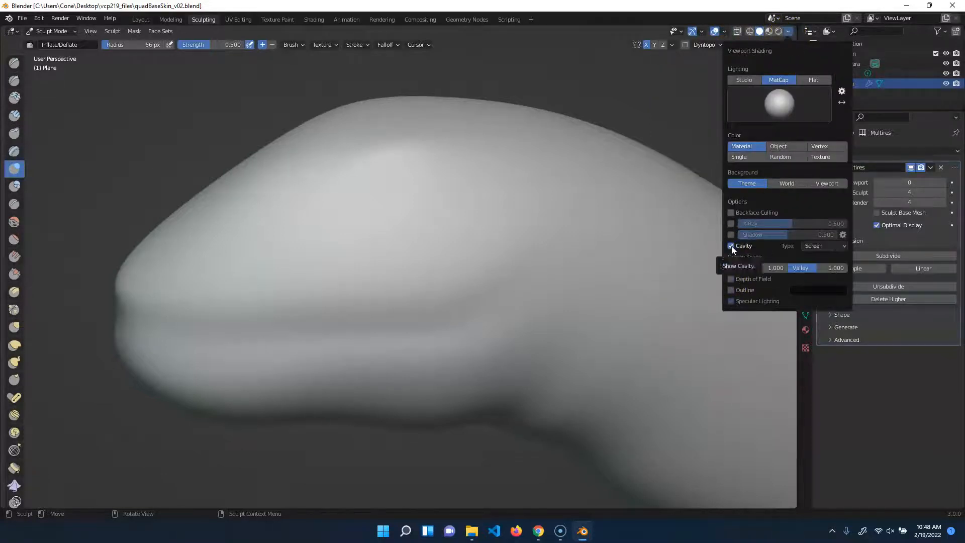
left_click(732, 247)
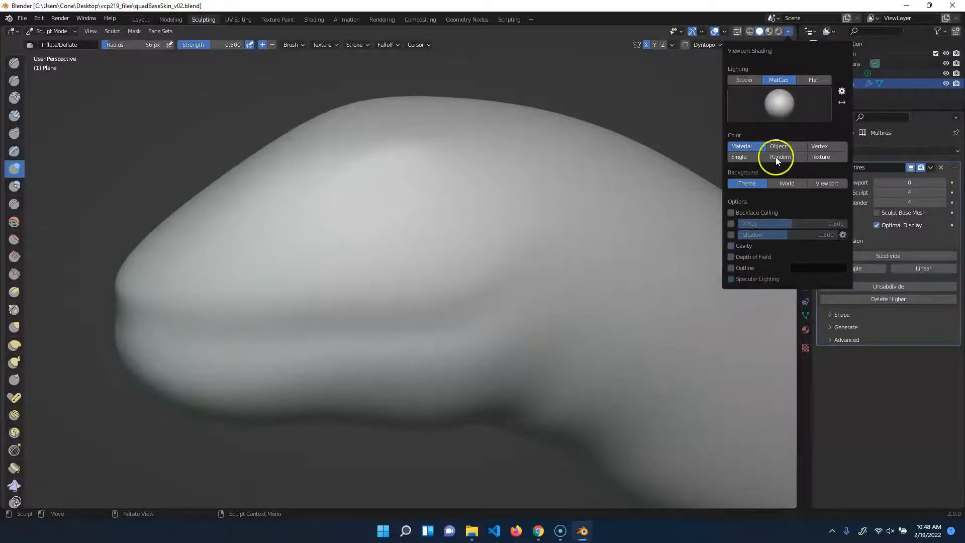
Step: Show the wireframe over the model and lower the wireframe opacity so the mesh lines appear faint
left_click(725, 31)
left_click(663, 201)
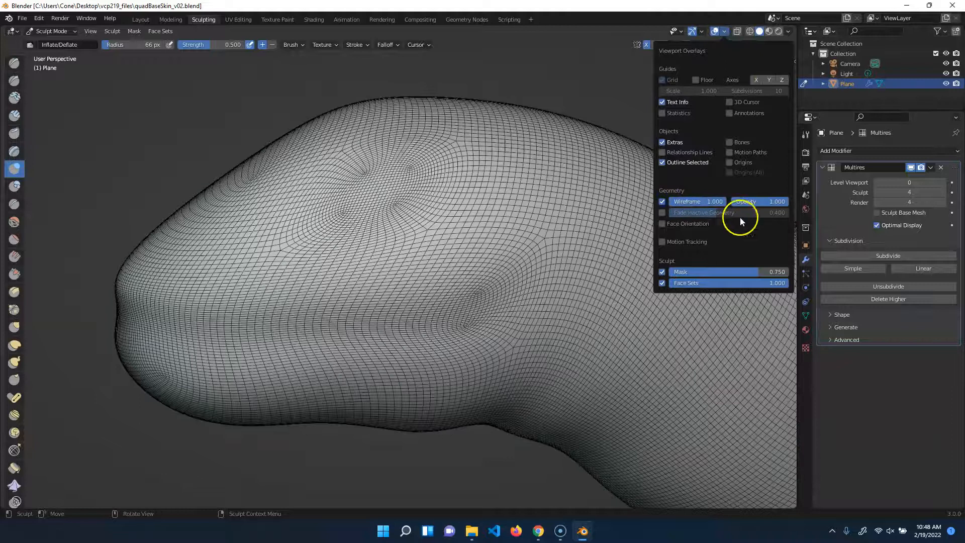
left_click_drag(778, 202, 738, 203)
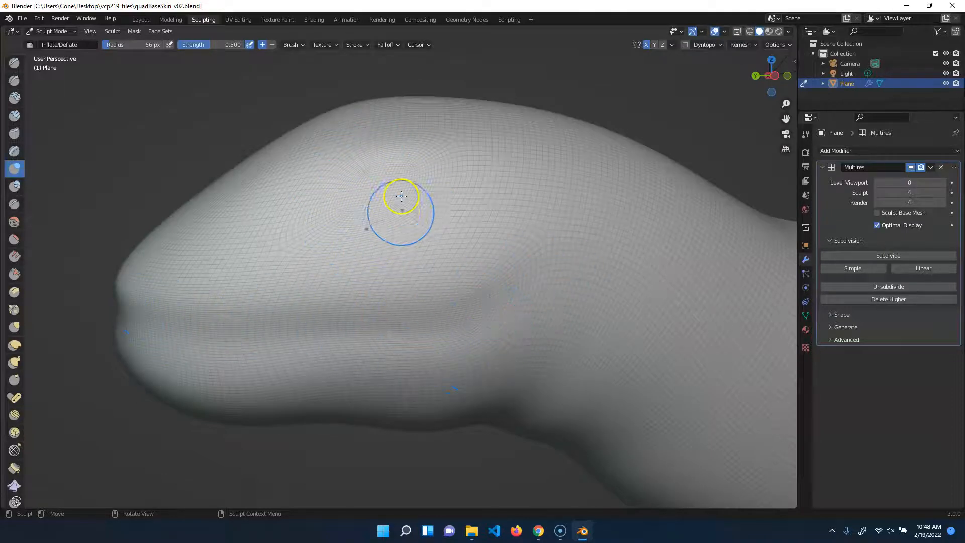
Step: With the Draw brush, sculpt a raised rim around the eye socket and an eyeball form inside it
left_click(14, 63)
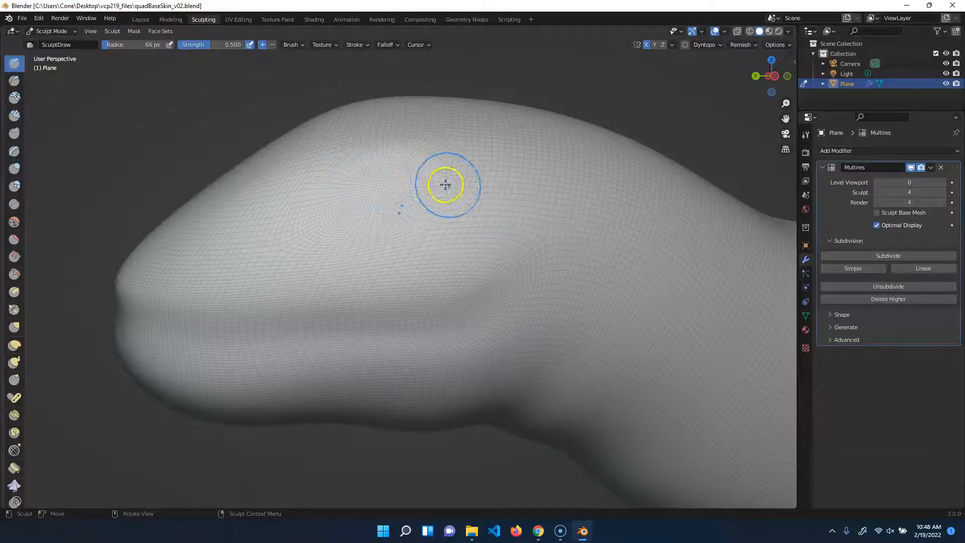
mouse_move(459, 170)
left_mouse_down()
mouse_move(412, 155)
mouse_move(248, 224)
mouse_move(315, 183)
mouse_move(442, 155)
mouse_move(376, 243)
mouse_move(313, 236)
left_mouse_up()
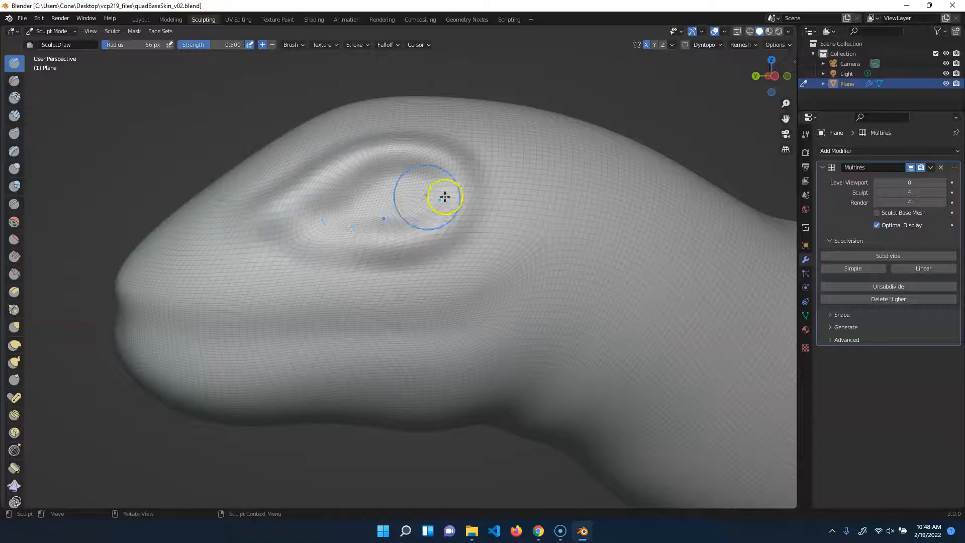
mouse_move(366, 199)
left_mouse_down()
mouse_move(393, 186)
mouse_move(341, 211)
mouse_move(454, 229)
mouse_move(429, 280)
mouse_move(444, 284)
mouse_move(367, 297)
mouse_move(155, 290)
left_mouse_up()
Step: Set the brush radius to 107 px and build up the lips and lower jaw, checking them from the front and below
key("f")
left_click(469, 243)
left_click_drag(443, 259, 198, 273)
mouse_move(501, 360)
left_mouse_down()
mouse_move(547, 321)
mouse_move(553, 302)
mouse_move(530, 356)
mouse_move(461, 380)
mouse_move(280, 394)
mouse_move(136, 387)
left_mouse_up()
mouse_move(141, 414)
middle_mouse_down()
mouse_move(189, 362)
mouse_move(226, 347)
middle_mouse_up()
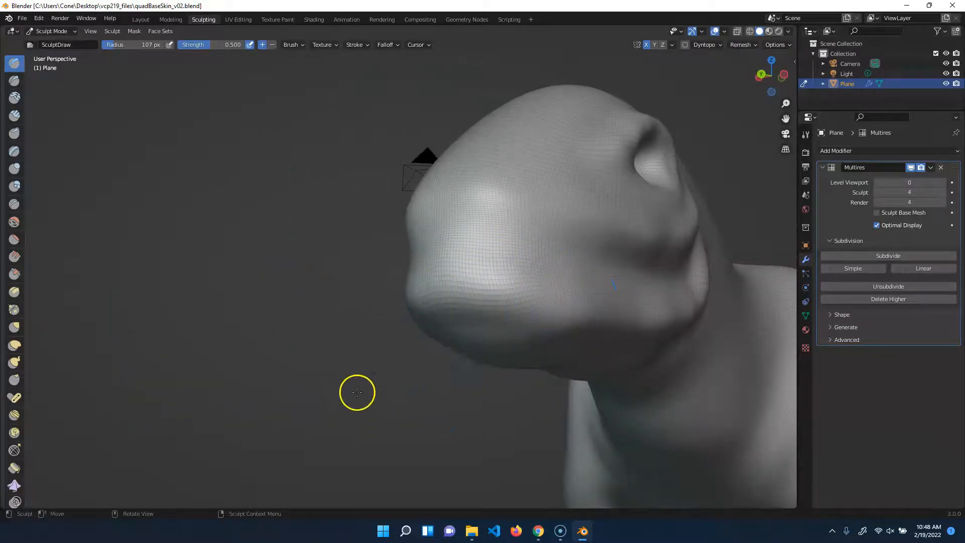
middle_click_drag(358, 392, 324, 319)
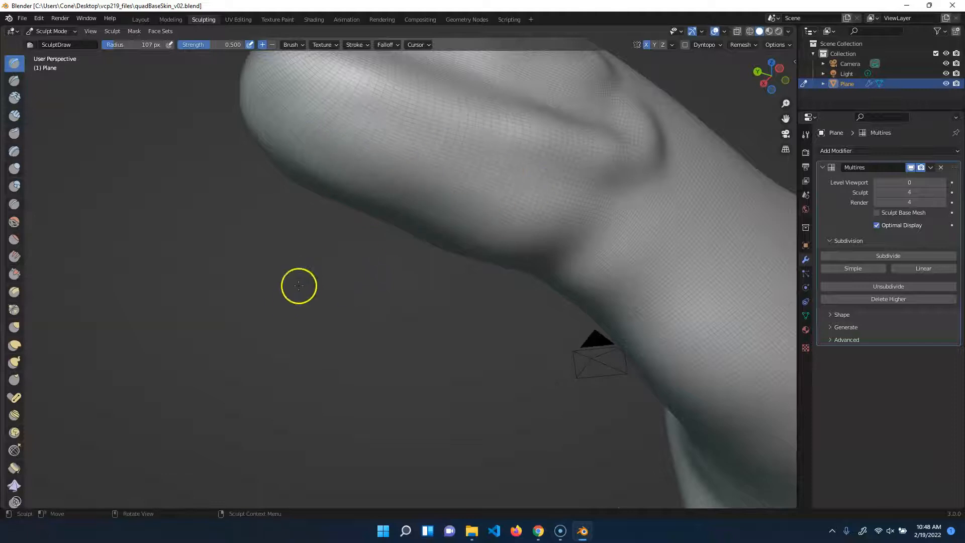
middle_click_drag(299, 285, 332, 321)
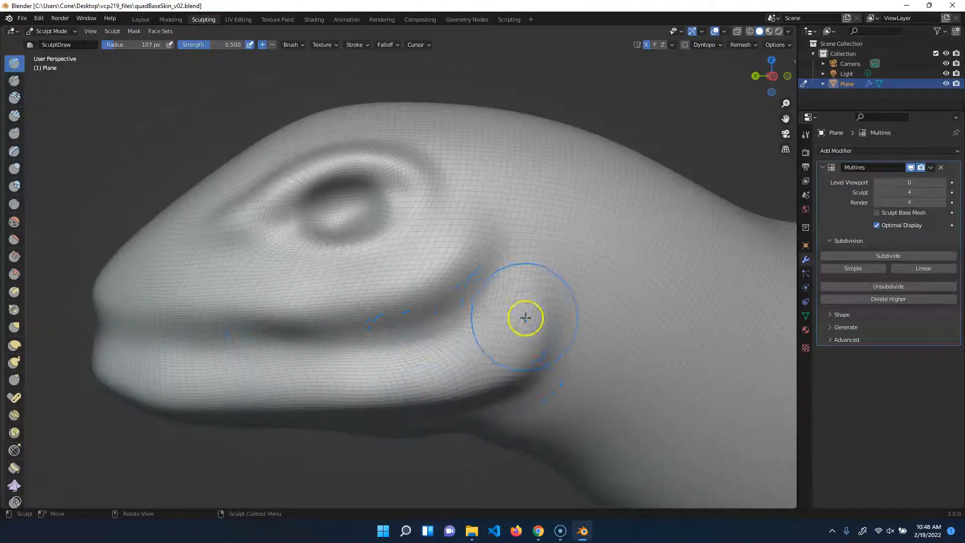
Step: Build up a ridge from the brow along the top of the snout and check it from the front and side
mouse_move(73, 205)
middle_mouse_down()
mouse_move(99, 190)
mouse_move(135, 215)
middle_mouse_up()
mouse_move(487, 220)
left_mouse_down()
mouse_move(343, 283)
mouse_move(235, 379)
left_mouse_up()
mouse_move(392, 252)
left_mouse_down()
mouse_move(260, 353)
mouse_move(250, 372)
mouse_move(397, 245)
left_mouse_up()
left_click_drag(306, 277, 378, 231)
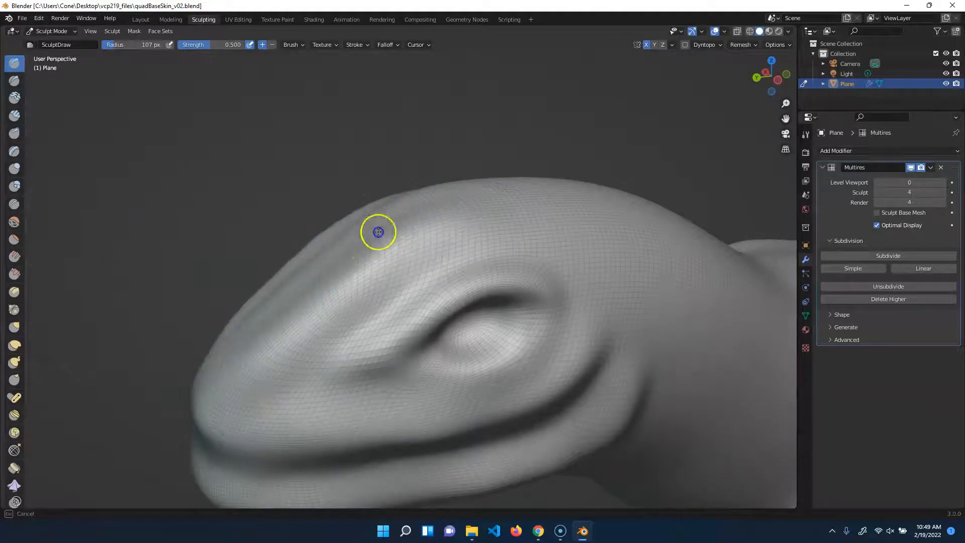
left_click_drag(234, 342, 234, 342)
mouse_move(279, 257)
middle_mouse_down()
mouse_move(210, 252)
mouse_move(224, 232)
middle_mouse_up()
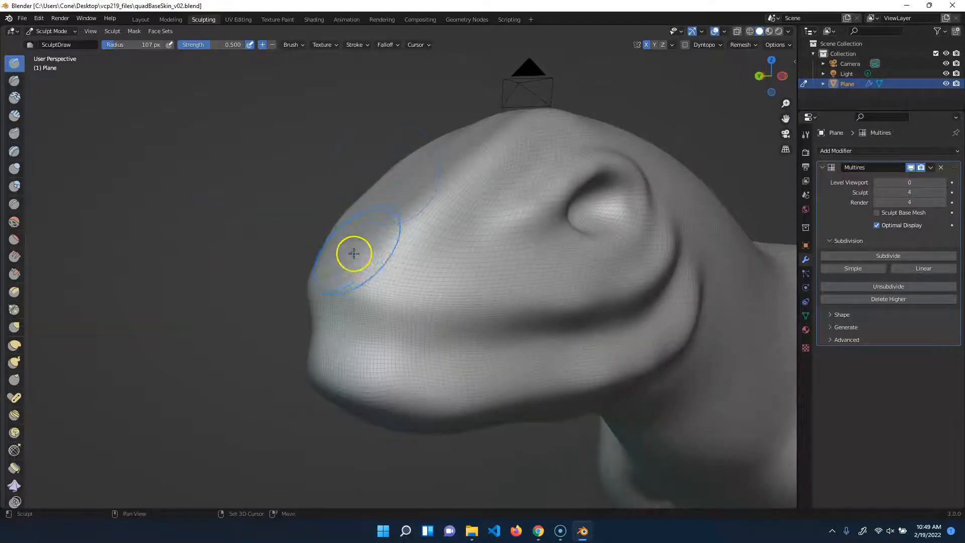
mouse_move(330, 243)
middle_mouse_down()
mouse_move(237, 243)
mouse_move(478, 216)
middle_mouse_up()
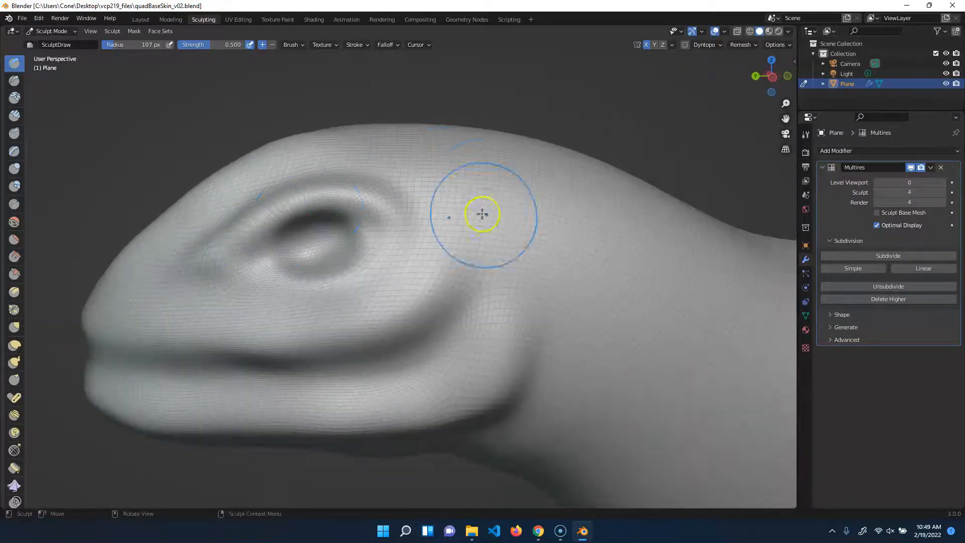
Step: Sculpt a thick curved fold behind the jaw, running from the throat up the side of the neck
middle_click_drag(380, 402, 390, 356)
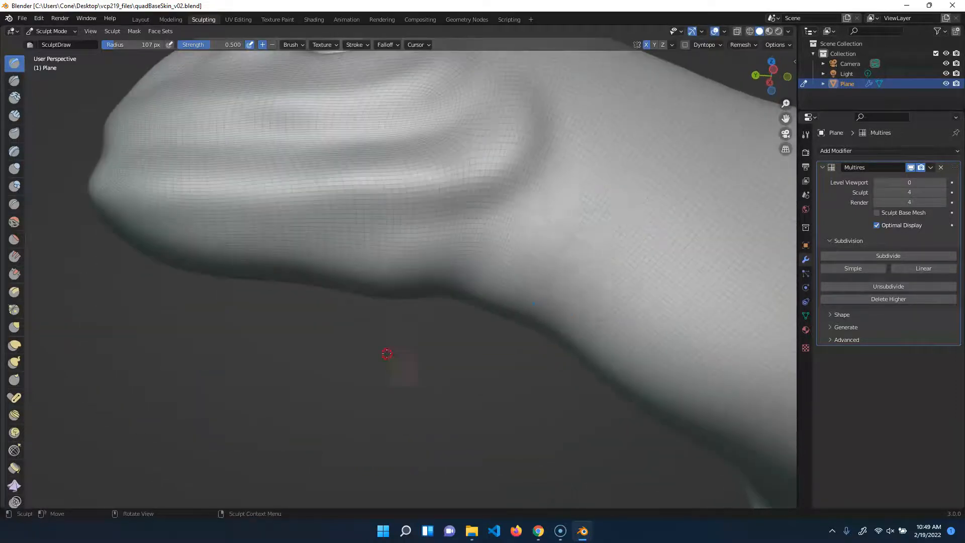
left_click_drag(487, 275, 602, 181)
left_click_drag(528, 262, 669, 120)
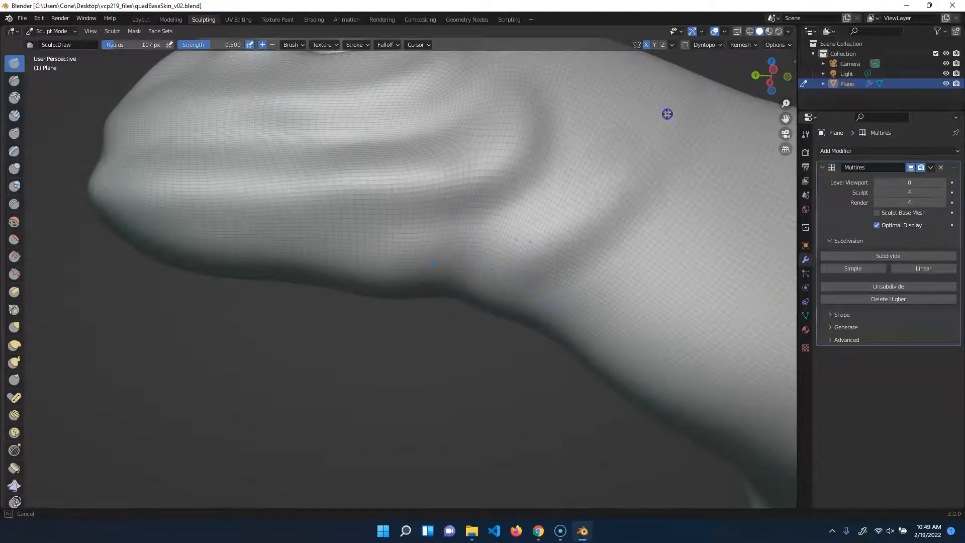
mouse_move(547, 315)
middle_mouse_down()
mouse_move(478, 351)
mouse_move(509, 360)
middle_mouse_up()
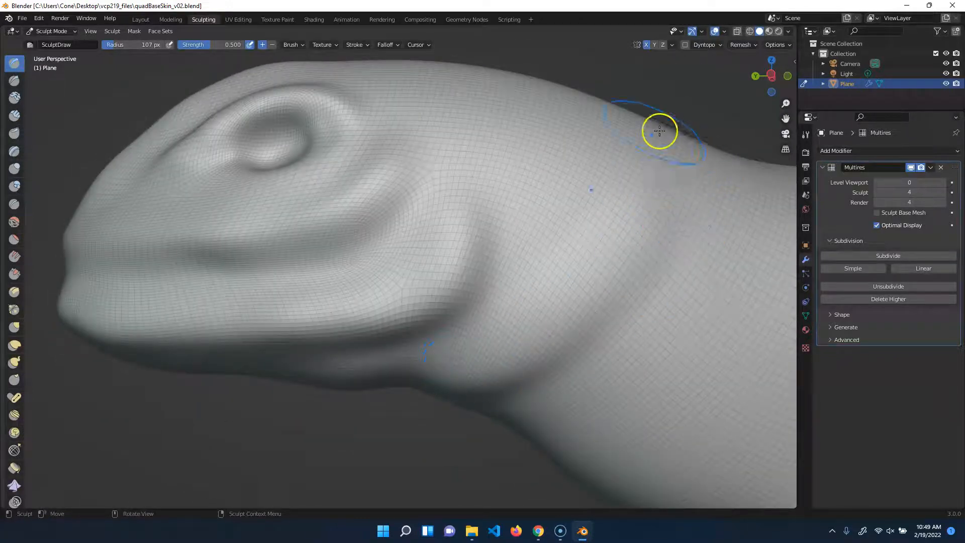
Step: Add volume to the back of the head where it meets the neck
middle_click_drag(703, 106, 333, 265, "ctrl")
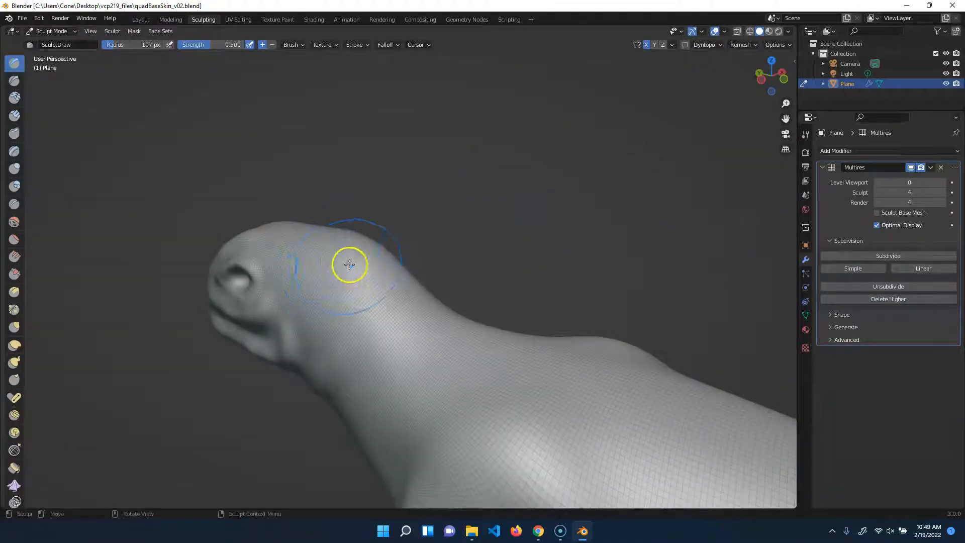
middle_click_drag(414, 190, 419, 215)
mouse_move(419, 215)
left_mouse_down()
mouse_move(435, 206)
mouse_move(392, 185)
left_mouse_up()
mouse_move(462, 176)
middle_mouse_down()
mouse_move(483, 161)
mouse_move(509, 196)
middle_mouse_up()
mouse_move(545, 171)
middle_mouse_down()
mouse_move(522, 148)
mouse_move(457, 129)
mouse_move(511, 189)
mouse_move(470, 142)
mouse_move(432, 133)
mouse_move(463, 159)
mouse_move(428, 112)
middle_mouse_up()
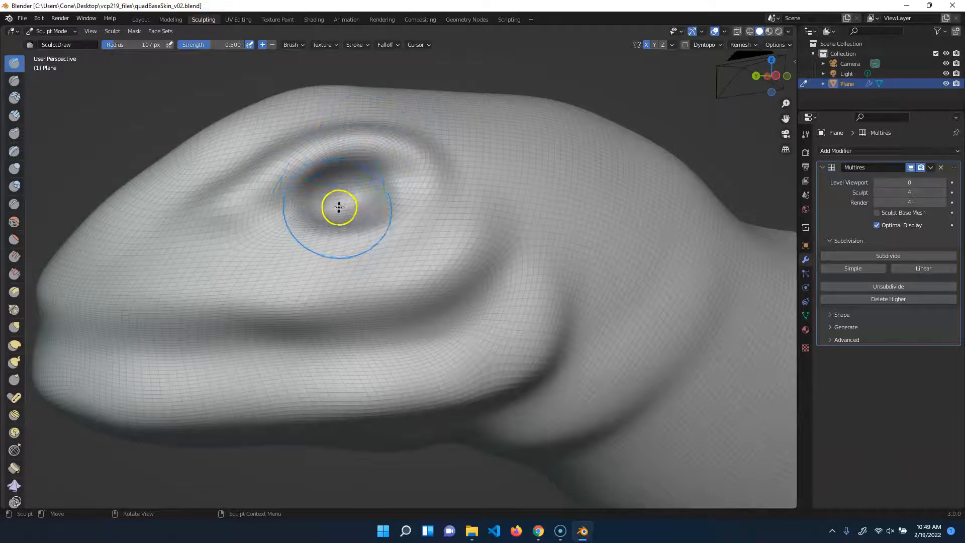
Step: Set the brush radius to 42 px and sculpt the eyelids and a curved fold beneath the eye
key("f")
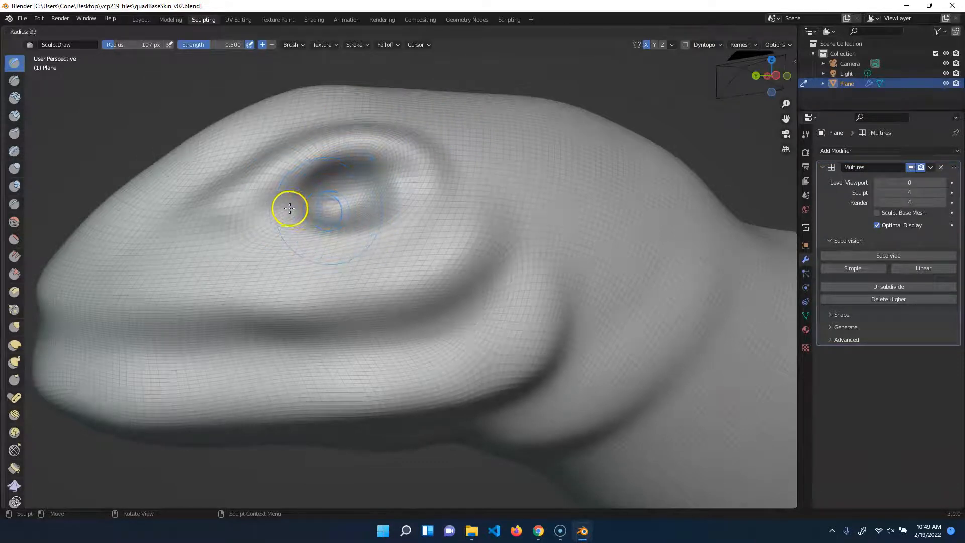
left_click(297, 210)
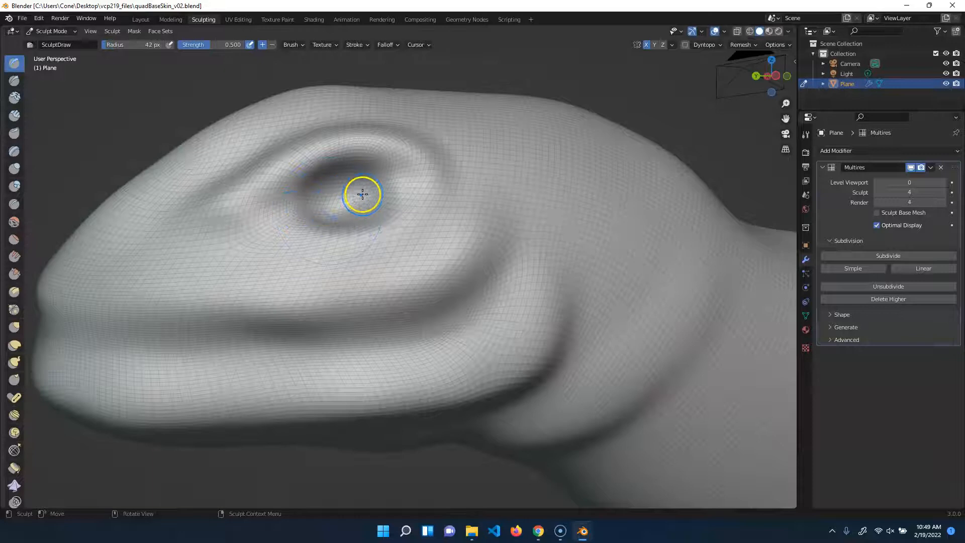
left_click_drag(341, 175, 336, 178)
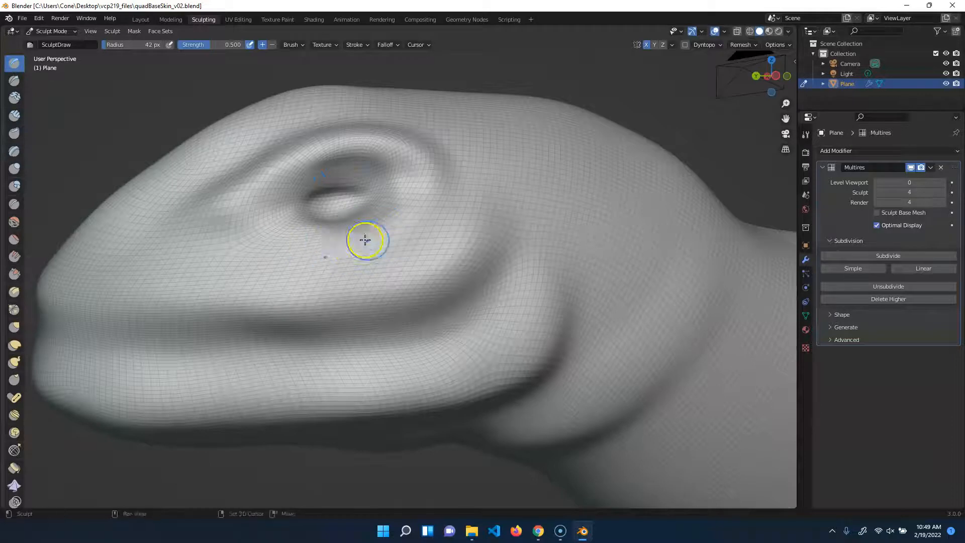
left_click_drag(320, 250, 290, 229)
mouse_move(333, 258)
left_mouse_down()
mouse_move(292, 216)
mouse_move(405, 220)
mouse_move(392, 243)
mouse_move(306, 252)
mouse_move(385, 220)
mouse_move(368, 227)
mouse_move(377, 230)
mouse_move(332, 211)
mouse_move(340, 179)
mouse_move(303, 186)
left_mouse_up()
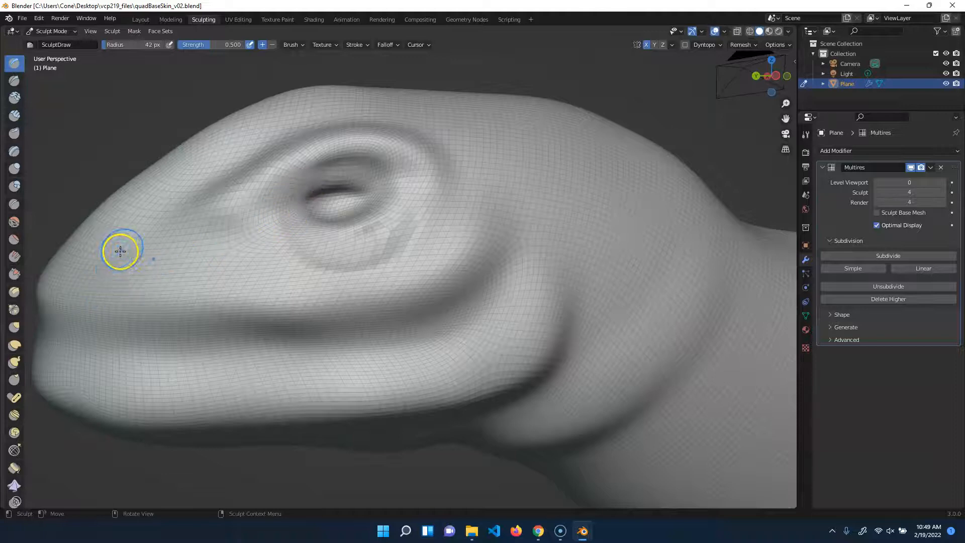
Step: Carve a nostril into the side of the snout with the Draw brush inverted
mouse_move(125, 258)
left_mouse_down("ctrl")
mouse_move(136, 224)
mouse_move(162, 250)
mouse_move(118, 254)
mouse_move(107, 241)
mouse_move(142, 271)
left_mouse_up("ctrl")
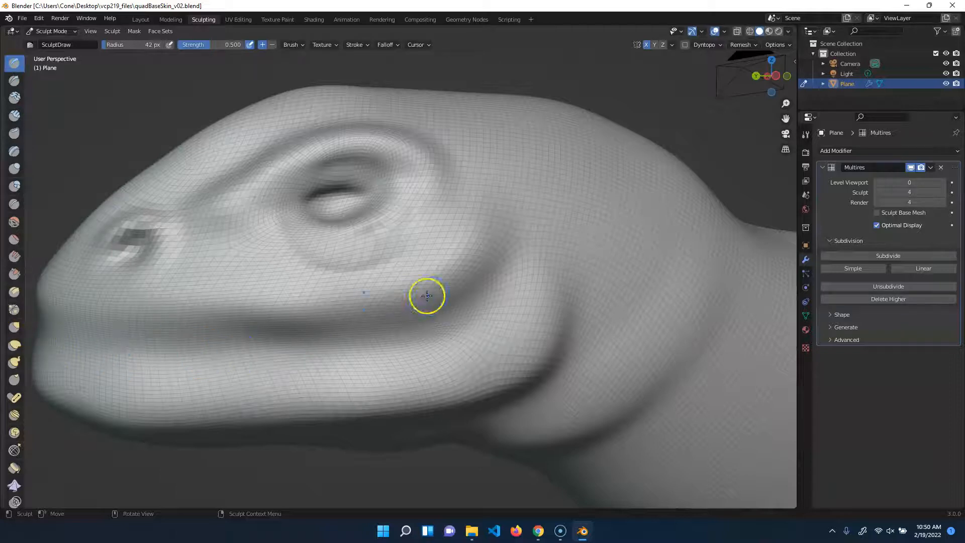
left_click_drag(443, 319, 445, 319)
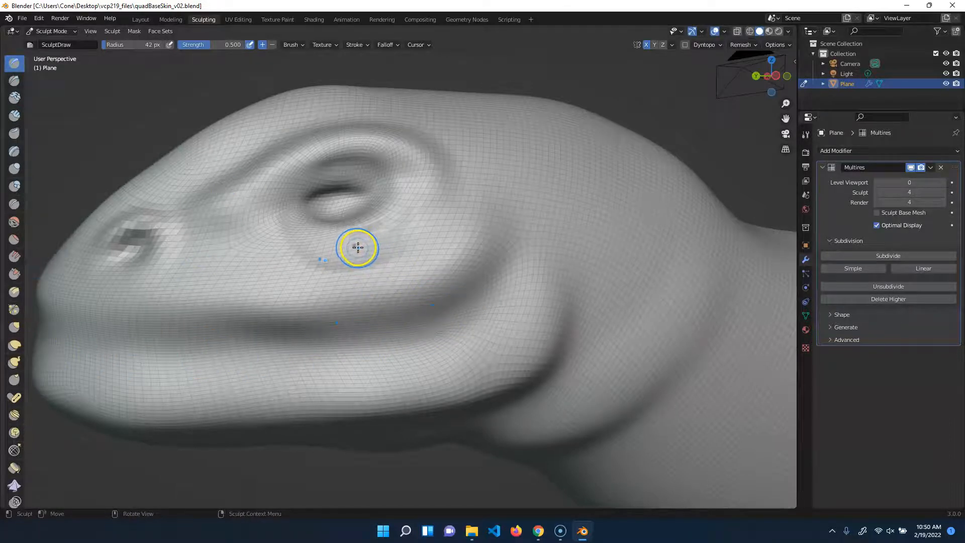
Step: Switch to the Crease brush and cut a sharp line along the mouth between the upper and lower lips
key("shift+c")
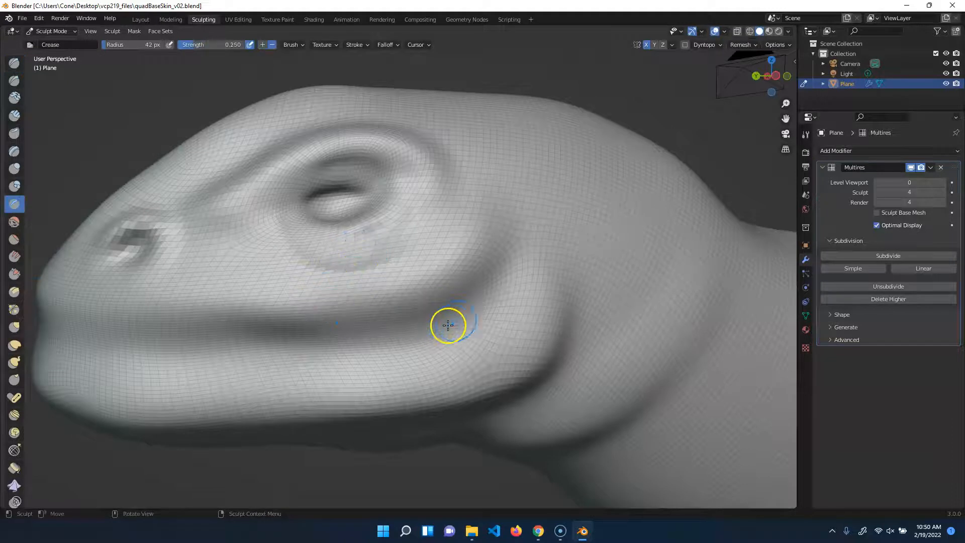
left_click_drag(457, 325, 462, 317)
left_click_drag(402, 340, 252, 348)
left_click_drag(64, 345, 59, 344)
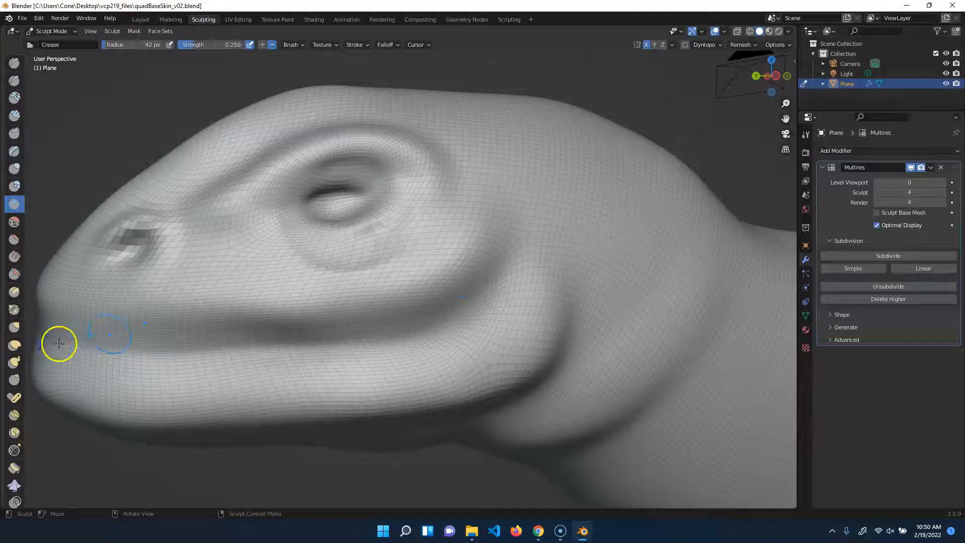
left_click_drag(409, 322, 60, 352)
mouse_move(470, 295)
left_mouse_down()
mouse_move(425, 338)
mouse_move(435, 339)
mouse_move(46, 332)
left_mouse_up()
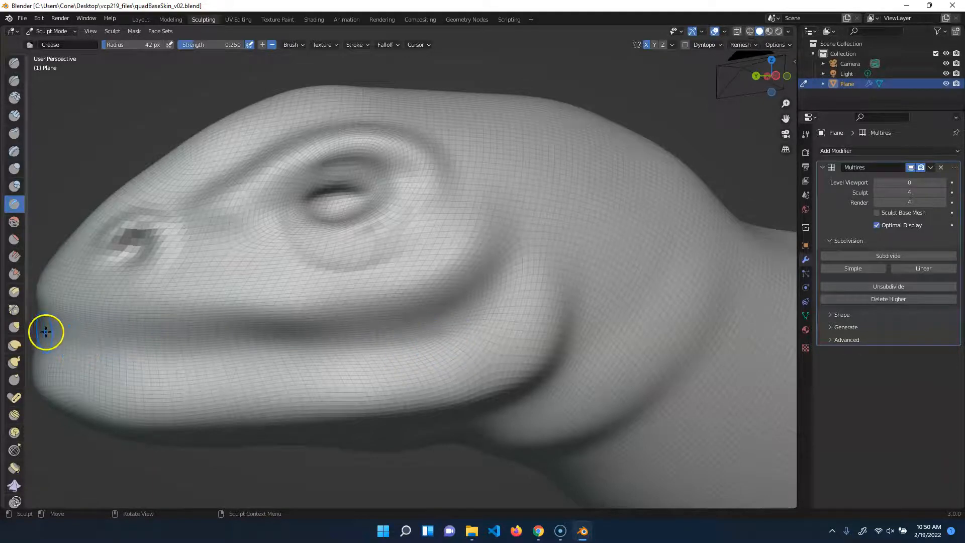
middle_click_drag(45, 334, 98, 318)
left_click_drag(181, 339, 392, 349)
mouse_move(255, 346)
left_mouse_down()
mouse_move(495, 341)
mouse_move(412, 340)
left_mouse_up()
Step: Deepen the mouth crease and carry it back to the corner of the mouth
middle_click_drag(384, 395, 375, 365)
left_click_drag(421, 324, 454, 313)
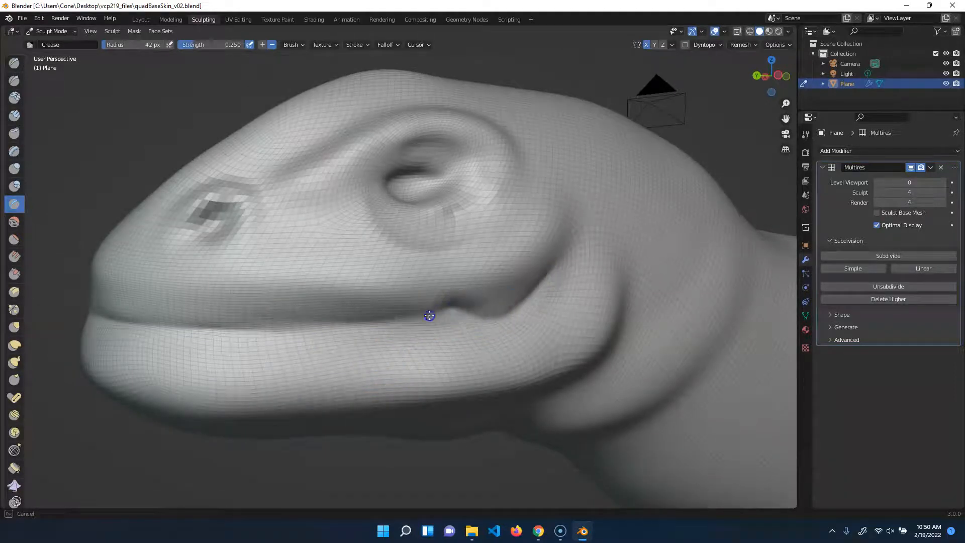
mouse_move(341, 332)
left_mouse_down()
mouse_move(362, 323)
mouse_move(260, 316)
left_mouse_up()
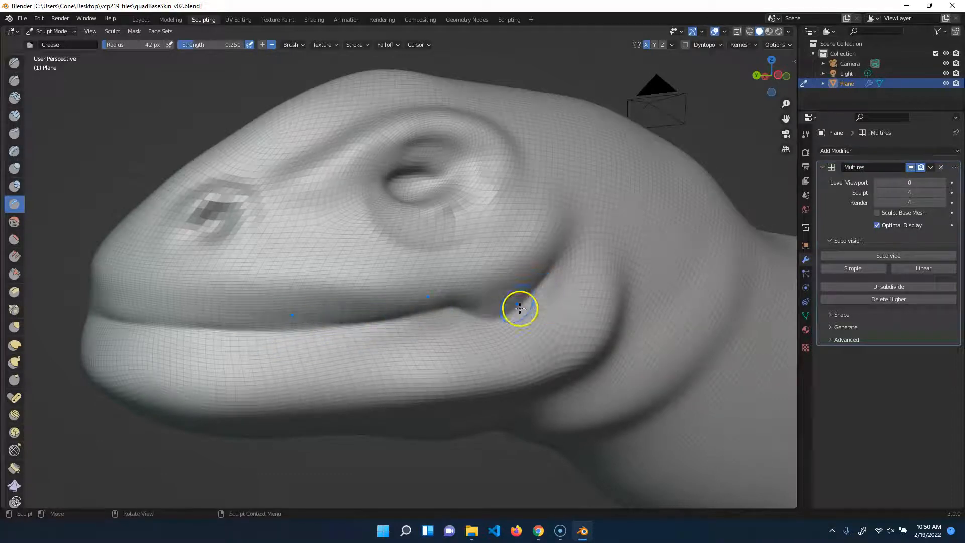
mouse_move(561, 272)
left_mouse_down()
mouse_move(504, 323)
mouse_move(444, 323)
left_mouse_up()
mouse_move(378, 320)
left_mouse_down()
mouse_move(215, 336)
mouse_move(272, 327)
mouse_move(115, 322)
left_mouse_up()
Step: Sharpen the nostril and crease the eyelid edges and the corners of the eye
left_click_drag(219, 208, 227, 206)
mouse_move(454, 162)
left_mouse_down()
mouse_move(438, 155)
mouse_move(367, 175)
left_mouse_up()
mouse_move(470, 164)
left_mouse_down()
mouse_move(523, 164)
mouse_move(364, 178)
mouse_move(369, 223)
mouse_move(359, 211)
left_mouse_up()
Step: Crease the back edge of the jaw and cut folds into the neck behind it
middle_click_drag(646, 137, 616, 128)
mouse_move(322, 349)
left_mouse_down()
mouse_move(459, 278)
mouse_move(485, 241)
left_mouse_up()
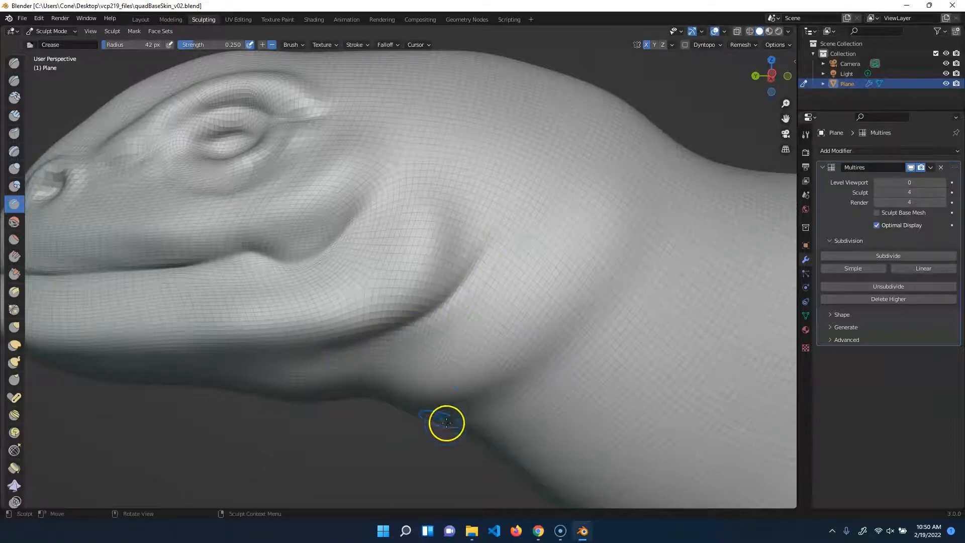
mouse_move(552, 366)
middle_mouse_down()
mouse_move(350, 410)
mouse_move(367, 414)
middle_mouse_up()
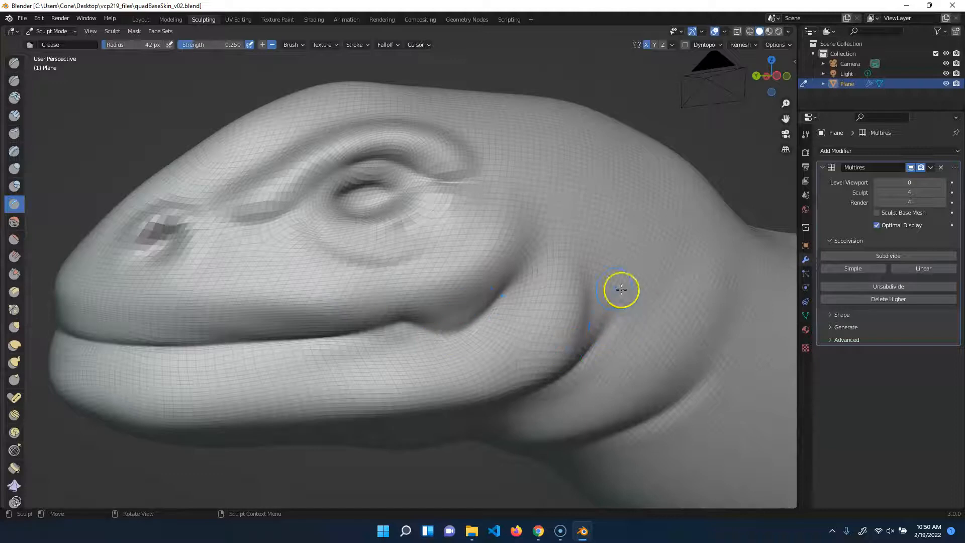
left_click_drag(674, 314, 675, 300)
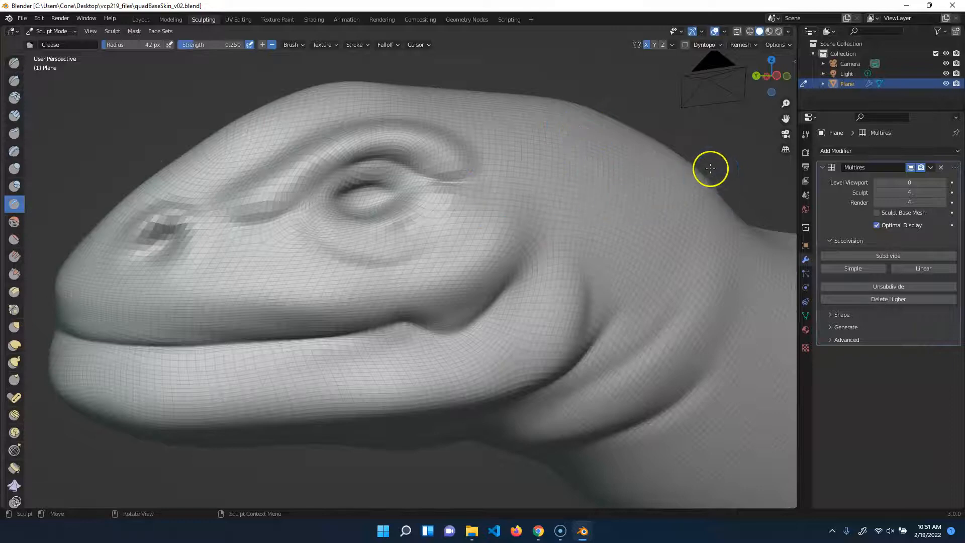
middle_click_drag(733, 166, 695, 165, "shift")
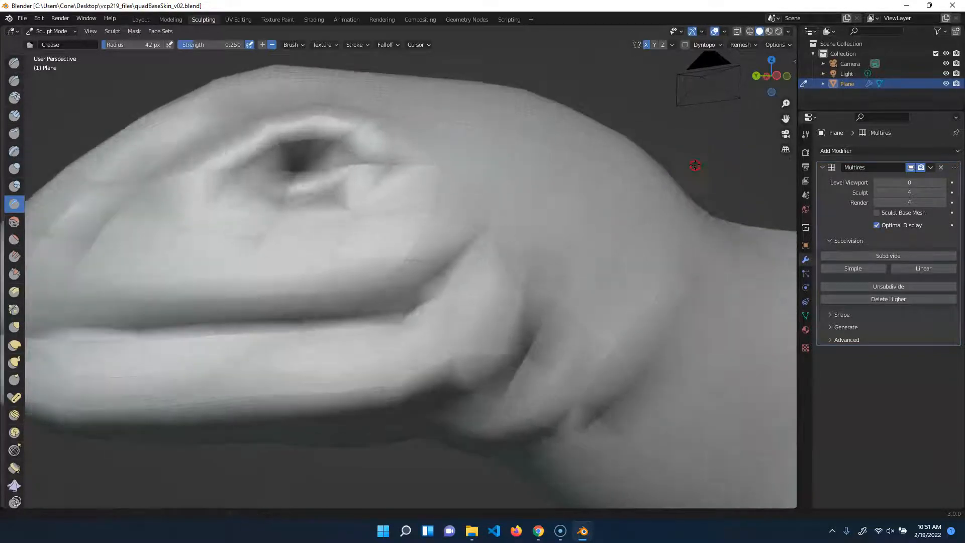
Step: Turn off the wireframe overlay so the creature's sculpted surface shows without mesh lines
scroll(695, 166, "down", 6)
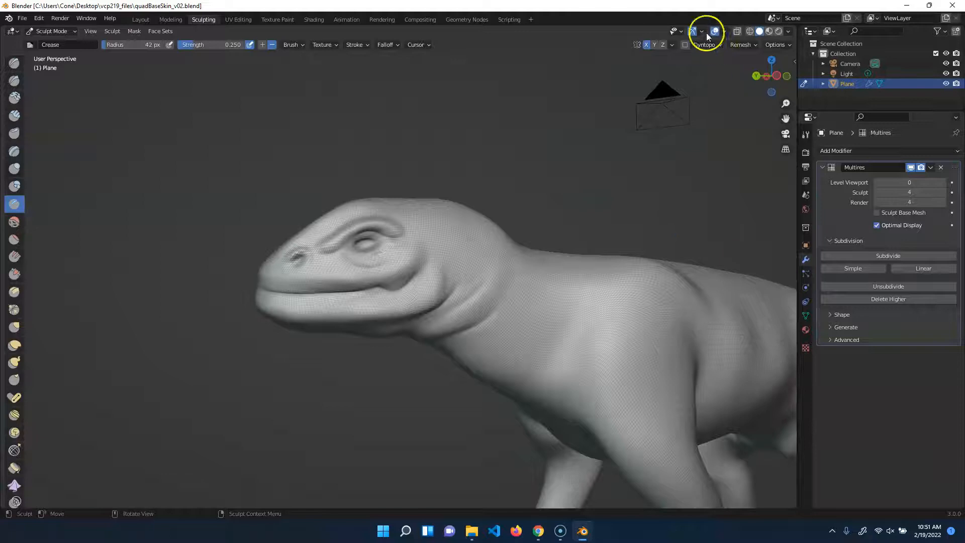
left_click(724, 32)
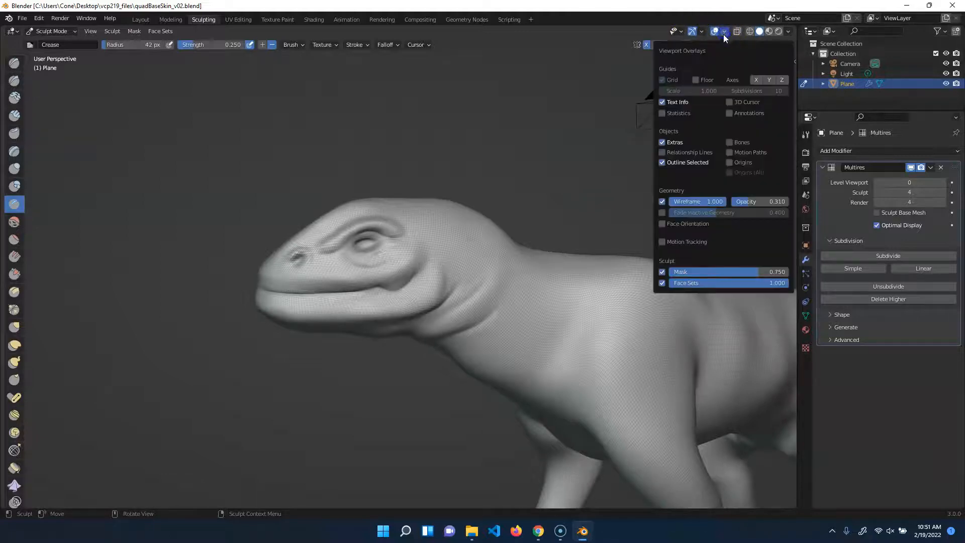
left_click(663, 202)
left_click_drag(338, 233, 428, 173)
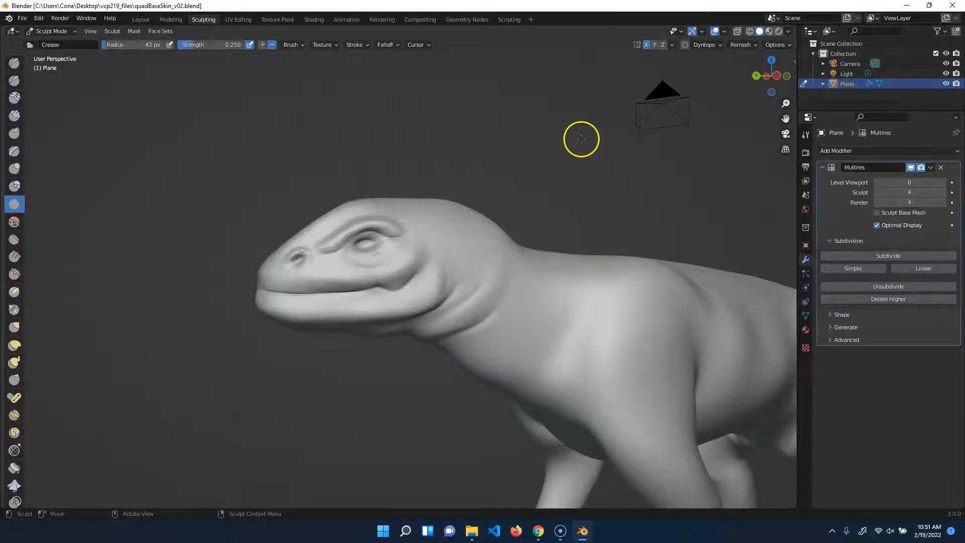
Step: Crease folds around the front shoulder where it meets the neck and the ribcage
middle_click_drag(543, 216, 341, 112, "shift")
mouse_move(283, 254)
middle_mouse_down()
mouse_move(216, 334)
mouse_move(241, 302)
middle_mouse_up()
mouse_move(355, 227)
left_mouse_down()
mouse_move(373, 257)
mouse_move(335, 197)
left_mouse_up()
mouse_move(375, 258)
left_mouse_down()
mouse_move(338, 166)
mouse_move(347, 191)
mouse_move(347, 181)
left_mouse_up()
middle_click_drag(579, 140, 522, 137)
mouse_move(373, 255)
left_mouse_down()
mouse_move(395, 239)
mouse_move(379, 276)
left_mouse_up()
Step: Cut long muscle creases down the shoulder and the back of the upper foreleg to the elbow
mouse_move(159, 344)
middle_mouse_down()
mouse_move(207, 368)
mouse_move(233, 344)
mouse_move(240, 351)
mouse_move(261, 342)
middle_mouse_up()
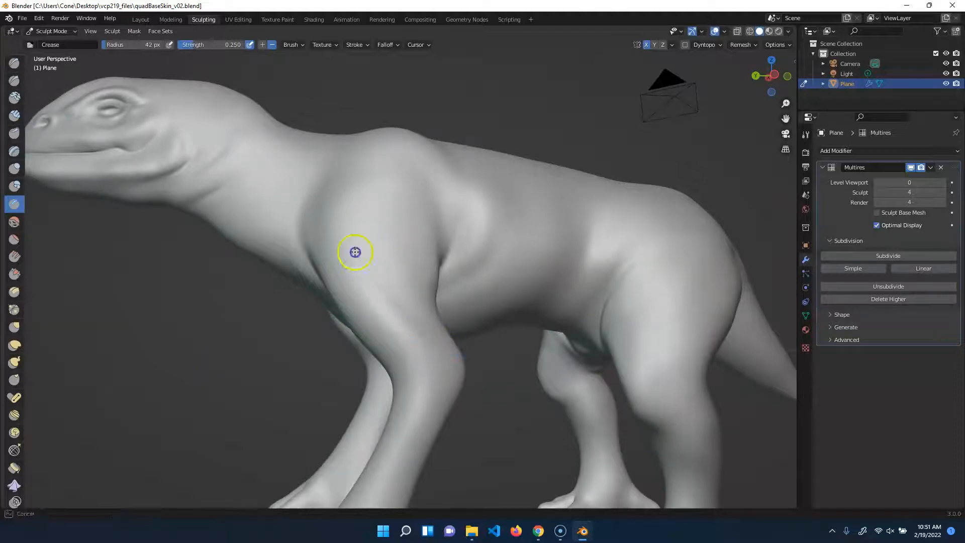
left_click_drag(432, 183, 418, 306)
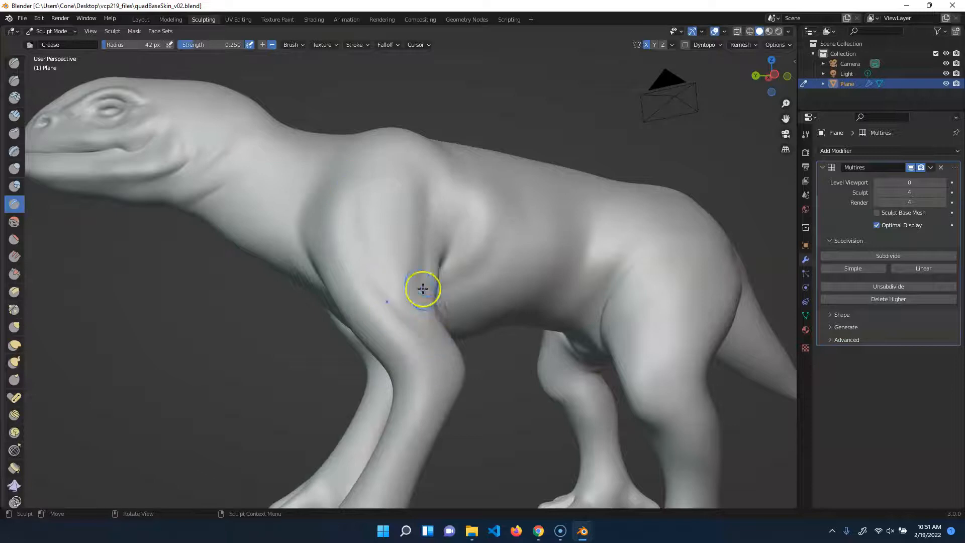
left_click_drag(414, 251, 455, 354)
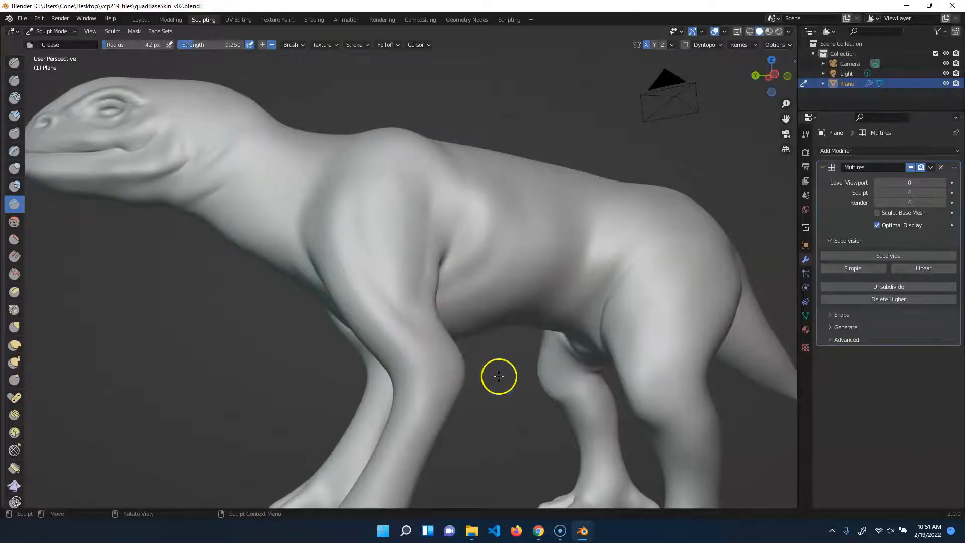
Step: Crease muscle and tendon lines along the front leg from the elbow down towards the foot
mouse_move(495, 429)
middle_mouse_down("alt")
mouse_move(473, 403)
mouse_move(489, 461)
mouse_move(494, 404)
mouse_move(468, 330)
mouse_move(455, 237)
middle_mouse_up("alt")
left_click_drag(455, 237, 482, 213)
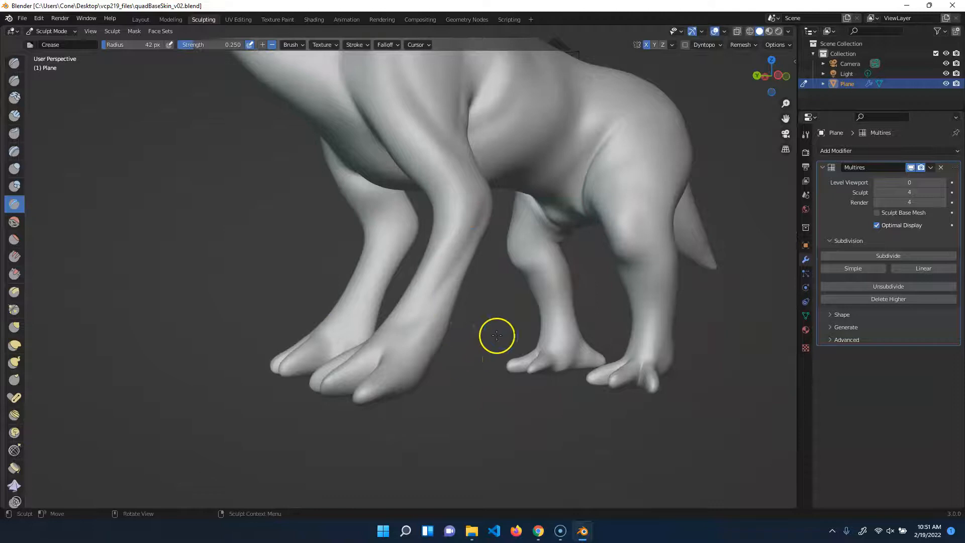
middle_click_drag(497, 336, 360, 308)
left_click_drag(368, 320, 404, 270)
middle_click_drag(440, 322, 338, 305)
left_click_drag(333, 254, 344, 350)
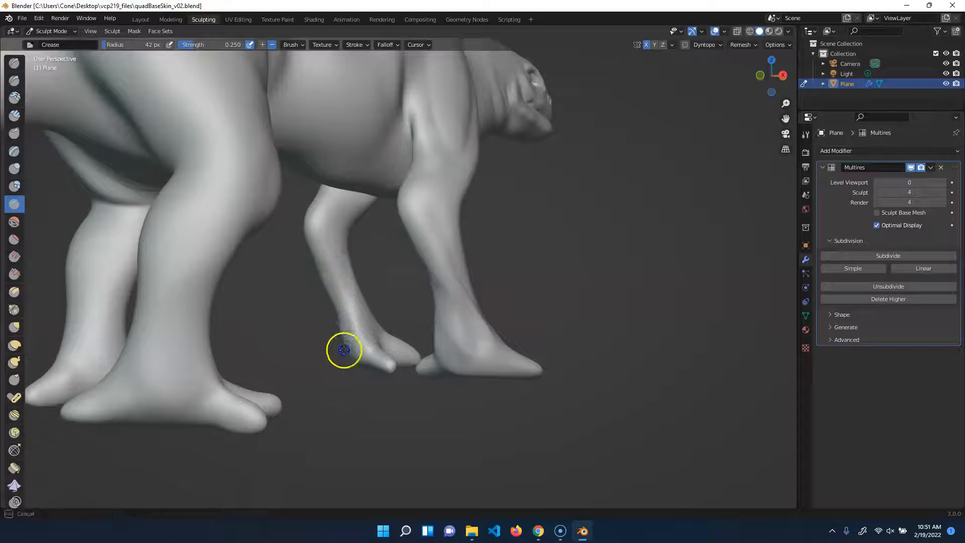
Step: Crease the bases of the front foot's toes, including the rear toe, to separate them from the foot
mouse_move(457, 269)
middle_mouse_down()
mouse_move(535, 226)
mouse_move(395, 226)
middle_mouse_up()
middle_click_drag(556, 283, 542, 238)
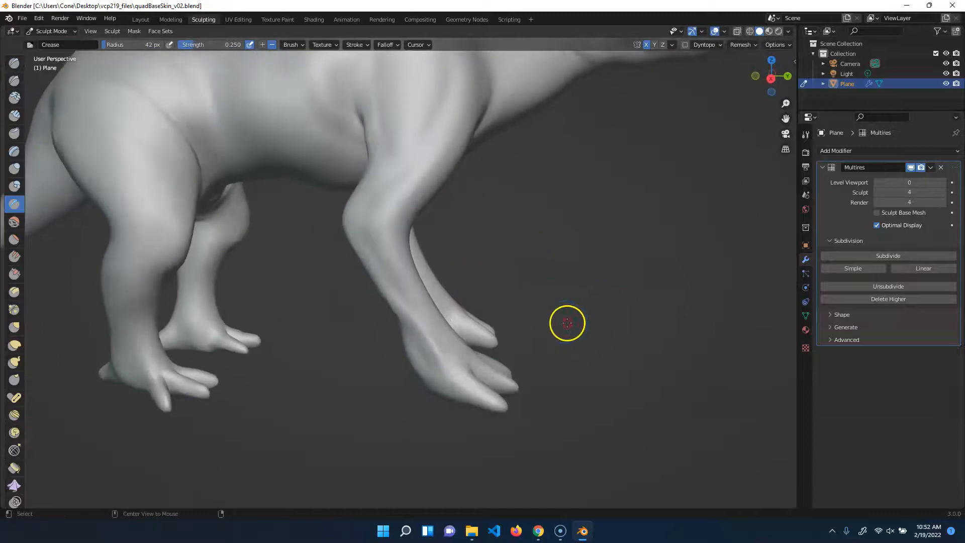
mouse_move(557, 314)
middle_mouse_down()
mouse_move(554, 327)
mouse_move(539, 258)
mouse_move(517, 263)
mouse_move(522, 286)
mouse_move(478, 203)
middle_mouse_up()
middle_click_drag(641, 285, 584, 306)
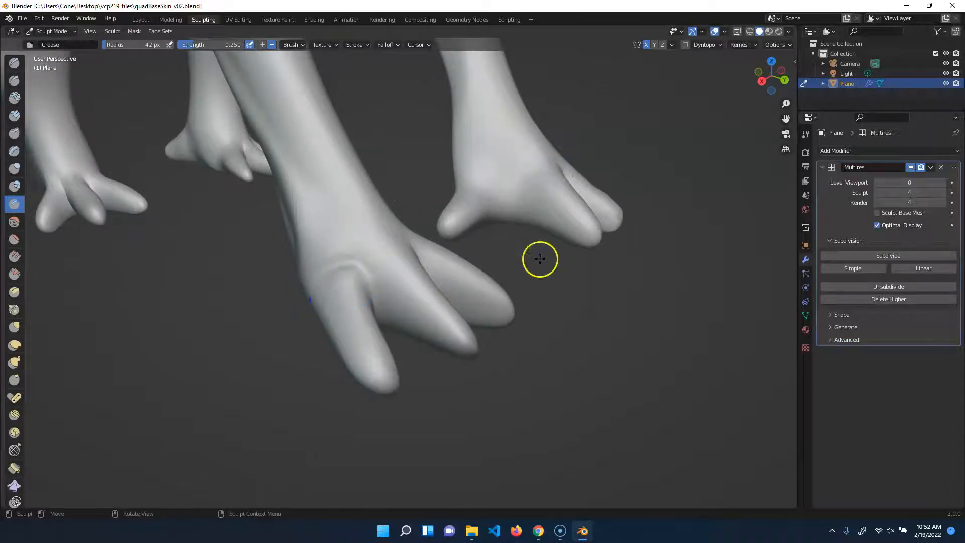
middle_click_drag(540, 259, 483, 349)
left_click_drag(343, 269, 310, 290)
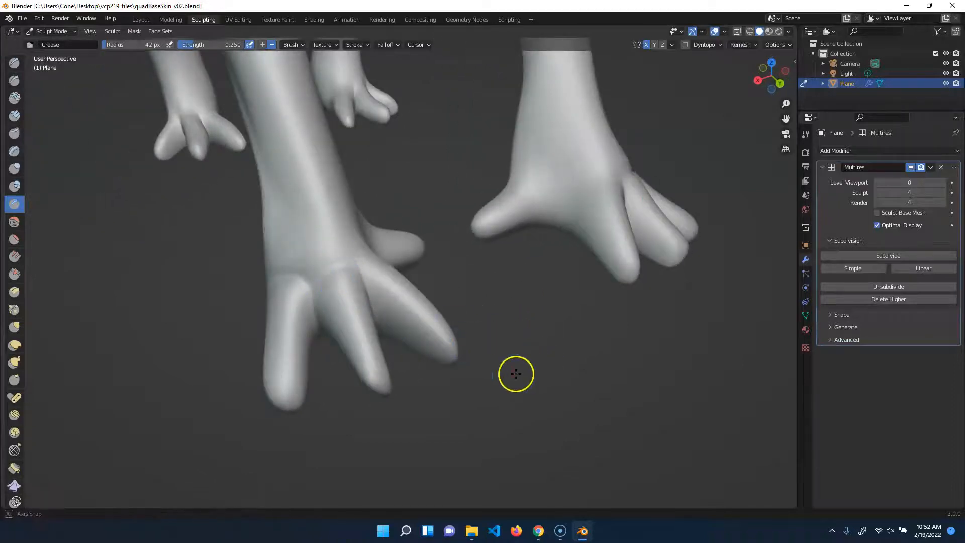
middle_click_drag(516, 373, 322, 254)
middle_click_drag(431, 325, 395, 228)
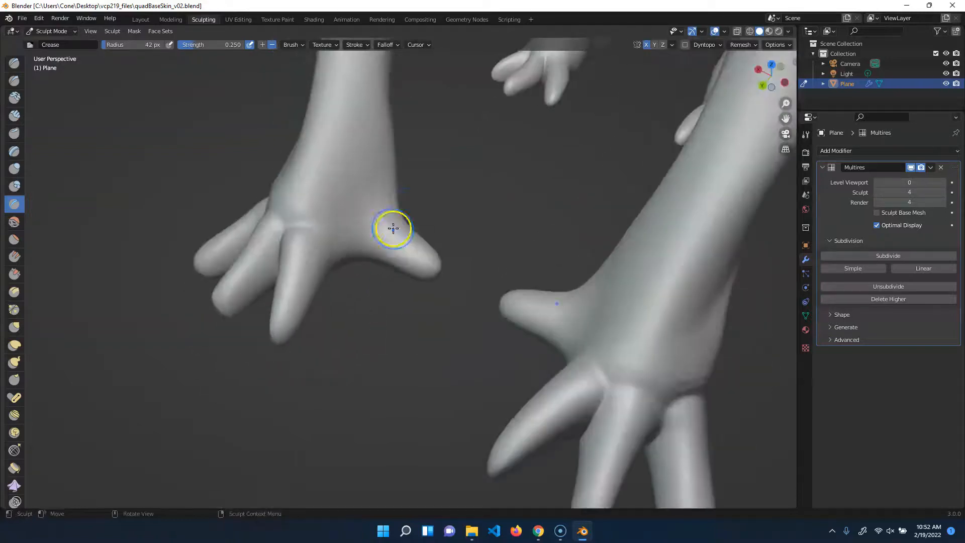
mouse_move(421, 338)
middle_mouse_down()
mouse_move(474, 308)
mouse_move(496, 334)
middle_mouse_up()
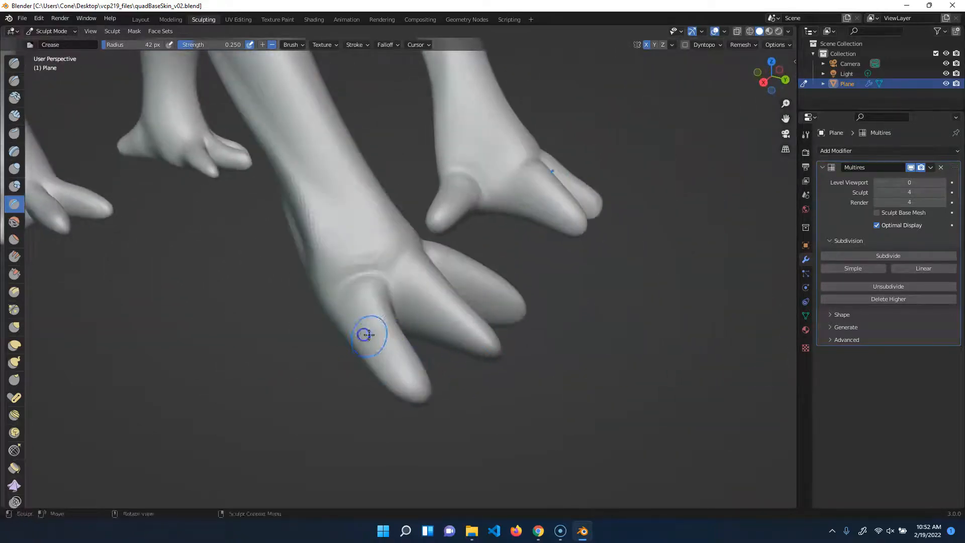
Step: Cut knuckle folds across the toes of the front foot
left_click_drag(463, 309, 443, 282)
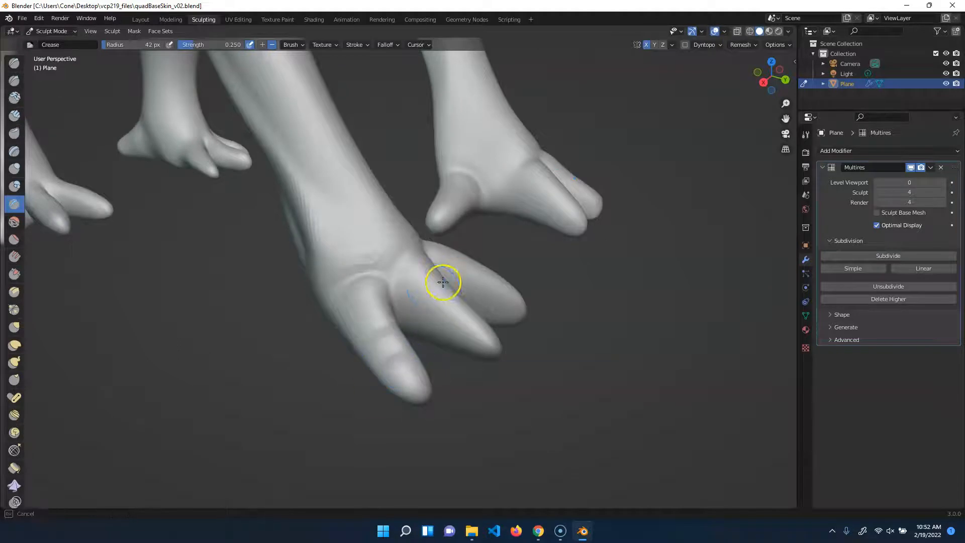
mouse_move(411, 319)
middle_mouse_down()
mouse_move(498, 375)
mouse_move(433, 351)
middle_mouse_up()
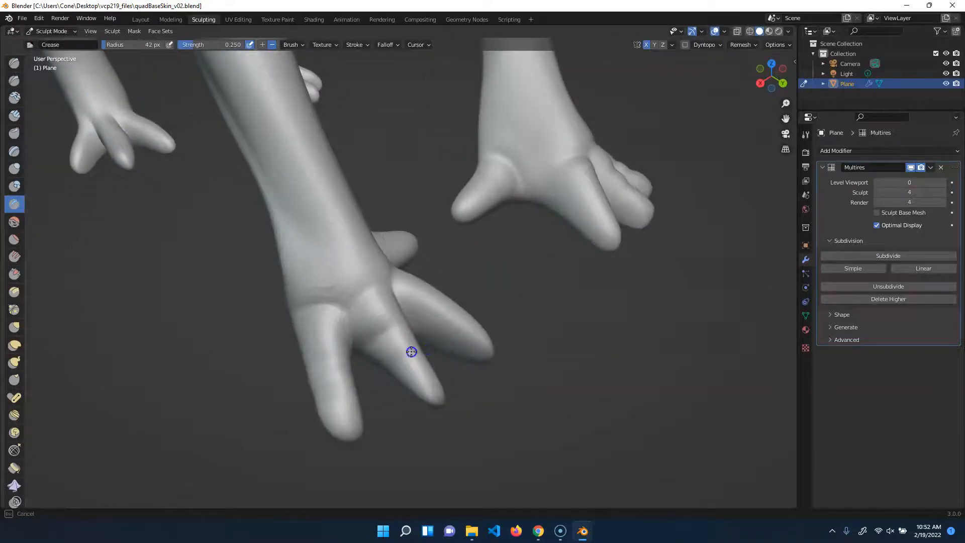
middle_click_drag(558, 379, 330, 301)
mouse_move(330, 302)
left_mouse_down()
mouse_move(323, 331)
mouse_move(353, 340)
mouse_move(345, 310)
left_mouse_up()
middle_click_drag(441, 289, 411, 317)
mouse_move(392, 227)
left_mouse_down()
mouse_move(399, 231)
mouse_move(374, 265)
left_mouse_up()
Step: Crease the belly side and the flank fold where the hind leg meets the body
middle_click_drag(418, 269, 752, 439)
middle_click_drag(523, 204, 598, 333, "shift")
middle_click_drag(582, 381, 606, 255)
left_click_drag(383, 259, 383, 259)
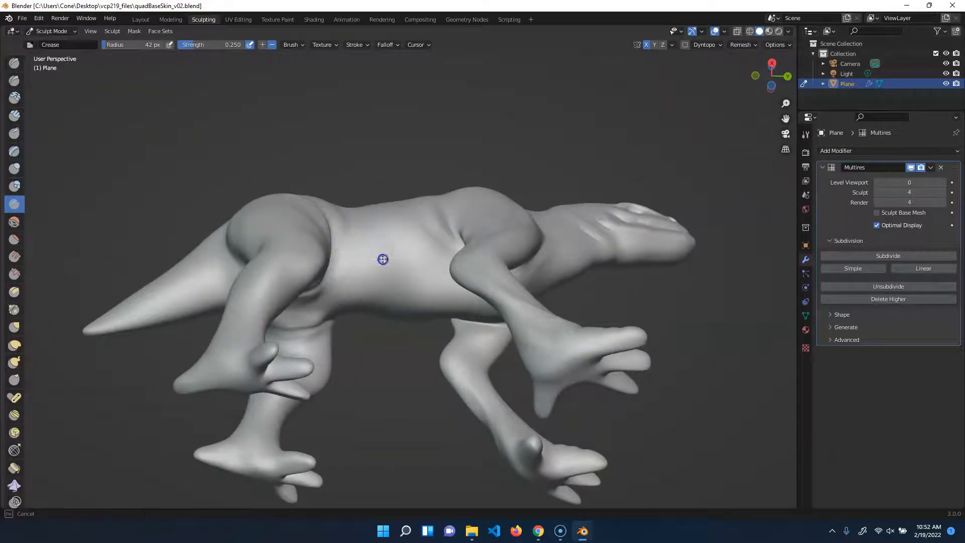
middle_click_drag(410, 395, 391, 435)
middle_click_drag(384, 397, 404, 283)
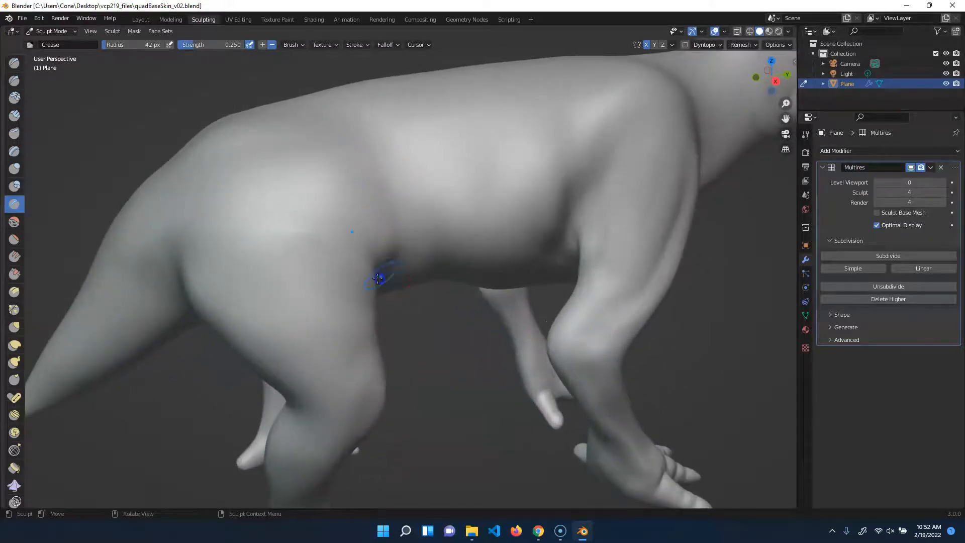
mouse_move(377, 267)
left_mouse_down()
mouse_move(388, 277)
mouse_move(405, 266)
left_mouse_up()
Step: Crease around the hip and the back of the thigh towards the base of the tail
middle_click_drag(431, 212, 362, 251)
left_click_drag(334, 248, 214, 201)
middle_click_drag(425, 332, 442, 291)
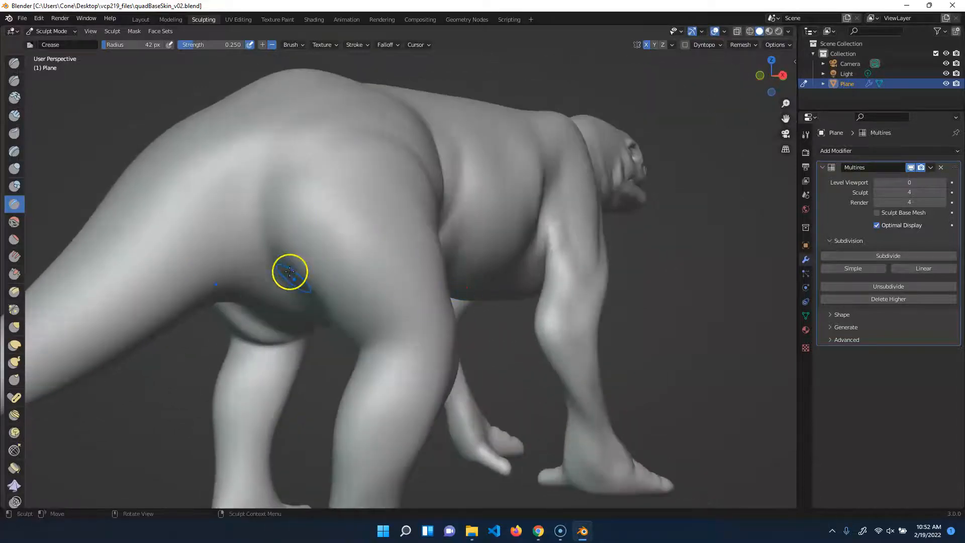
middle_click_drag(317, 311, 354, 291)
left_click_drag(328, 260, 314, 259)
Step: Carve folds into the groin and thigh and crease the inner side of the hind knee
mouse_move(527, 381)
middle_mouse_down()
mouse_move(431, 429)
mouse_move(449, 354)
mouse_move(399, 280)
mouse_move(295, 297)
mouse_move(215, 360)
mouse_move(308, 203)
middle_mouse_up()
left_click_drag(359, 317, 343, 292)
middle_click_drag(285, 196, 304, 228)
mouse_move(333, 282)
middle_mouse_down()
mouse_move(427, 338)
mouse_move(334, 317)
middle_mouse_up()
mouse_move(353, 298)
left_mouse_down()
mouse_move(355, 278)
mouse_move(448, 332)
left_mouse_up()
middle_click_drag(448, 332, 387, 312)
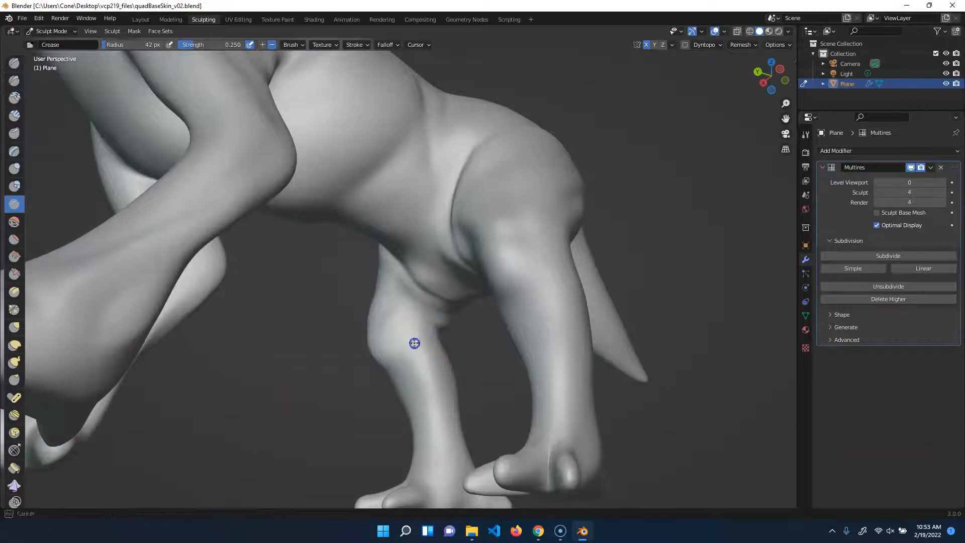
left_click_drag(421, 335, 415, 341)
Step: Crease muscle lines along the calf of the hind leg below the knee
mouse_move(289, 435)
middle_mouse_down()
mouse_move(394, 370)
mouse_move(525, 402)
mouse_move(384, 302)
middle_mouse_up()
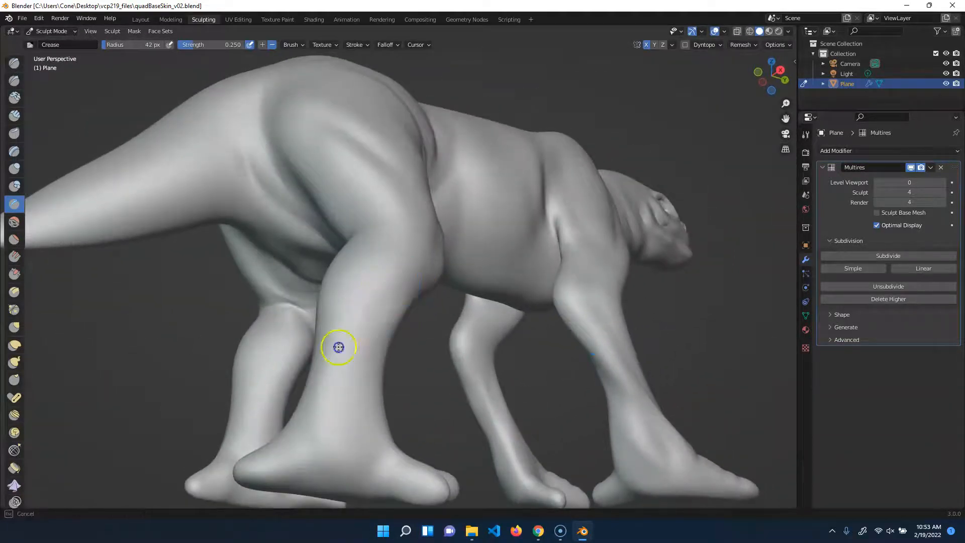
mouse_move(337, 372)
left_mouse_down()
mouse_move(344, 342)
mouse_move(369, 340)
mouse_move(308, 394)
left_mouse_up()
mouse_move(308, 394)
middle_mouse_down()
mouse_move(403, 348)
mouse_move(696, 309)
middle_mouse_up()
mouse_move(491, 345)
left_mouse_down()
mouse_move(511, 387)
mouse_move(547, 409)
mouse_move(514, 361)
mouse_move(582, 298)
left_mouse_up()
Step: Crease around the hind ankle and heel from the front, side and back
mouse_move(582, 297)
middle_mouse_down()
mouse_move(640, 352)
mouse_move(638, 388)
mouse_move(547, 225)
middle_mouse_up()
middle_click_drag(552, 272, 569, 281)
left_click_drag(428, 294, 437, 276)
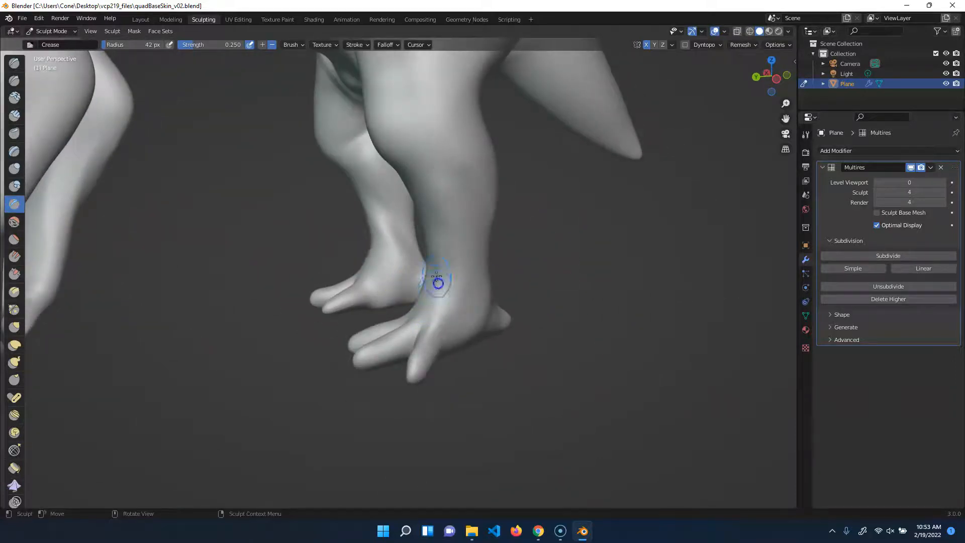
middle_click_drag(587, 262, 478, 260)
mouse_move(325, 313)
left_mouse_down()
mouse_move(319, 252)
mouse_move(325, 294)
left_mouse_up()
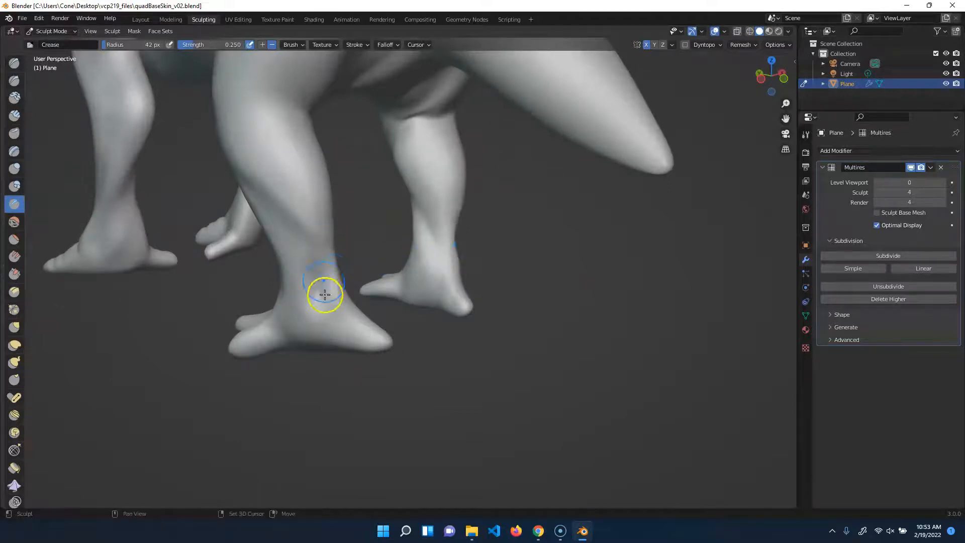
middle_click_drag(469, 306, 284, 317)
left_click_drag(285, 316, 286, 269)
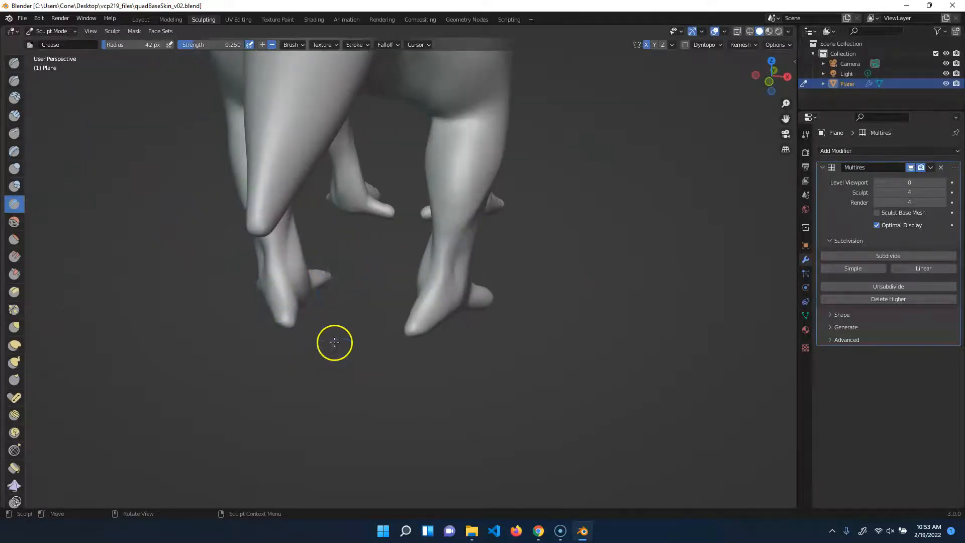
middle_click_drag(334, 342, 400, 360)
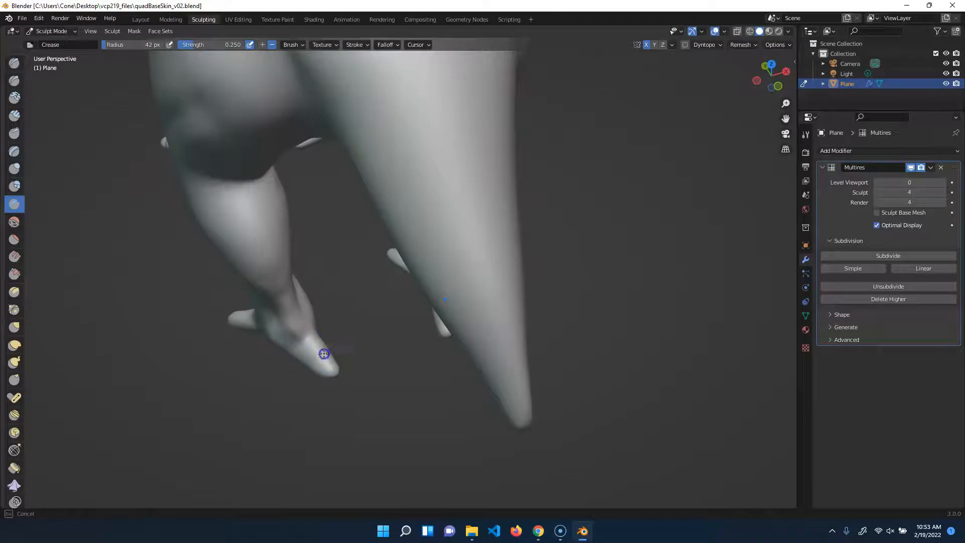
Step: Crease the bases of the hind foot's toes and cut knuckle folds across them
middle_click_drag(285, 357, 440, 209)
middle_click_drag(519, 218, 464, 276)
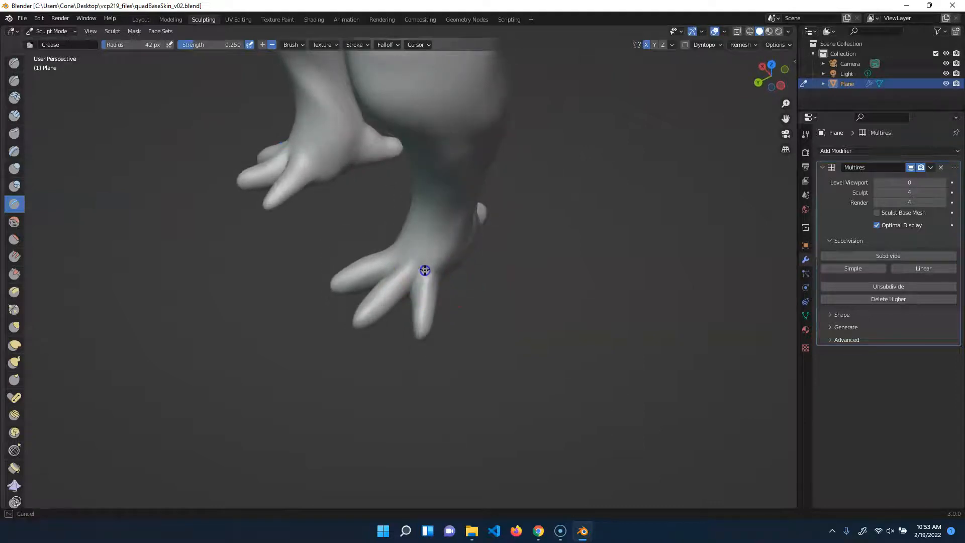
left_click_drag(418, 276, 443, 292)
middle_click_drag(473, 259, 506, 252)
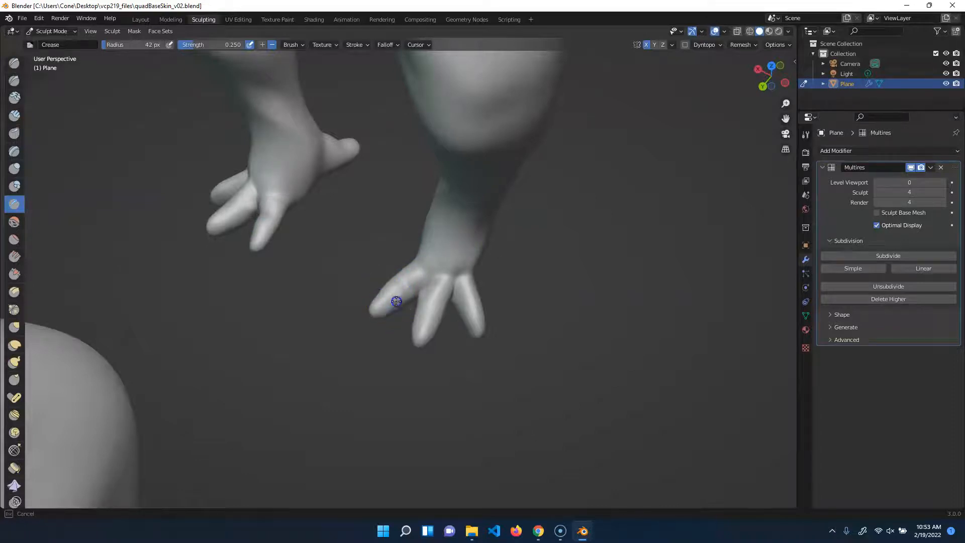
left_click_drag(470, 298, 471, 297)
Step: Cut a series of crosswise creases along the tail from its base towards the tip
middle_click_drag(467, 315, 550, 361)
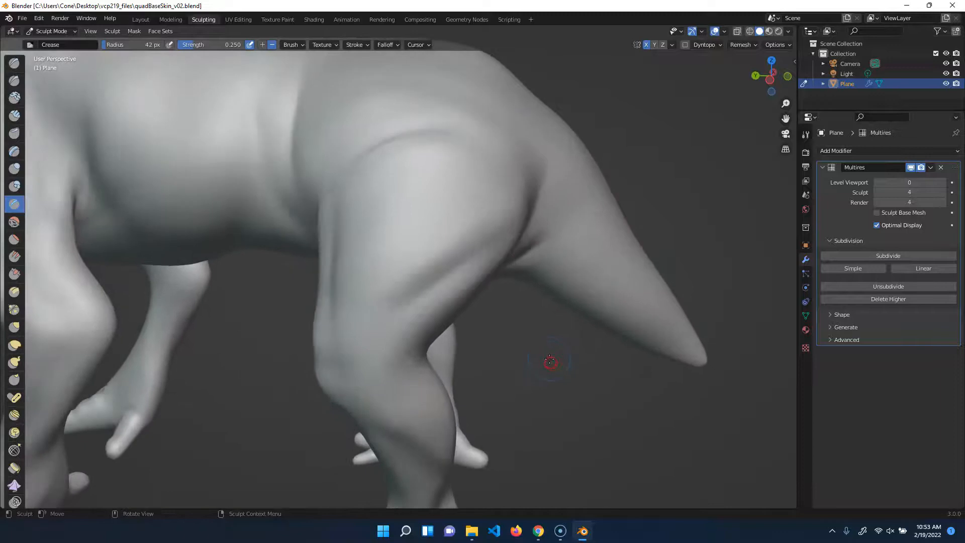
scroll(550, 361, "down", 3)
mouse_move(651, 362)
middle_mouse_down()
mouse_move(601, 379)
mouse_move(452, 248)
middle_mouse_up()
mouse_move(452, 248)
left_mouse_down()
mouse_move(485, 243)
mouse_move(427, 340)
mouse_move(453, 329)
left_mouse_up()
left_click_drag(519, 351, 497, 362)
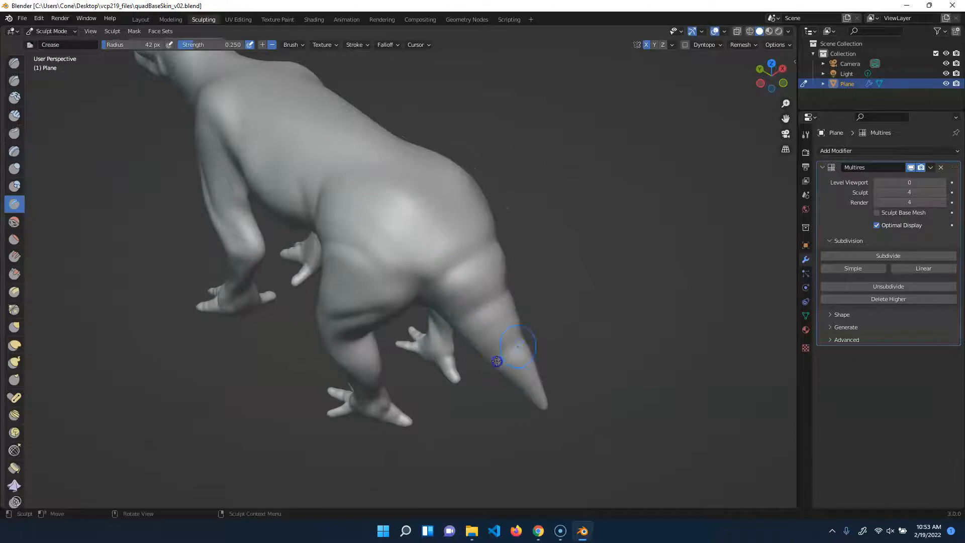
middle_click_drag(523, 338, 534, 322)
left_click_drag(483, 264, 466, 260)
mouse_move(532, 355)
left_mouse_down()
mouse_move(519, 351)
mouse_move(511, 317)
left_mouse_up()
Step: Crease folds into the throat, the underside of the neck and the chest in front of the forelegs
mouse_move(422, 405)
middle_mouse_down()
mouse_move(504, 371)
mouse_move(696, 319)
mouse_move(785, 343)
middle_mouse_up()
mouse_move(179, 328)
middle_mouse_down()
mouse_move(254, 234)
mouse_move(252, 330)
middle_mouse_up()
left_click_drag(430, 207, 415, 196)
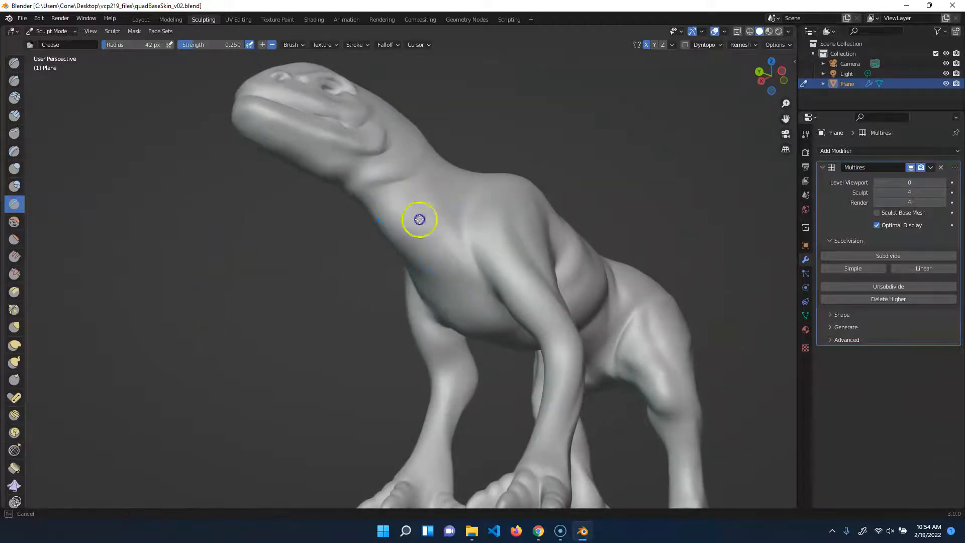
left_click_drag(448, 281, 436, 265)
mouse_move(526, 189)
middle_mouse_down()
mouse_move(312, 291)
mouse_move(410, 222)
middle_mouse_up()
mouse_move(410, 222)
left_mouse_down()
mouse_move(416, 210)
mouse_move(420, 225)
mouse_move(406, 213)
left_mouse_up()
mouse_move(532, 192)
middle_mouse_down()
mouse_move(509, 163)
mouse_move(480, 201)
middle_mouse_up()
mouse_move(354, 273)
left_mouse_down()
mouse_move(346, 242)
mouse_move(370, 280)
left_mouse_up()
mouse_move(396, 273)
middle_mouse_down()
mouse_move(533, 190)
mouse_move(597, 167)
middle_mouse_up()
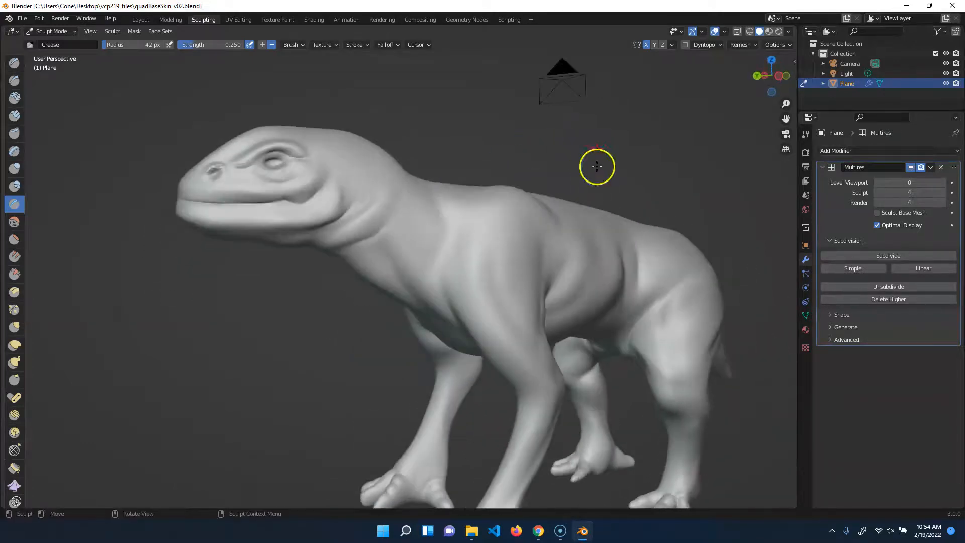
Step: Inspect the creased sculpt across the whole body, then the legs, shoulder and head
middle_click_drag(691, 179, 596, 244, "shift")
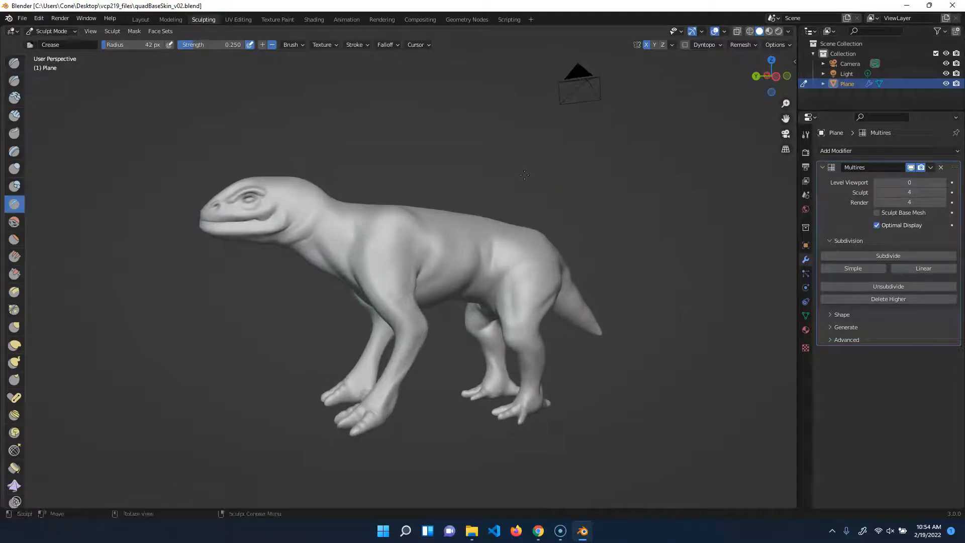
middle_click_drag(442, 152, 420, 146)
scroll(410, 130, "up", 5)
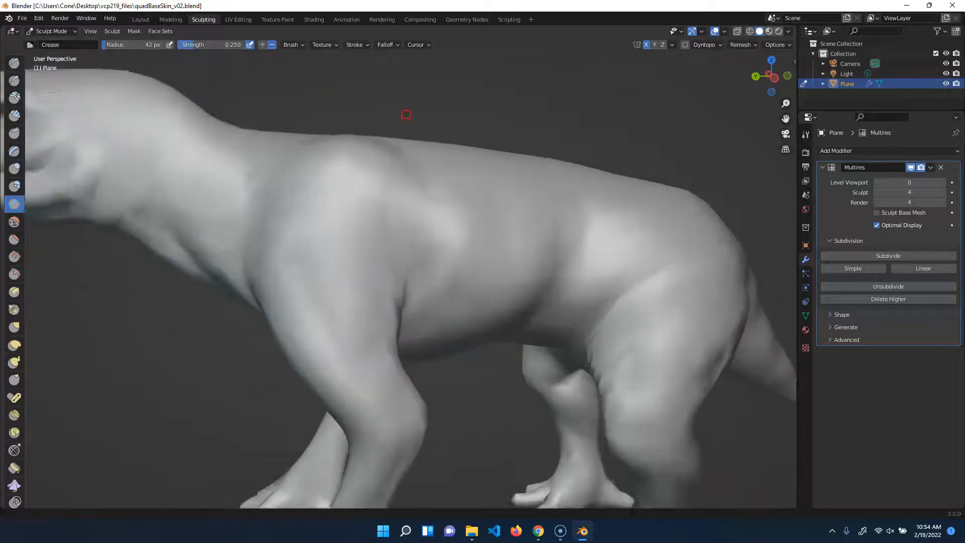
middle_click_drag(142, 420, 134, 340, "shift")
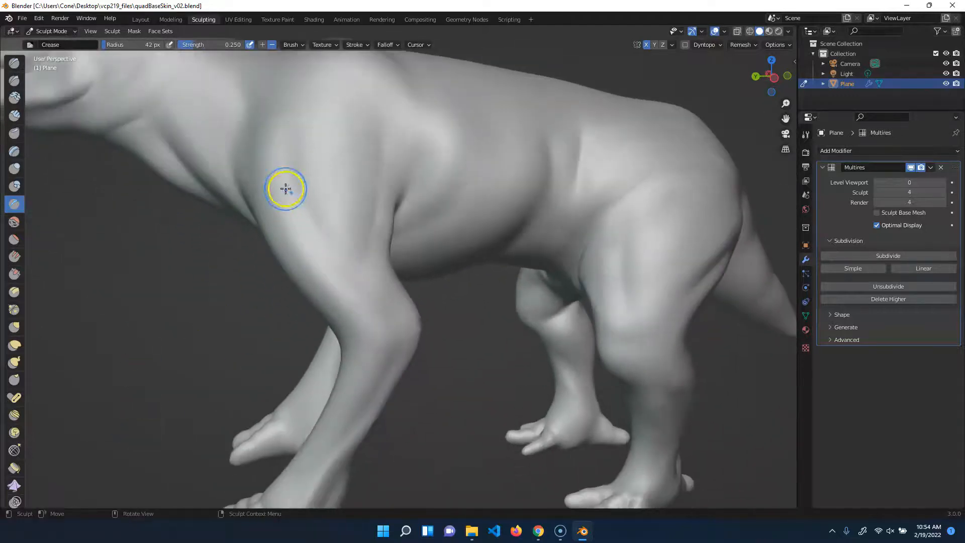
middle_click_drag(466, 282, 521, 347, "shift")
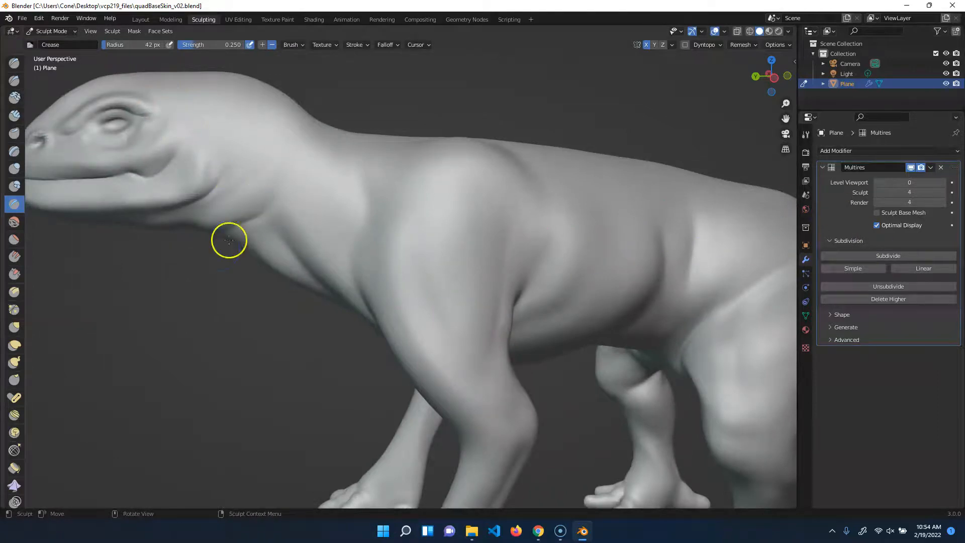
middle_click_drag(170, 308, 296, 355, "shift")
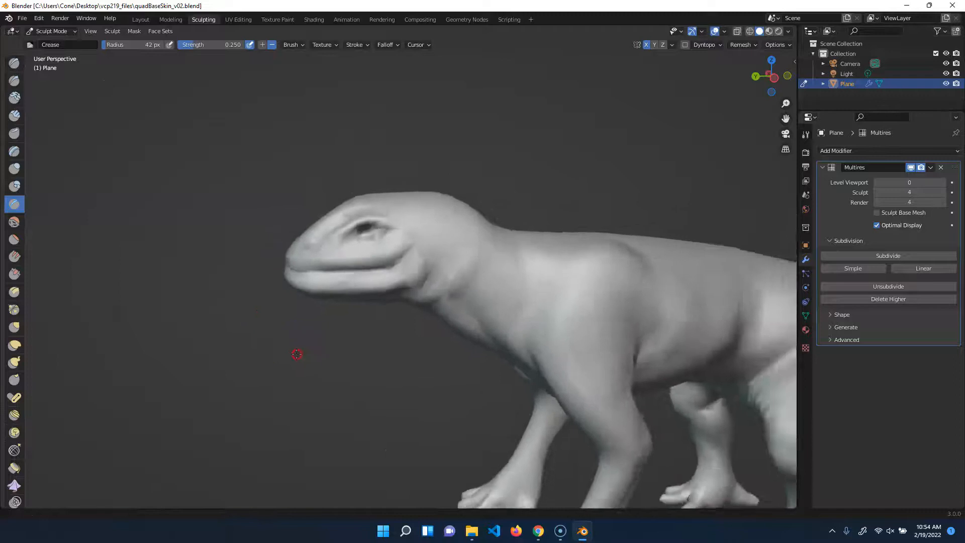
Step: Subdivide the creature's Multires modifier twice, up to sculpt level 6
scroll(265, 273, "up", 5)
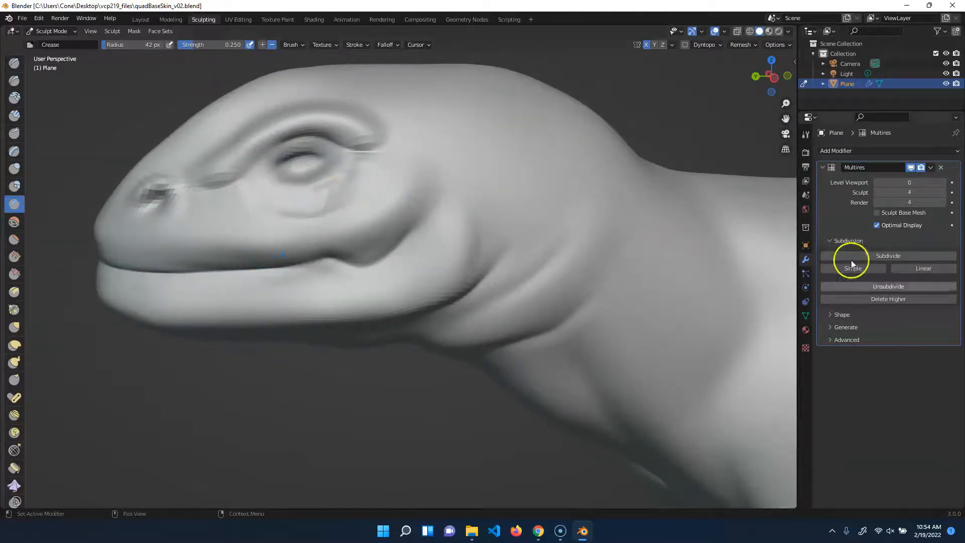
left_click(890, 256)
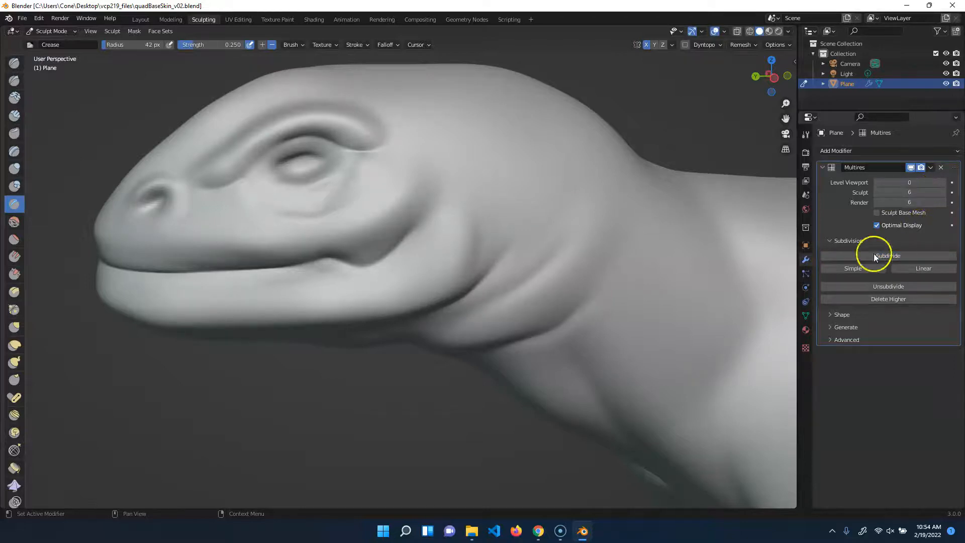
left_click(829, 340)
left_click(829, 340)
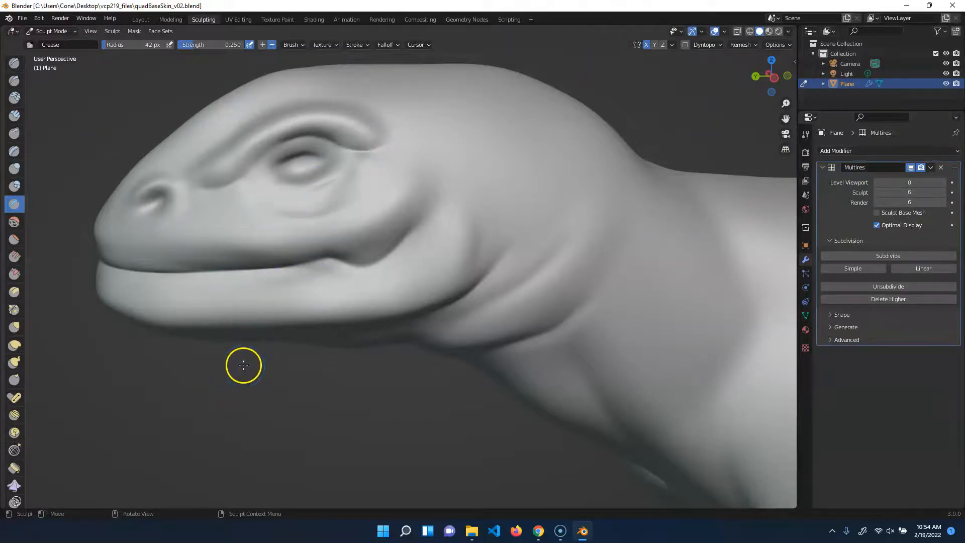
key("n")
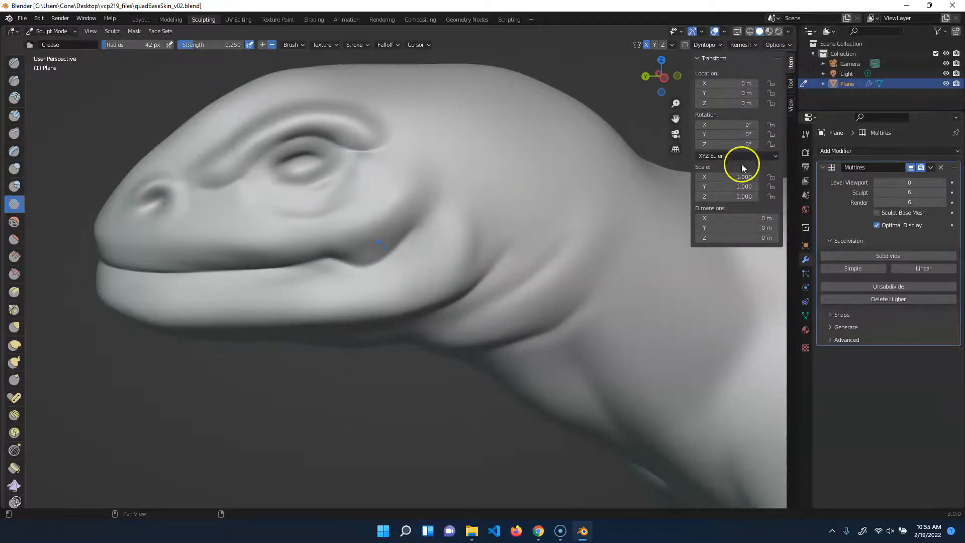
key("n")
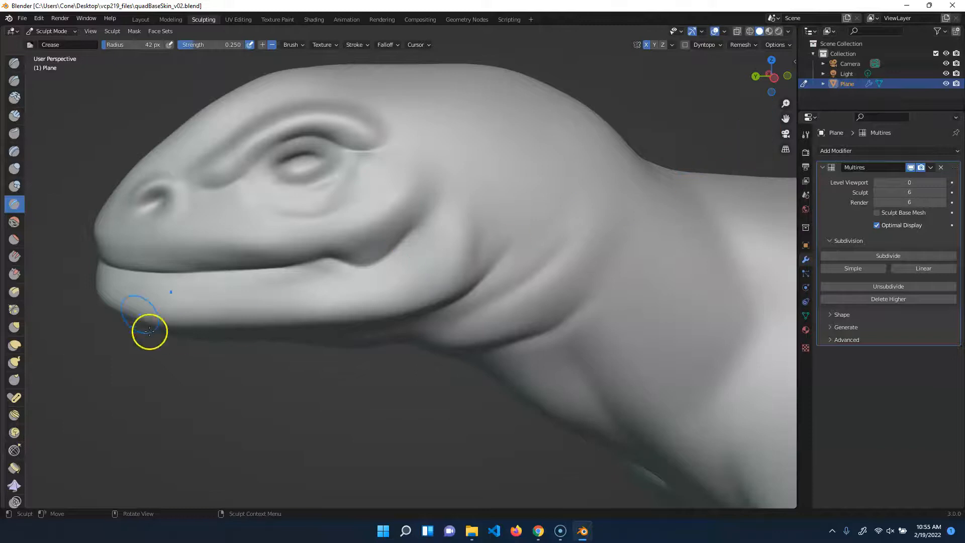
Step: Crease a small fold below the eye and build up the area above the brow ridge with the Draw brush at 73 px
mouse_move(280, 330)
middle_mouse_down()
mouse_move(296, 327)
mouse_move(274, 362)
middle_mouse_up()
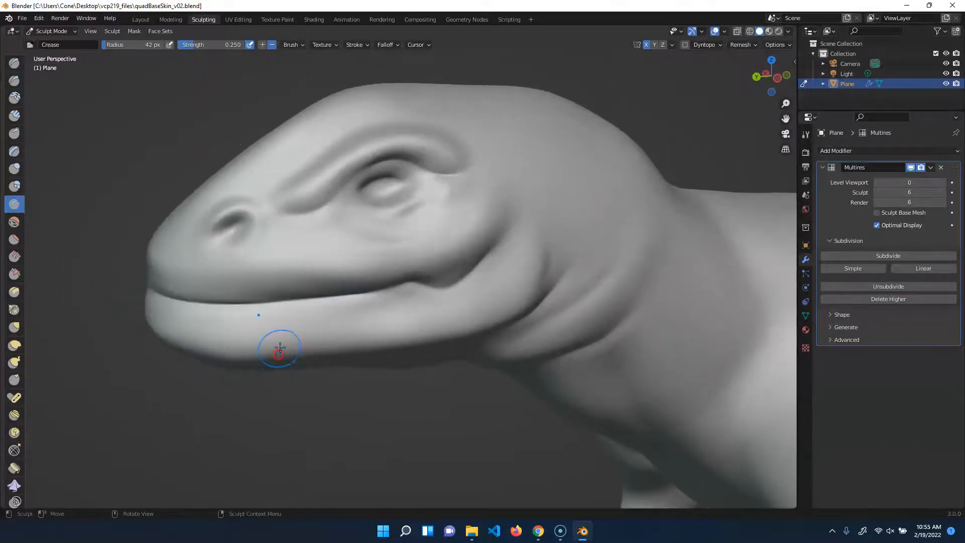
mouse_move(421, 202)
left_mouse_down()
mouse_move(386, 222)
mouse_move(384, 190)
mouse_move(347, 201)
mouse_move(434, 183)
left_mouse_up()
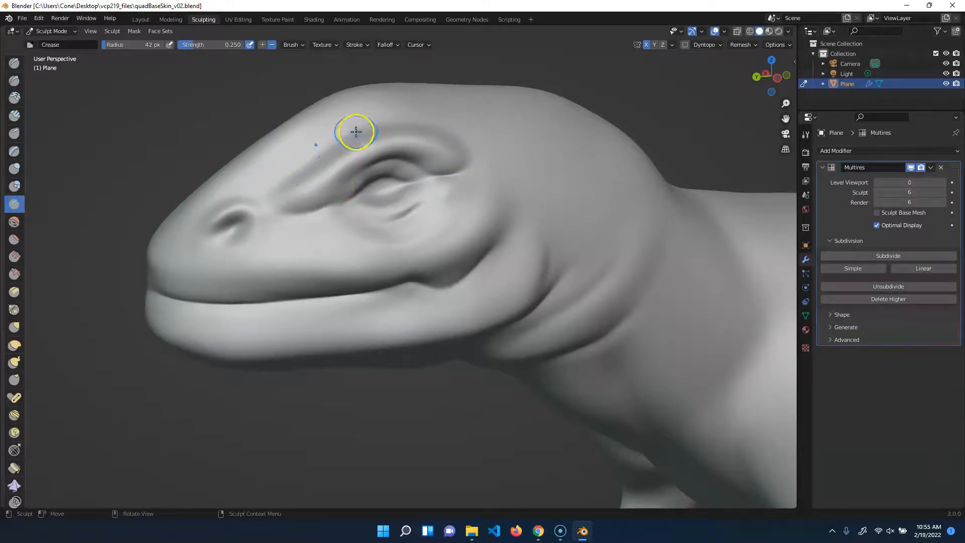
key("x")
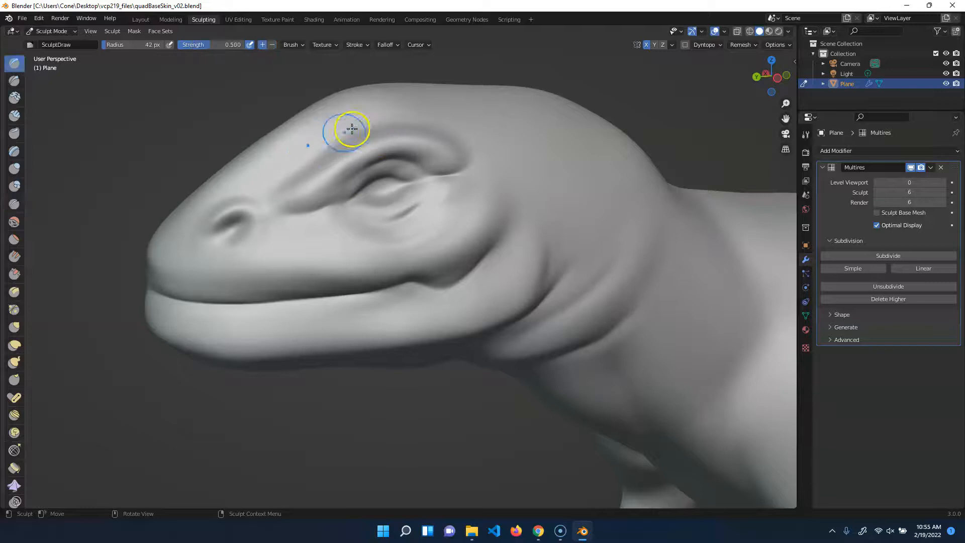
key("f")
left_click(380, 134)
mouse_move(386, 131)
left_mouse_down()
mouse_move(349, 128)
mouse_move(326, 145)
mouse_move(360, 131)
mouse_move(461, 135)
mouse_move(304, 162)
mouse_move(401, 115)
left_mouse_up()
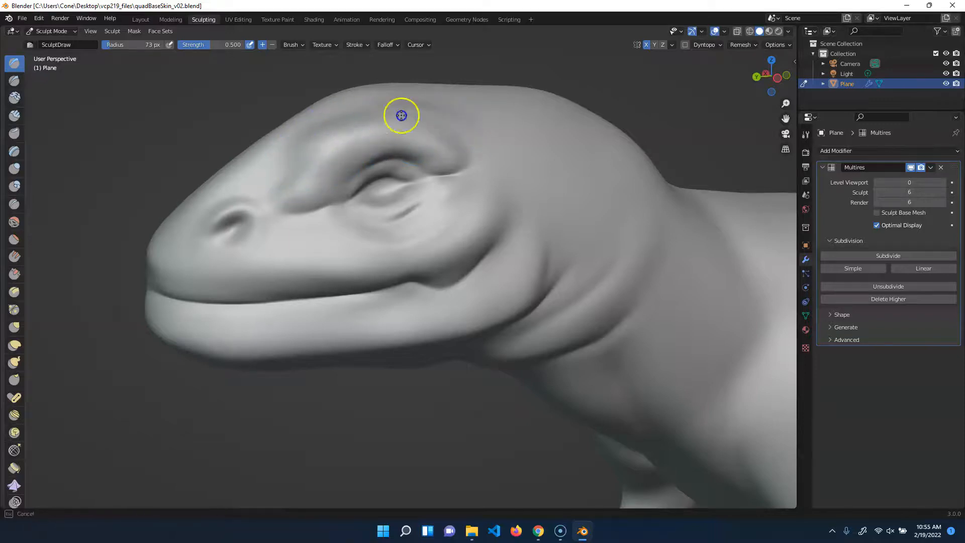
left_click_drag(336, 135, 304, 163)
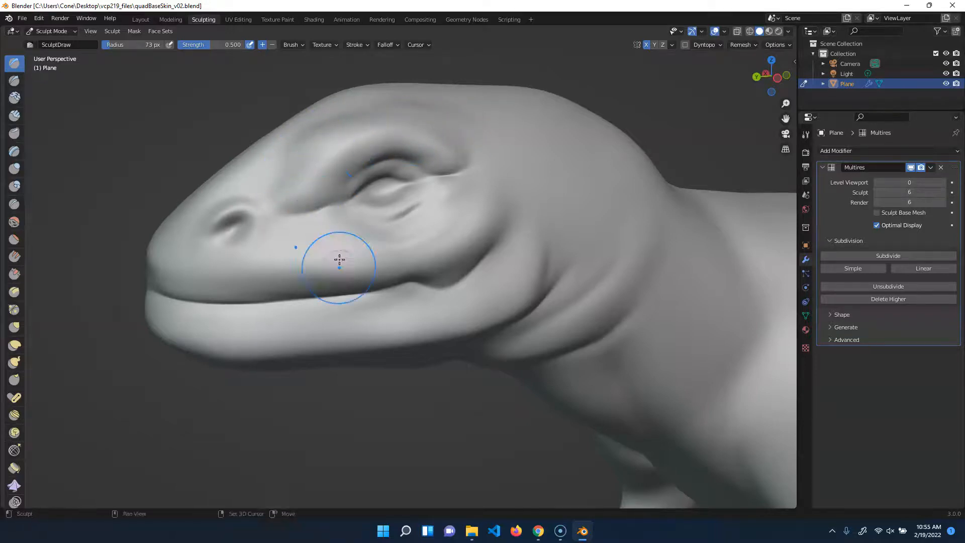
Step: Flatten the upper lip and the side of the muzzle below the eye with the Flatten/Contrast brush
mouse_move(309, 349)
middle_mouse_down()
mouse_move(291, 377)
mouse_move(532, 230)
middle_mouse_up()
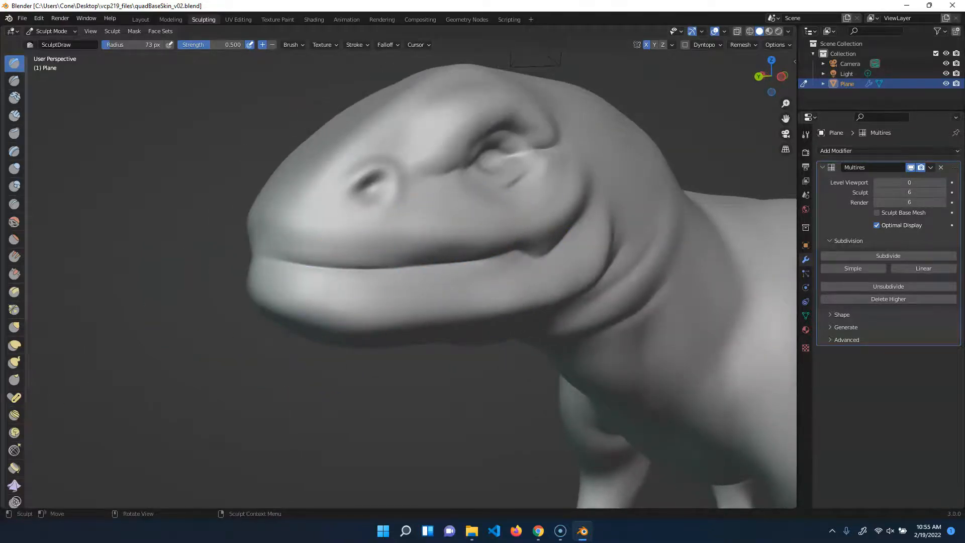
left_click(14, 239)
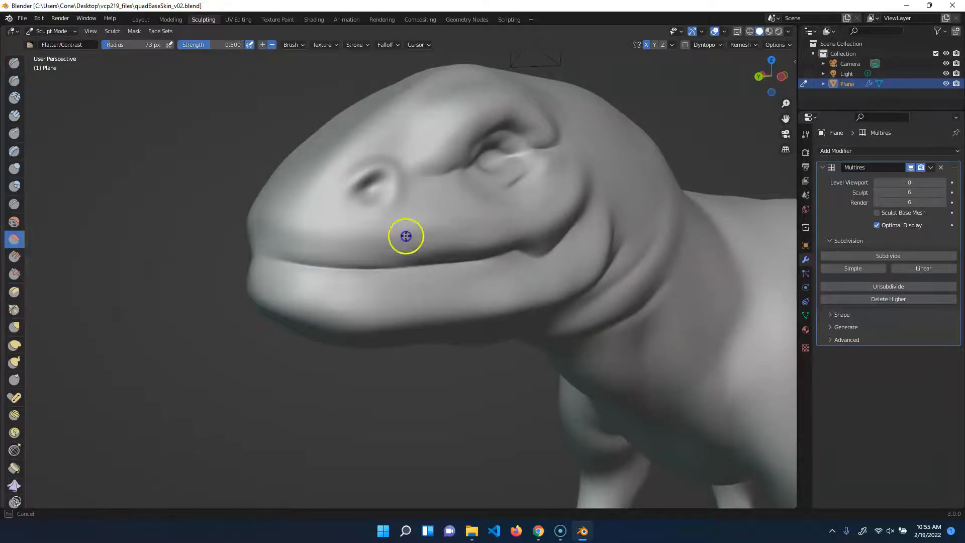
left_click_drag(445, 214, 415, 214)
mouse_move(489, 236)
left_mouse_down()
mouse_move(406, 242)
mouse_move(452, 232)
left_mouse_up()
left_click_drag(533, 220, 283, 243)
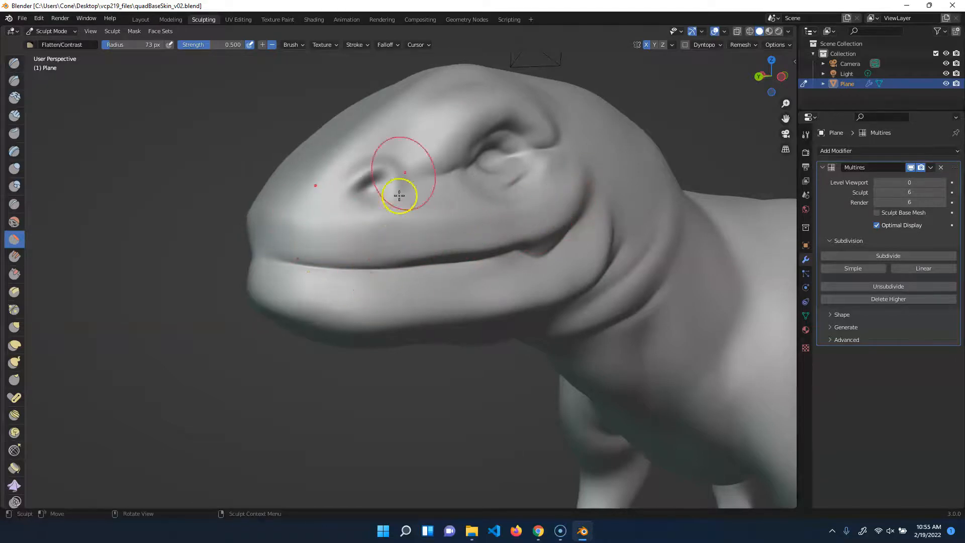
Step: Flatten planes into the mouth corner, lower lip, jaw line and snout with the Flatten/Contrast brush
middle_click_drag(448, 362, 545, 194)
mouse_move(546, 194)
left_mouse_down()
mouse_move(564, 164)
mouse_move(478, 246)
mouse_move(519, 161)
mouse_move(419, 265)
left_mouse_up()
left_click_drag(516, 130, 458, 291)
middle_click_drag(265, 334, 246, 302)
mouse_move(507, 284)
left_mouse_down()
mouse_move(529, 267)
mouse_move(356, 280)
mouse_move(403, 312)
left_mouse_up()
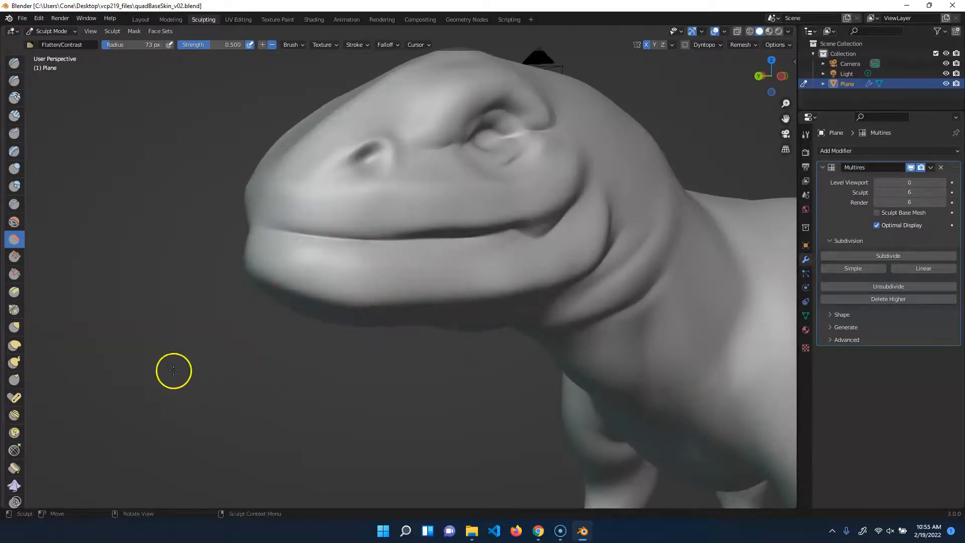
middle_click_drag(174, 371, 162, 343)
mouse_move(326, 180)
left_mouse_down()
mouse_move(398, 171)
mouse_move(421, 156)
mouse_move(496, 172)
left_mouse_up()
mouse_move(223, 134)
left_mouse_down()
mouse_move(407, 196)
mouse_move(338, 176)
mouse_move(310, 243)
left_mouse_up()
Step: Flatten the back of the jaw and the adjoining neck fold behind the cheek
mouse_move(310, 243)
middle_mouse_down()
mouse_move(246, 286)
mouse_move(256, 285)
middle_mouse_up()
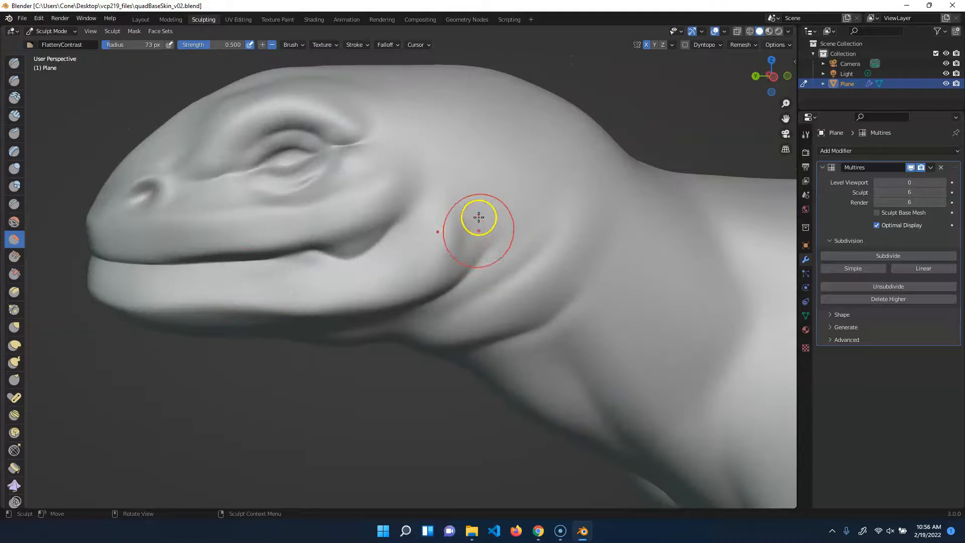
left_click_drag(447, 283, 460, 200)
middle_click_drag(259, 358, 300, 353)
mouse_move(488, 187)
left_mouse_down()
mouse_move(394, 230)
mouse_move(431, 165)
mouse_move(446, 161)
mouse_move(409, 183)
mouse_move(461, 224)
left_mouse_up()
Step: Build up a raised rim around the nostril with the Draw brush and smooth its outer edge
mouse_move(246, 350)
middle_mouse_down()
mouse_move(276, 341)
mouse_move(279, 329)
middle_mouse_up()
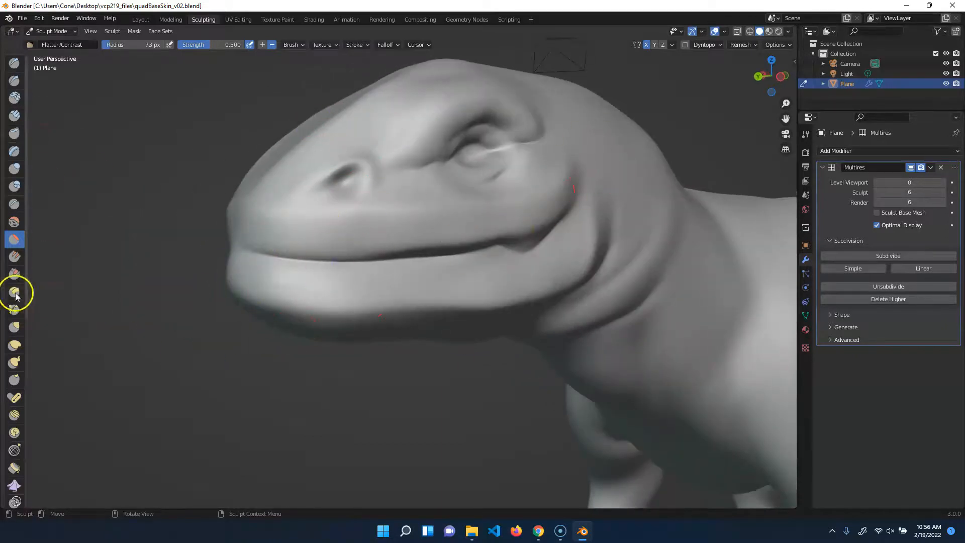
left_click(14, 68)
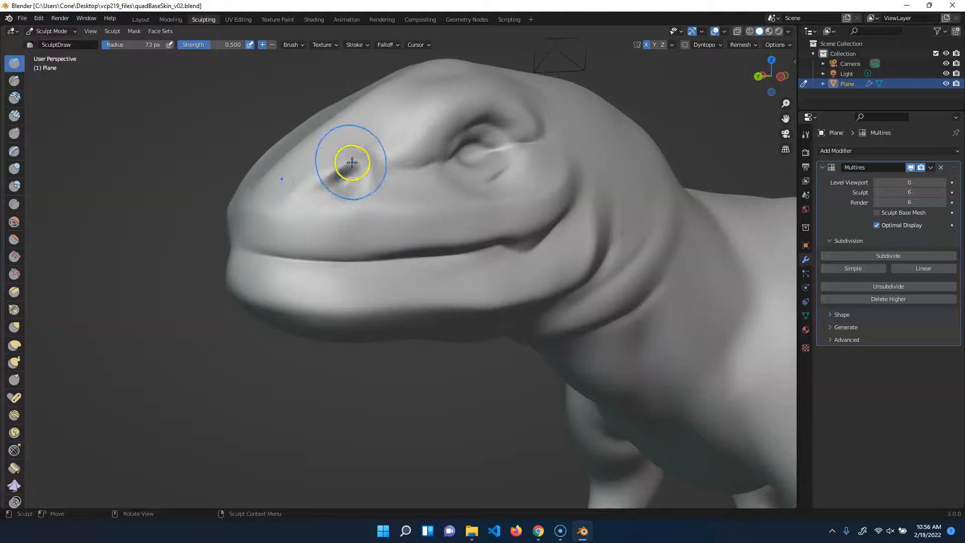
mouse_move(329, 204)
middle_mouse_down()
mouse_move(353, 199)
mouse_move(337, 256)
mouse_move(317, 192)
mouse_move(333, 246)
mouse_move(331, 232)
middle_mouse_up()
left_click_drag(301, 276, 383, 238)
mouse_move(385, 314)
left_mouse_down()
mouse_move(401, 289)
mouse_move(366, 317)
mouse_move(316, 330)
left_mouse_up()
left_click_drag(343, 250, 314, 269)
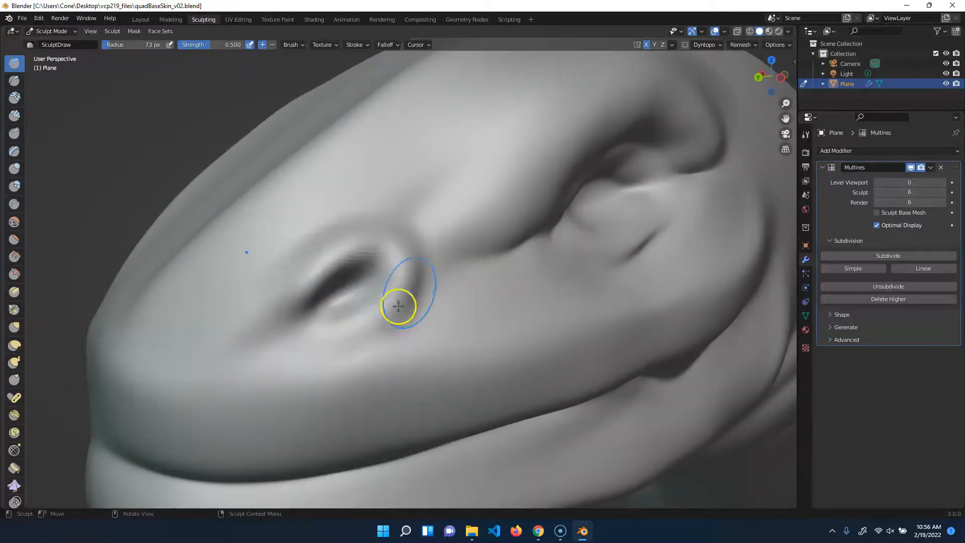
mouse_move(368, 250)
left_mouse_down()
mouse_move(393, 274)
mouse_move(316, 306)
left_mouse_up()
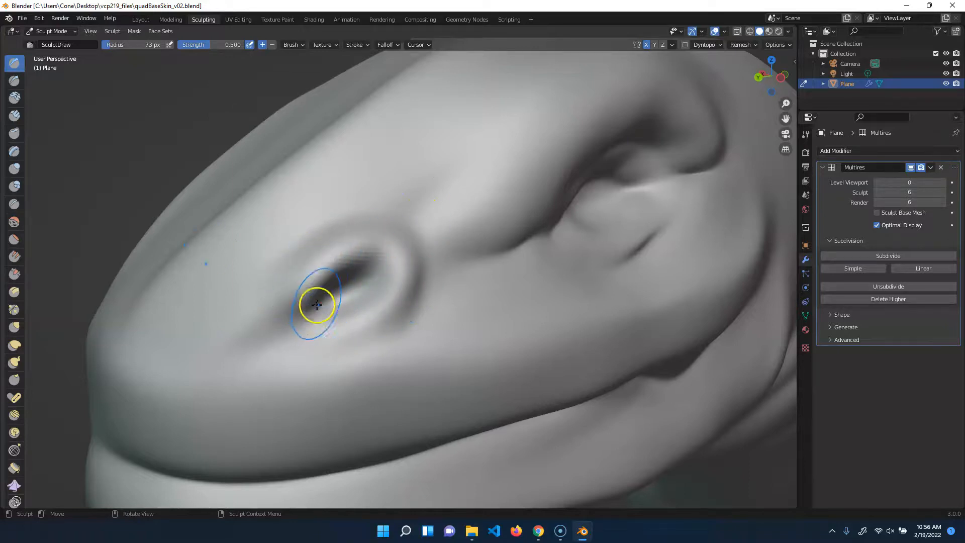
mouse_move(305, 257)
left_mouse_down("shift")
mouse_move(347, 252)
mouse_move(338, 255)
mouse_move(396, 226)
mouse_move(392, 314)
mouse_move(415, 263)
mouse_move(314, 243)
mouse_move(285, 317)
mouse_move(318, 255)
left_mouse_up("shift")
Step: Crease the nostril opening and its rim, plus the front end of the brow fold, with the Crease brush at 73 px
key("shift+c")
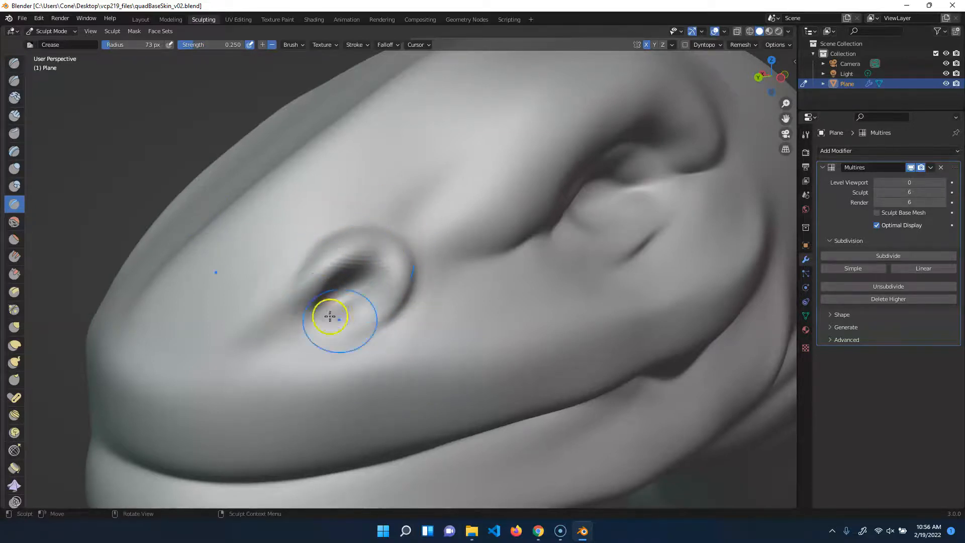
mouse_move(378, 327)
left_mouse_down()
mouse_move(336, 346)
mouse_move(322, 331)
left_mouse_up()
left_click_drag(243, 354, 341, 303)
left_click_drag(337, 236, 395, 227)
left_click_drag(464, 276, 446, 235)
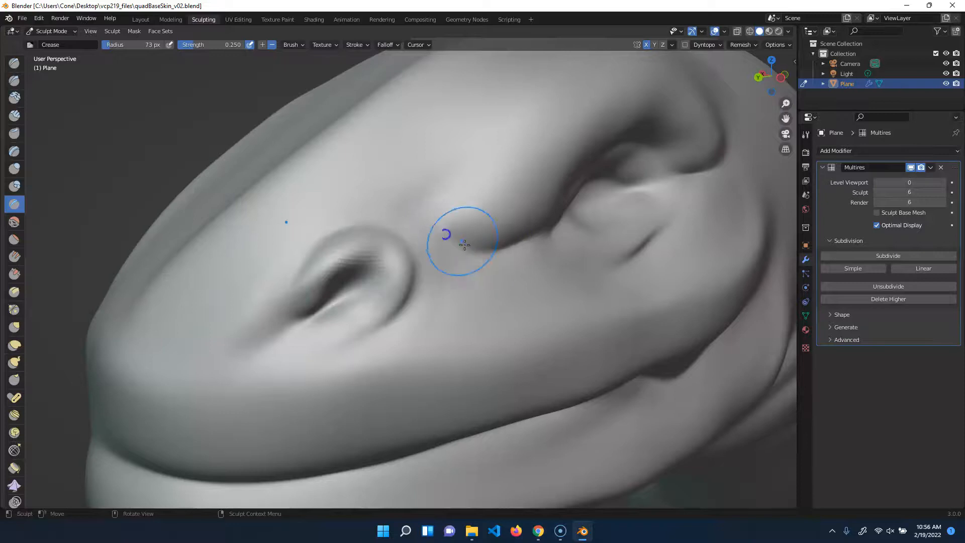
Step: Cut curved wrinkles below the eye and behind its outer corner with the Crease brush at 25 px
mouse_move(424, 272)
middle_mouse_down()
mouse_move(397, 259)
mouse_move(385, 146)
middle_mouse_up()
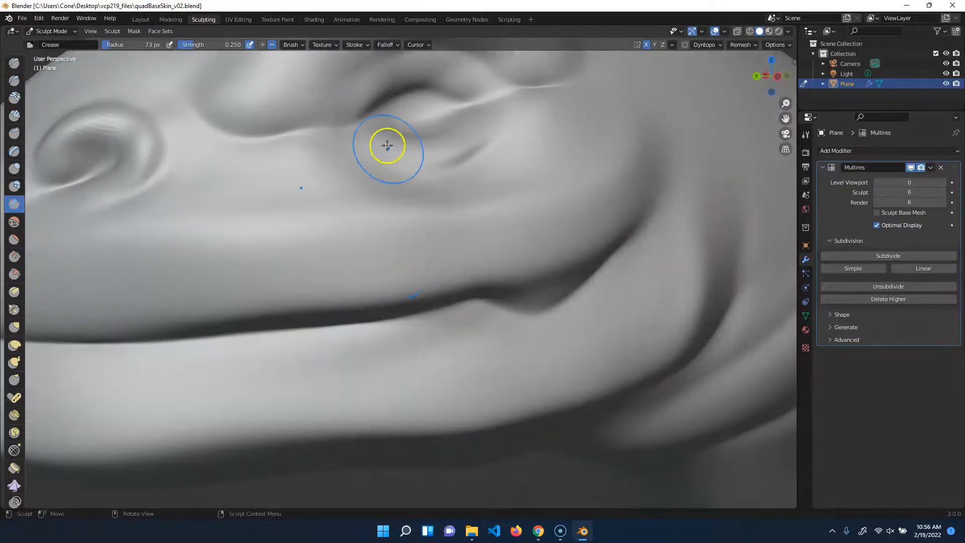
key("f")
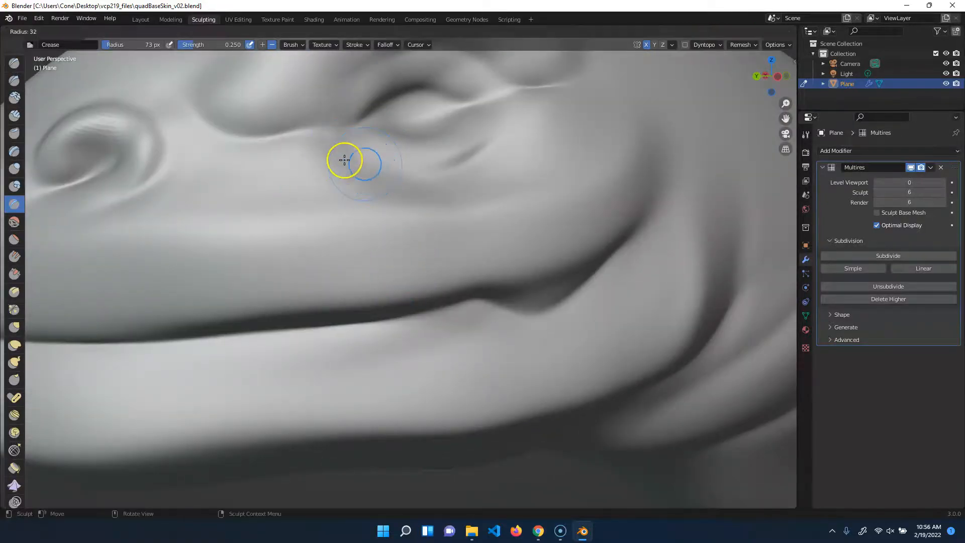
left_click(343, 160)
mouse_move(352, 143)
left_mouse_down()
mouse_move(354, 129)
mouse_move(390, 179)
mouse_move(360, 171)
left_mouse_up()
mouse_move(559, 132)
left_mouse_down()
mouse_move(474, 108)
mouse_move(558, 116)
mouse_move(472, 115)
left_mouse_up()
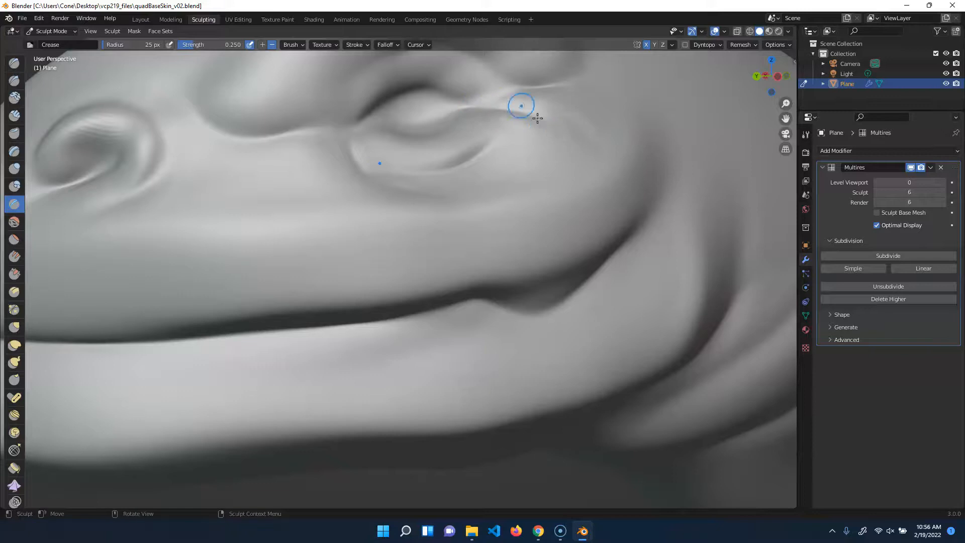
left_click_drag(452, 166, 429, 123)
left_click_drag(460, 183, 411, 131)
left_click_drag(470, 210, 448, 196)
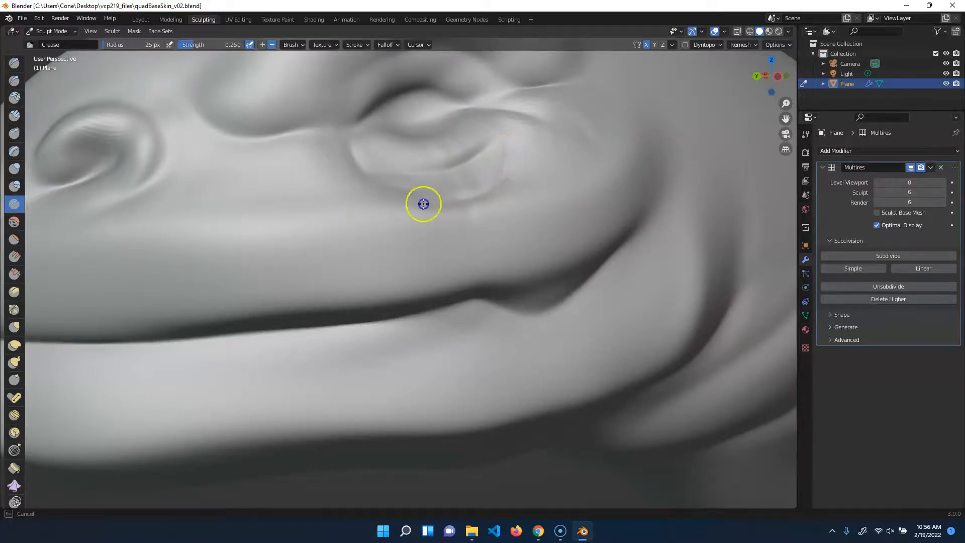
left_click_drag(382, 216, 365, 200)
mouse_move(470, 214)
left_mouse_down()
mouse_move(513, 178)
mouse_move(501, 139)
left_mouse_up()
Step: Crease the edges of the upper and lower eyelids and the fold between the upper lid and brow
mouse_move(426, 153)
left_mouse_down()
mouse_move(462, 115)
mouse_move(450, 107)
left_mouse_up()
left_click_drag(369, 113, 408, 82)
mouse_move(430, 92)
left_mouse_down()
mouse_move(443, 95)
mouse_move(428, 78)
left_mouse_up()
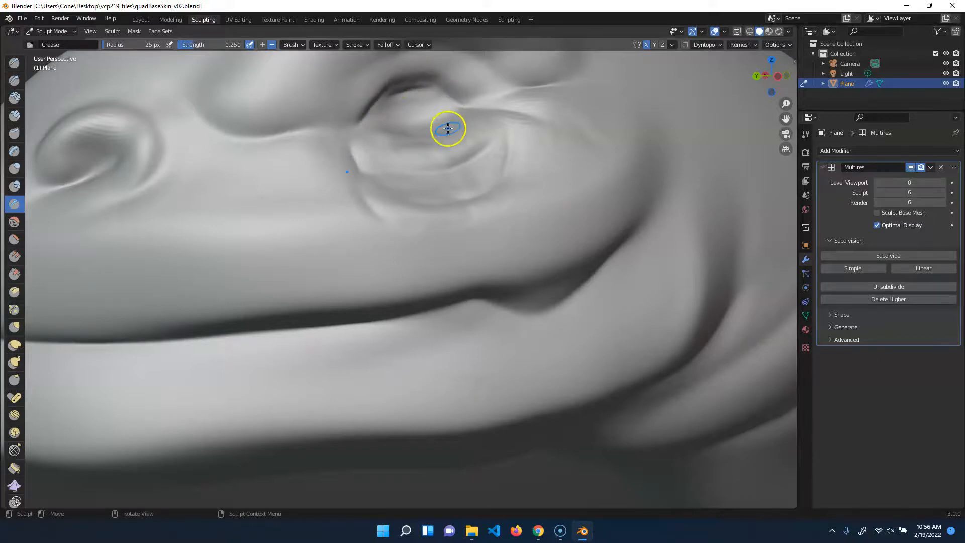
middle_click_drag(413, 158, 410, 174, "shift")
left_click_drag(445, 155, 450, 138)
mouse_move(380, 125)
left_mouse_down()
mouse_move(332, 182)
mouse_move(335, 198)
mouse_move(429, 132)
mouse_move(466, 151)
mouse_move(458, 139)
mouse_move(384, 153)
mouse_move(431, 166)
mouse_move(386, 185)
mouse_move(388, 163)
mouse_move(374, 187)
left_mouse_up()
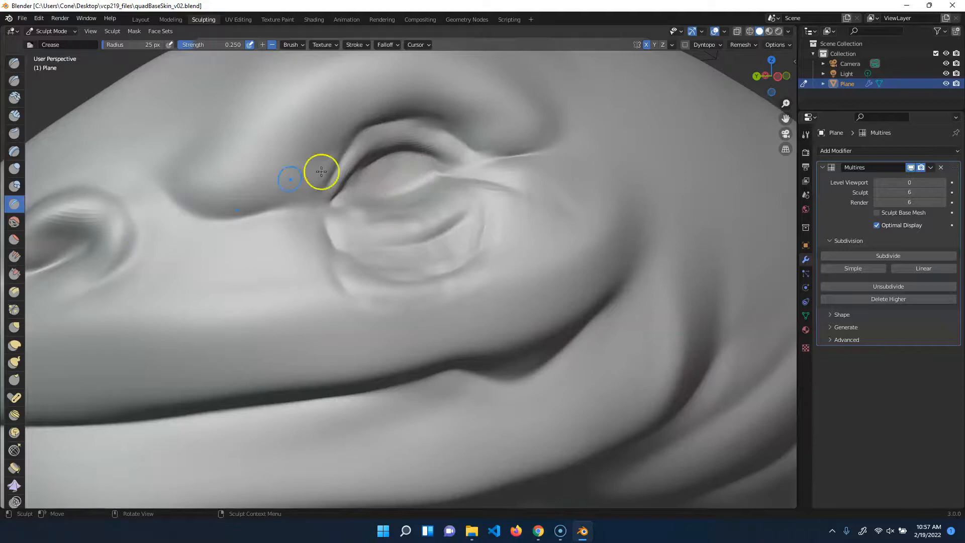
Step: Swell the eyeball into a rounded form between the lids with the Inflate/Deflate brush at 44 px
left_click(14, 168)
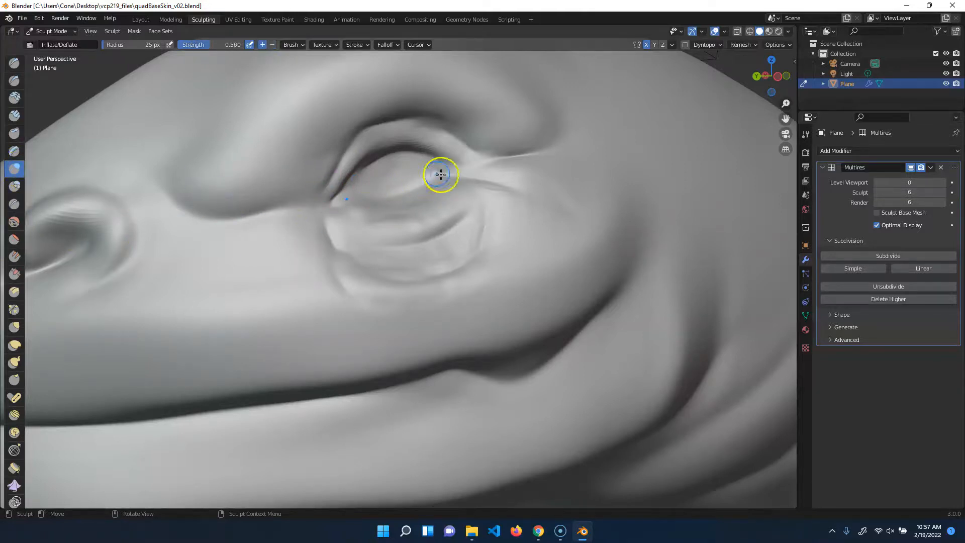
key("f")
left_click(396, 188)
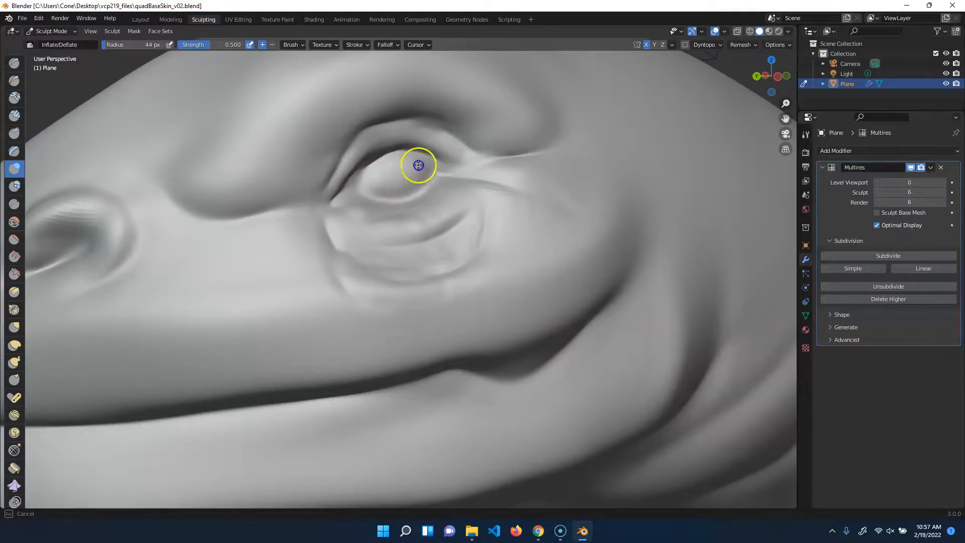
mouse_move(408, 165)
left_mouse_down()
mouse_move(392, 172)
mouse_move(394, 184)
left_mouse_up()
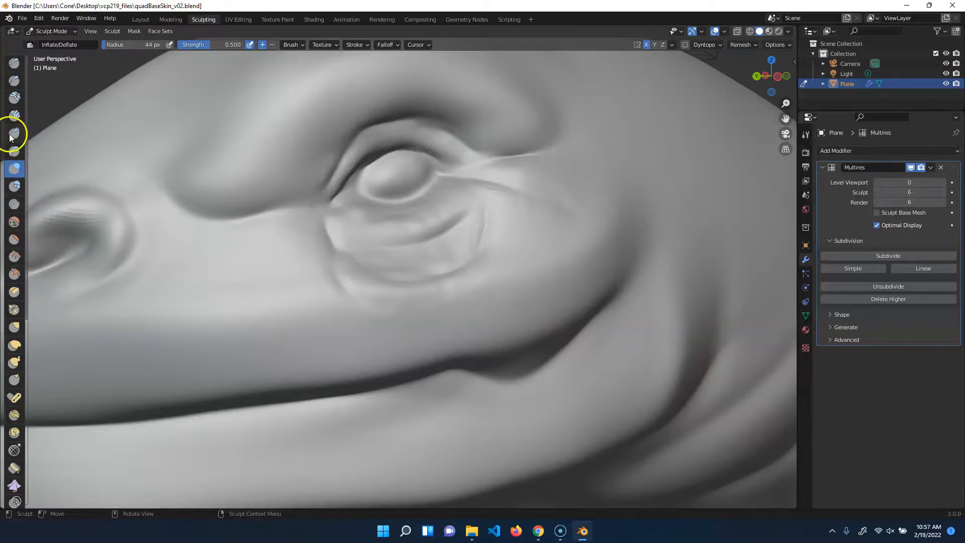
Step: Sharpen the line where the upper eyelid meets the eyeball with the Draw Sharp brush at 34 px
left_click(15, 80)
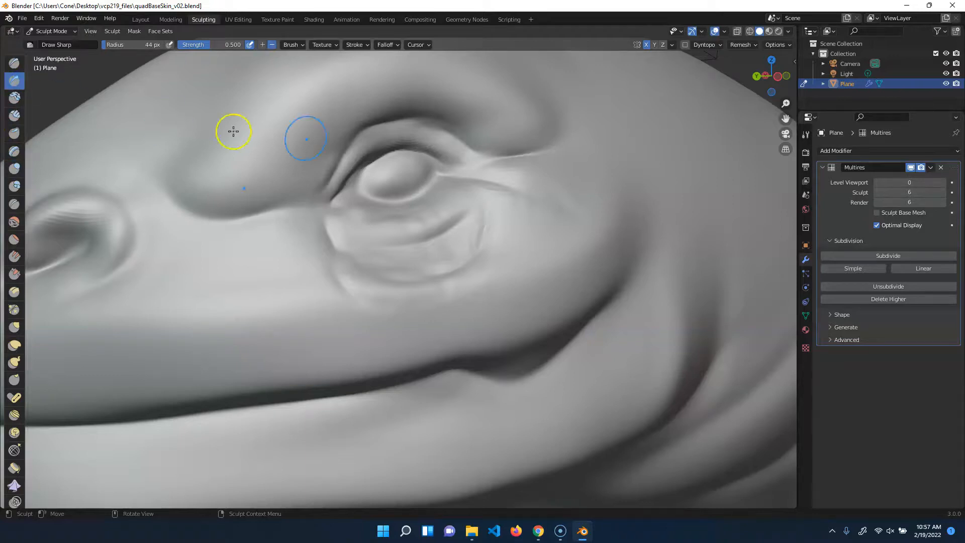
key("f")
left_click(429, 151)
mouse_move(436, 152)
left_mouse_down()
mouse_move(376, 150)
mouse_move(422, 147)
left_mouse_up()
left_click_drag(569, 132, 644, 127)
key("ctrl+z")
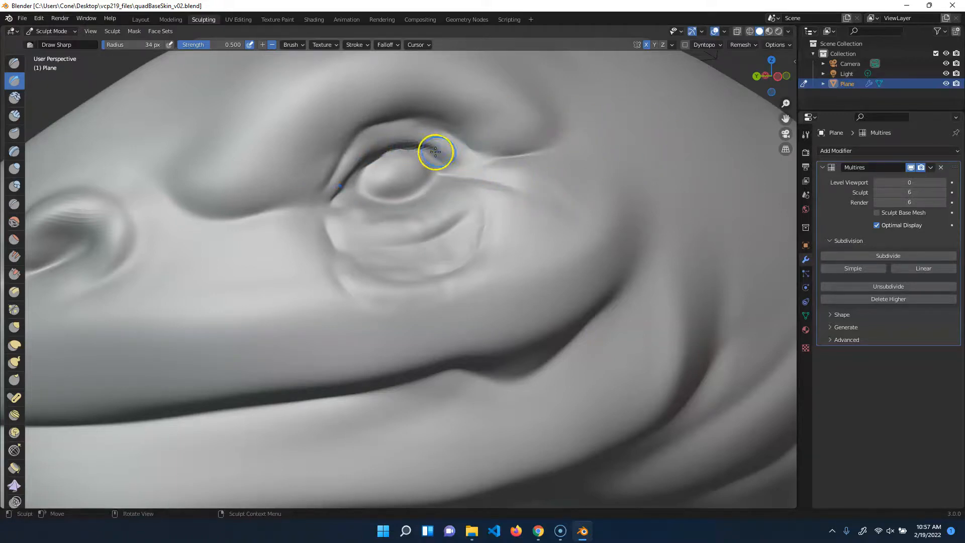
mouse_move(438, 151)
left_mouse_down()
mouse_move(392, 140)
mouse_move(366, 154)
mouse_move(433, 144)
mouse_move(455, 155)
mouse_move(377, 155)
mouse_move(430, 147)
mouse_move(371, 138)
left_mouse_up()
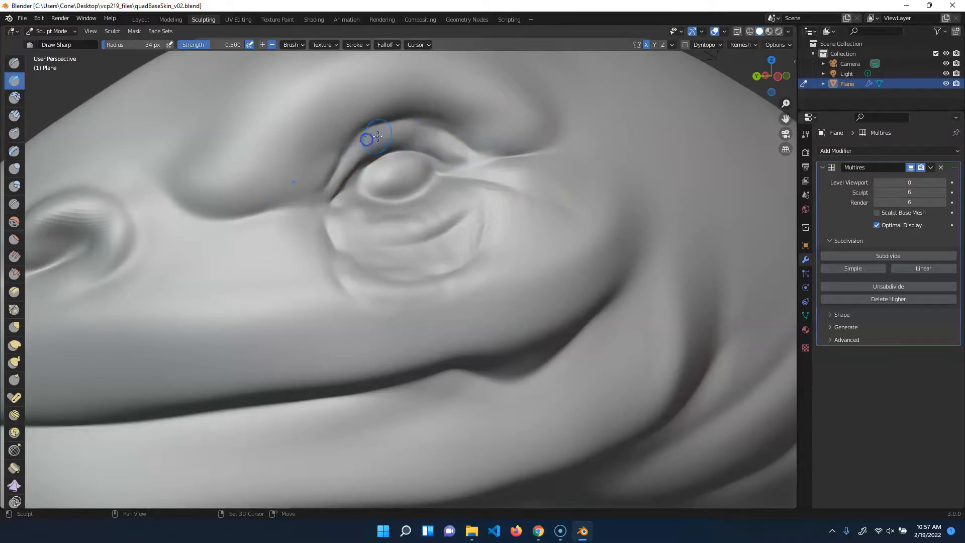
Step: Carve fine wrinkles on the upper eyelid, at the eye's front corner and below the eye with the Crease brush at 17 px
left_click(14, 203)
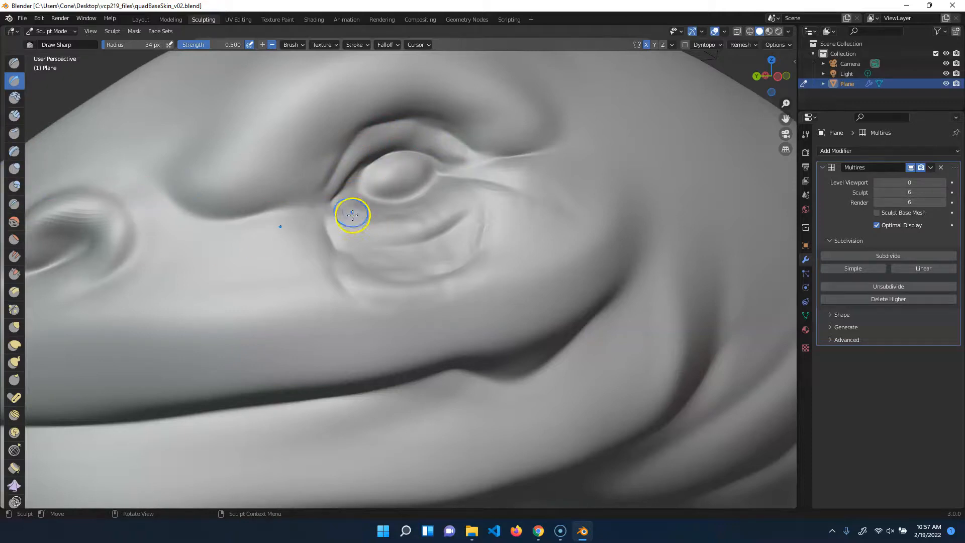
mouse_move(370, 137)
left_mouse_down()
mouse_move(332, 176)
mouse_move(385, 133)
mouse_move(463, 153)
mouse_move(464, 144)
mouse_move(445, 150)
mouse_move(394, 139)
mouse_move(436, 138)
mouse_move(386, 135)
left_mouse_up()
key("f")
left_click(429, 147)
left_click(449, 150)
mouse_move(336, 178)
left_mouse_down()
mouse_move(351, 156)
mouse_move(440, 127)
left_mouse_up()
left_click_drag(315, 188, 283, 186)
mouse_move(345, 254)
left_mouse_down()
mouse_move(336, 235)
mouse_move(433, 236)
mouse_move(464, 217)
left_mouse_up()
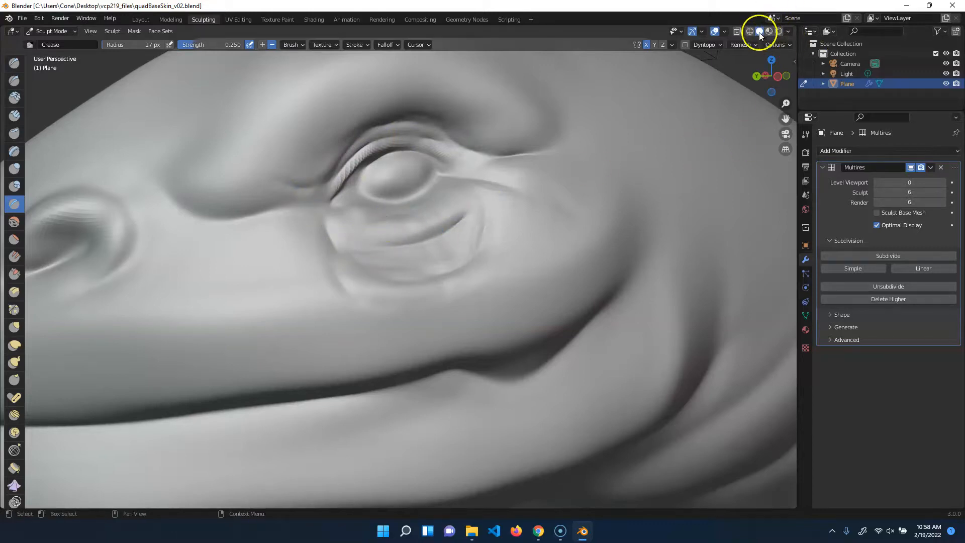
Step: Change the viewport's MatCap lighting from the grey material to the red clay one
left_click(789, 31)
left_click(780, 105)
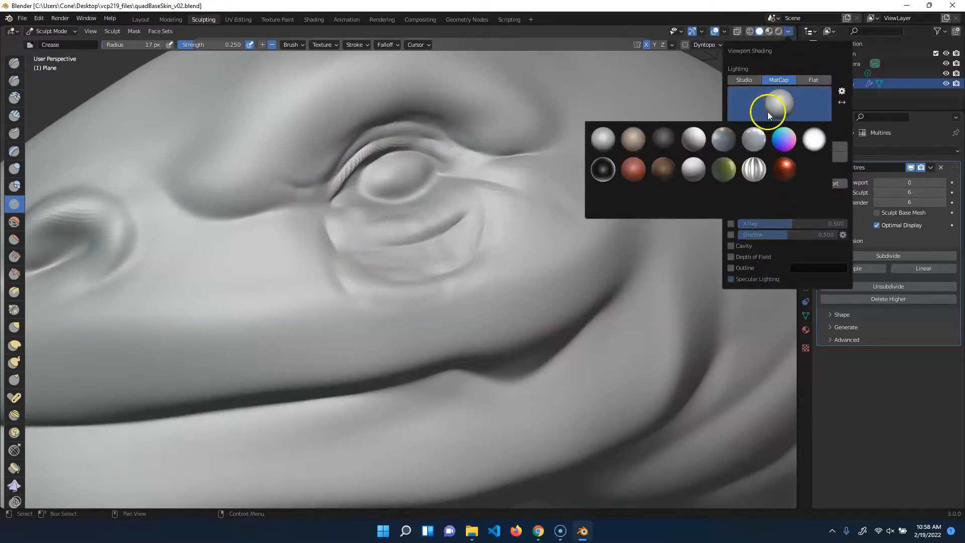
left_click(635, 169)
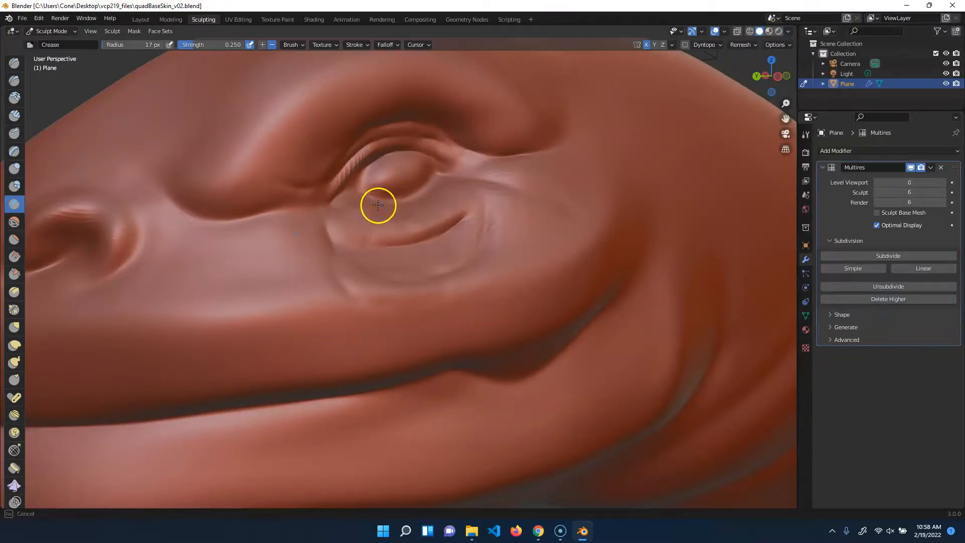
Step: Carve fine wrinkles below the eye, behind its rear corner and on the cheek in front of it with the Crease brush at 17 px
mouse_move(412, 222)
left_mouse_down()
mouse_move(426, 254)
mouse_move(320, 277)
left_mouse_up()
mouse_move(496, 222)
left_mouse_down()
mouse_move(420, 212)
mouse_move(548, 176)
mouse_move(502, 116)
left_mouse_up()
mouse_move(452, 154)
left_mouse_down()
mouse_move(516, 96)
mouse_move(572, 187)
mouse_move(482, 170)
left_mouse_up()
left_click_drag(546, 180, 501, 172)
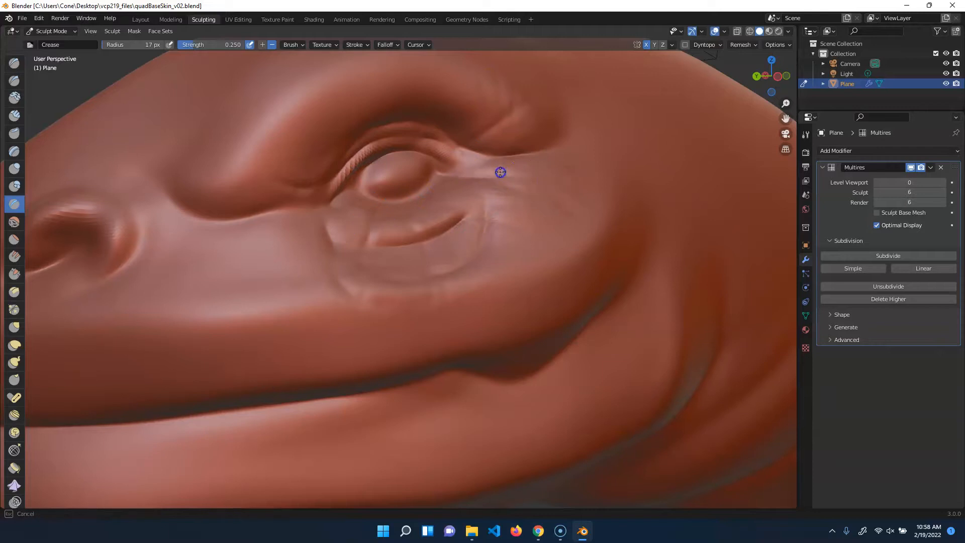
left_click_drag(571, 185, 539, 191)
left_click_drag(283, 235, 307, 267)
mouse_move(321, 237)
left_mouse_down()
mouse_move(322, 217)
mouse_move(260, 252)
left_mouse_up()
Step: Crease small folds around the nostril's rim and carve wrinkles from behind the nostril toward the front of the brow
middle_click_drag(367, 193, 190, 268)
mouse_move(316, 235)
left_mouse_down()
mouse_move(303, 217)
mouse_move(316, 196)
mouse_move(299, 204)
left_mouse_up()
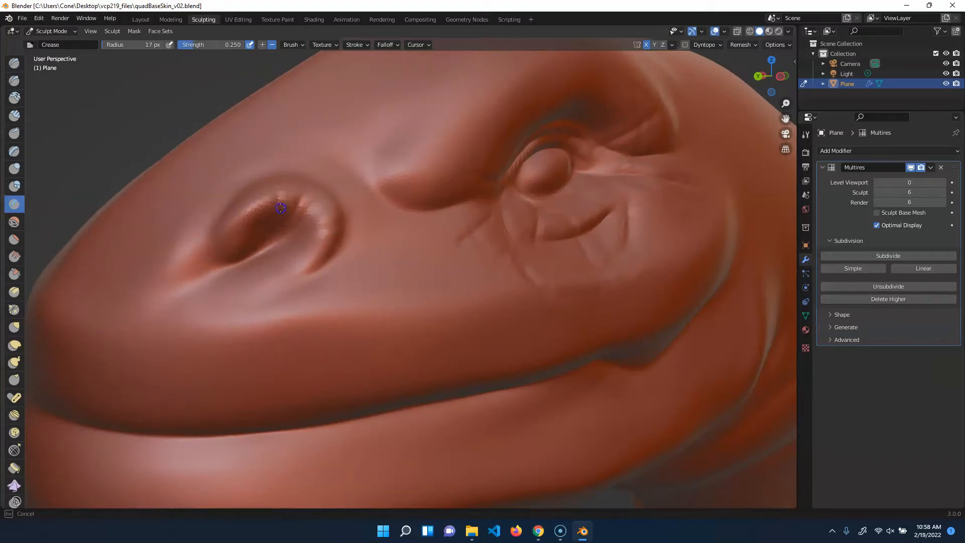
mouse_move(256, 229)
left_mouse_down()
mouse_move(279, 246)
mouse_move(338, 243)
mouse_move(276, 278)
left_mouse_up()
mouse_move(368, 227)
left_mouse_down()
mouse_move(382, 205)
mouse_move(465, 205)
left_mouse_up()
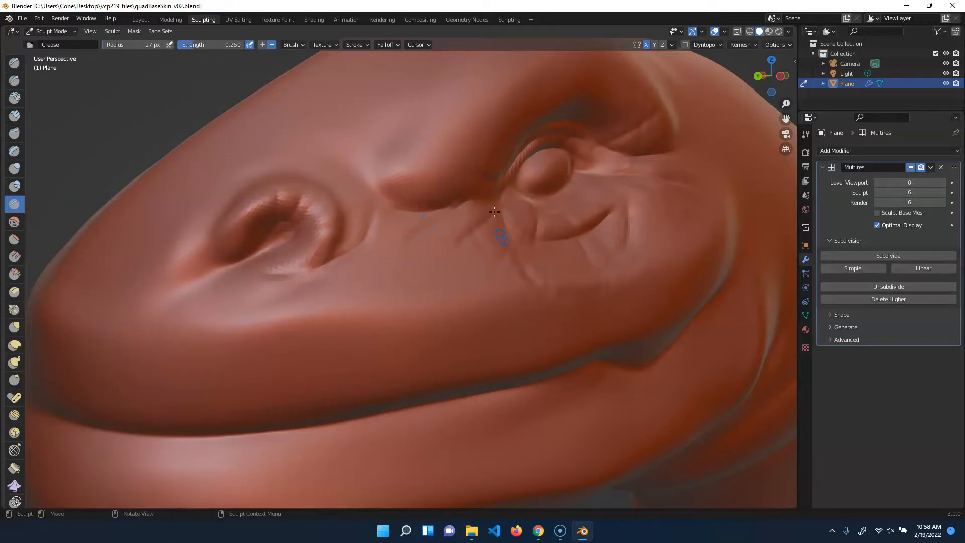
Step: Carve crease folds into the side of the neck behind the jaw and check the creature's overall form
mouse_move(461, 333)
middle_mouse_down()
mouse_move(564, 238)
mouse_move(433, 232)
mouse_move(467, 254)
mouse_move(461, 237)
mouse_move(566, 346)
middle_mouse_up()
middle_click_drag(377, 412, 388, 402)
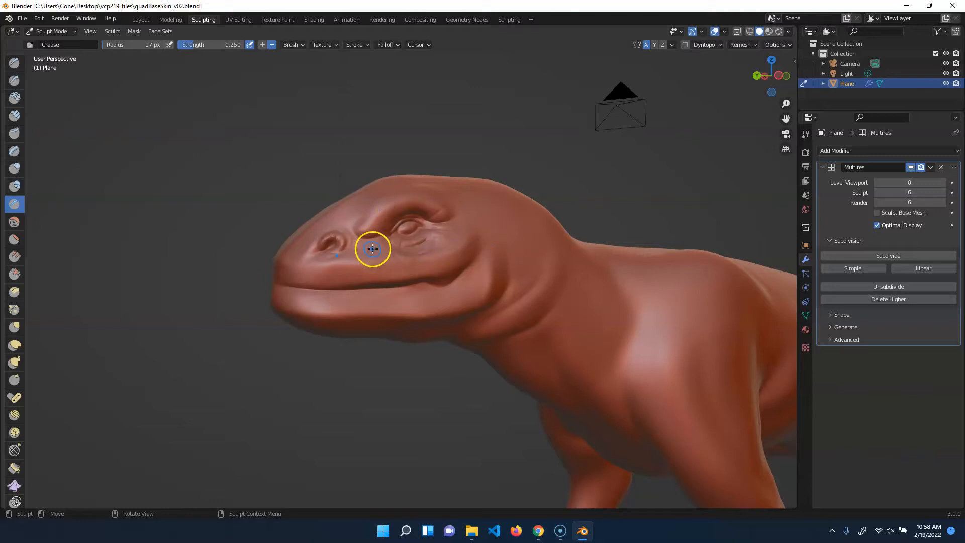
mouse_move(517, 277)
left_mouse_down()
mouse_move(532, 329)
mouse_move(545, 310)
mouse_move(523, 271)
left_mouse_up()
middle_click_drag(642, 204, 654, 197)
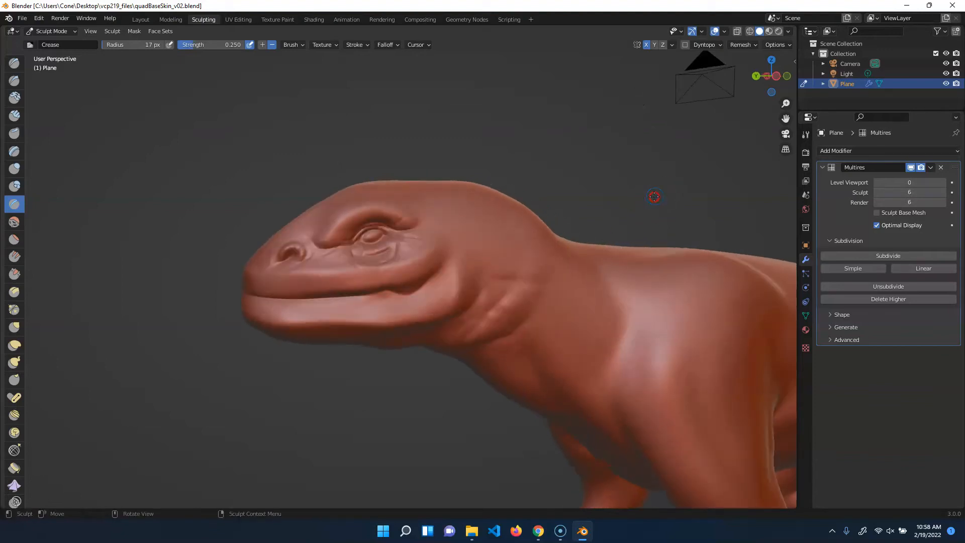
mouse_move(569, 192)
middle_mouse_down()
mouse_move(627, 181)
mouse_move(521, 181)
mouse_move(509, 171)
mouse_move(565, 244)
middle_mouse_up()
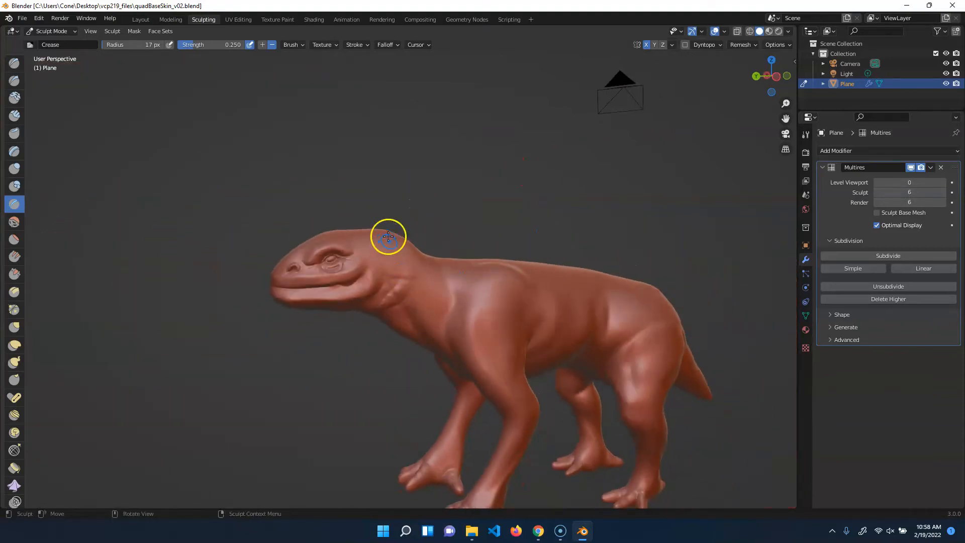